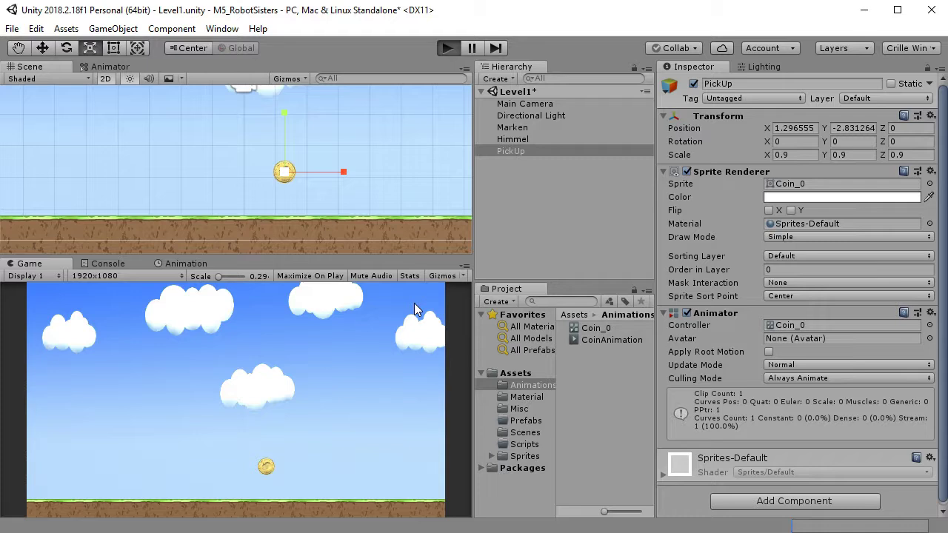
# Run the game to preview the coin's spinning animation and stop playback
pyautogui.hotkey('ctrl', 'p')
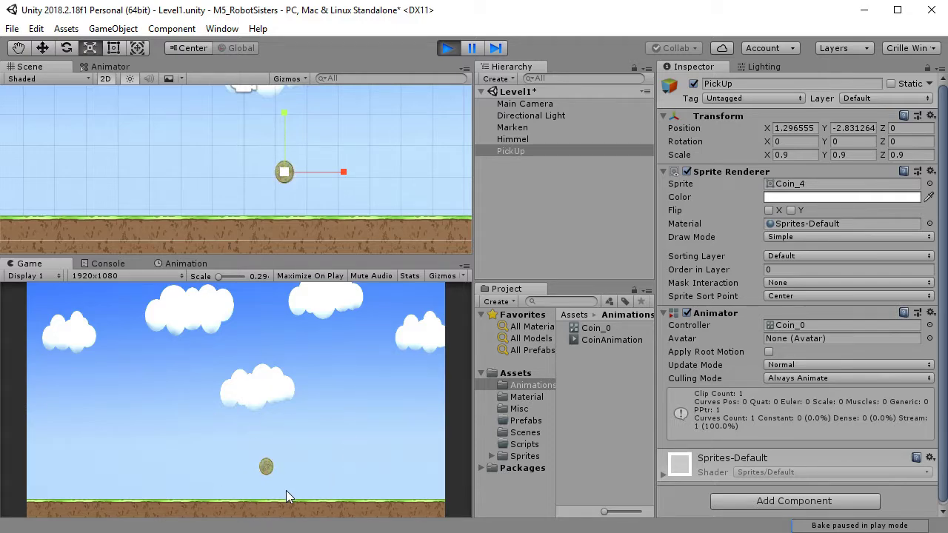
pyautogui.click(448, 48)
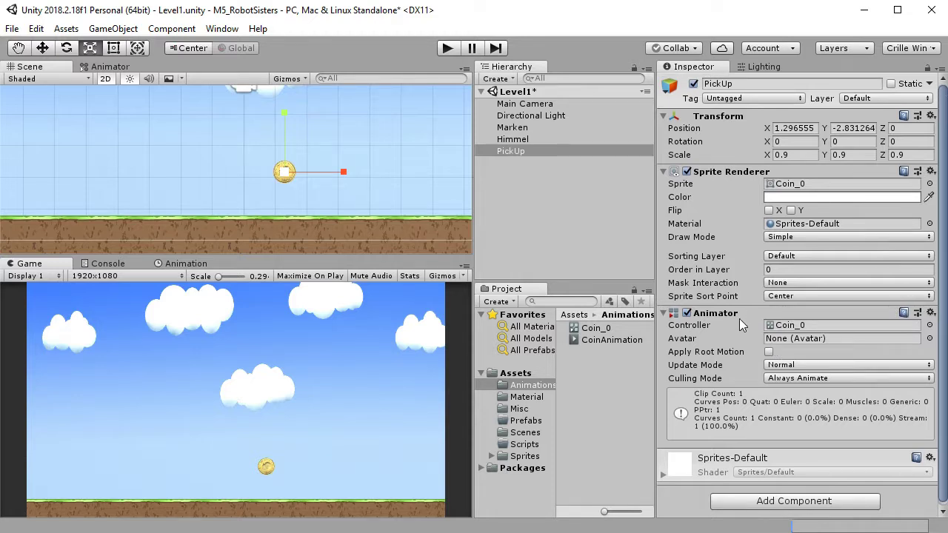
# Rename the PickUp object in the scene to Coin
pyautogui.click(538, 154)
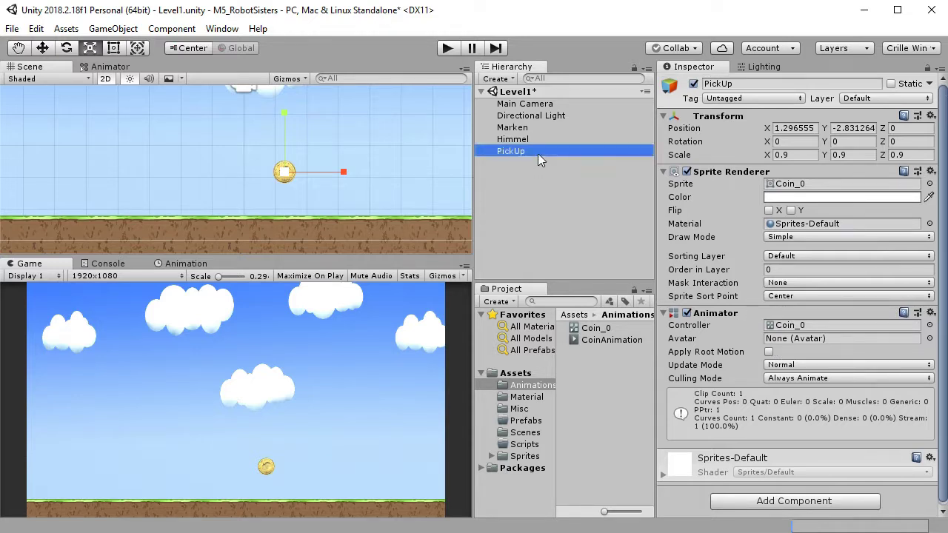
pyautogui.write('Coin')
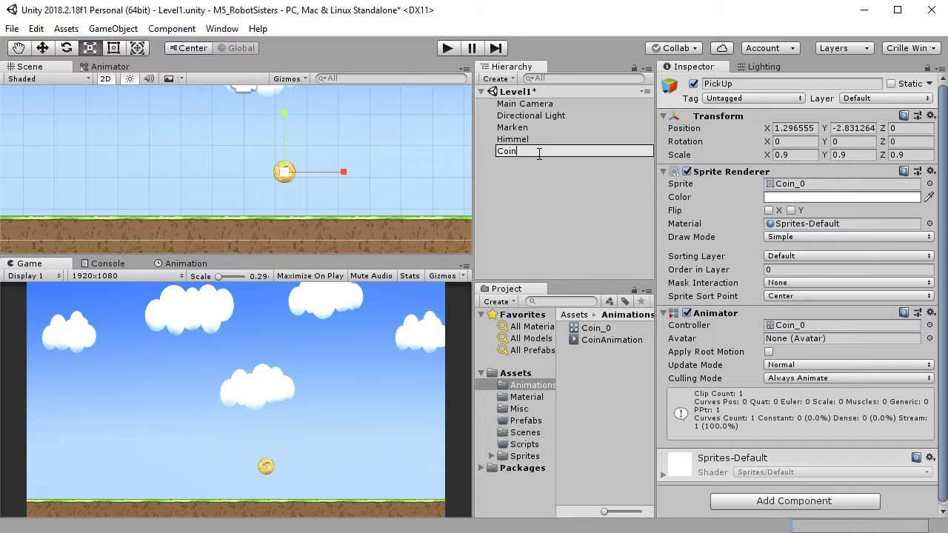
pyautogui.press('Return')
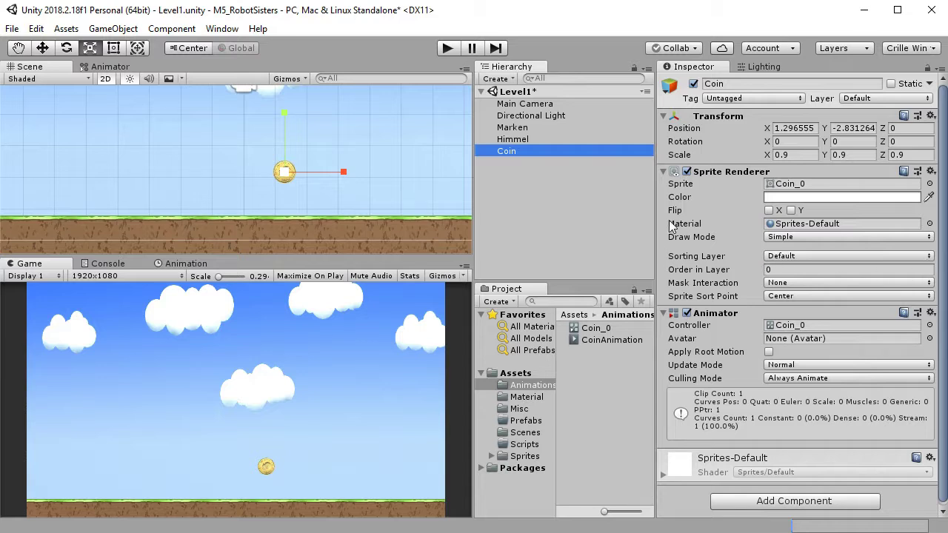
# Create a new tag named Coin in the project's tag list
pyautogui.click(800, 105)
pyautogui.click(747, 233)
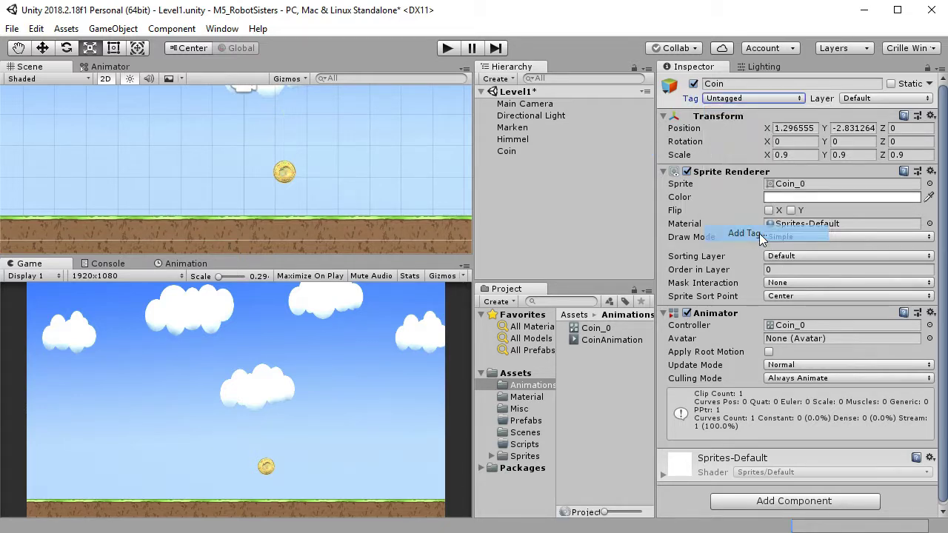
pyautogui.click(914, 150)
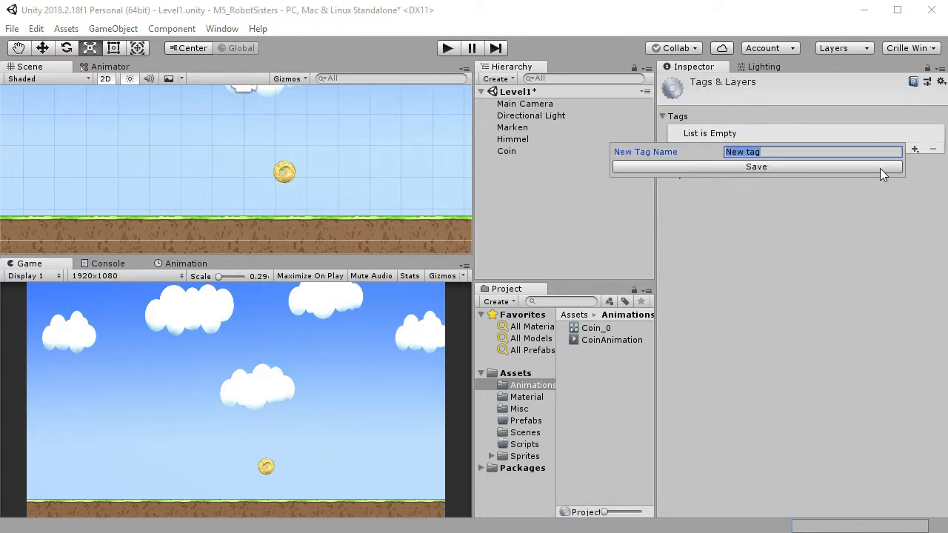
pyautogui.write('Coin')
pyautogui.click(818, 164)
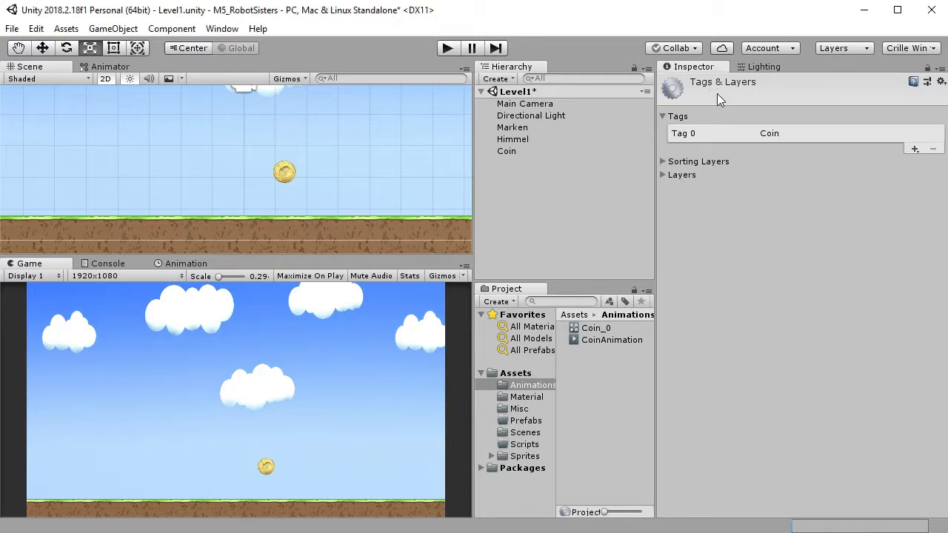
# Assign the Coin tag to the Coin object
pyautogui.click(529, 152)
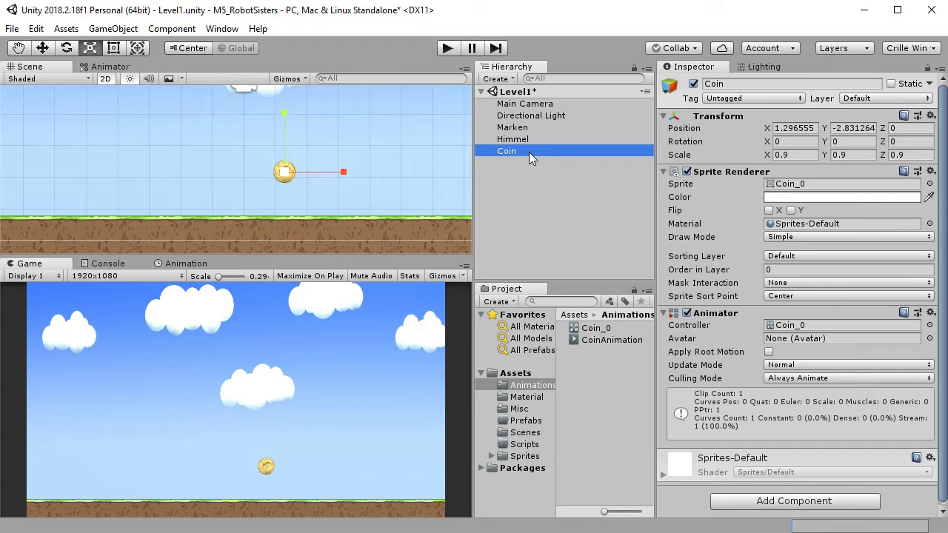
pyautogui.click(756, 99)
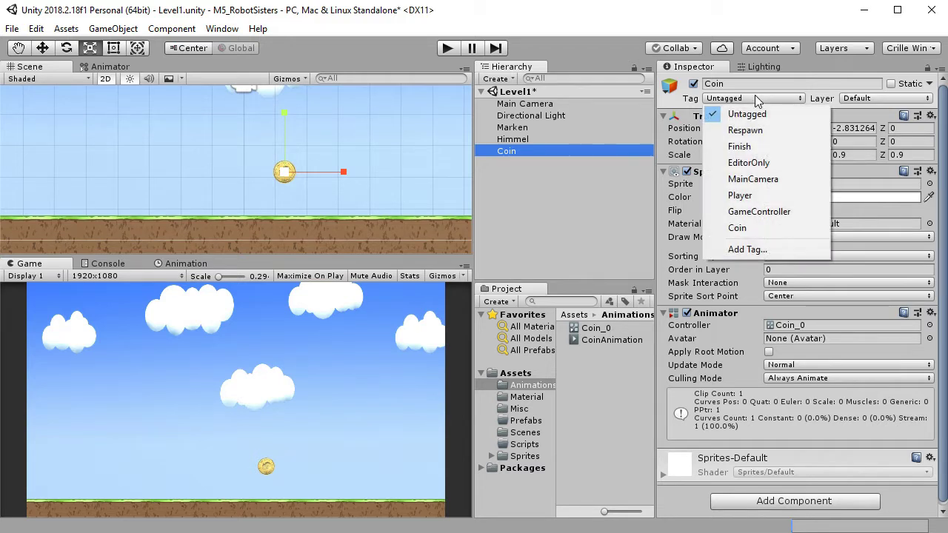
pyautogui.click(771, 235)
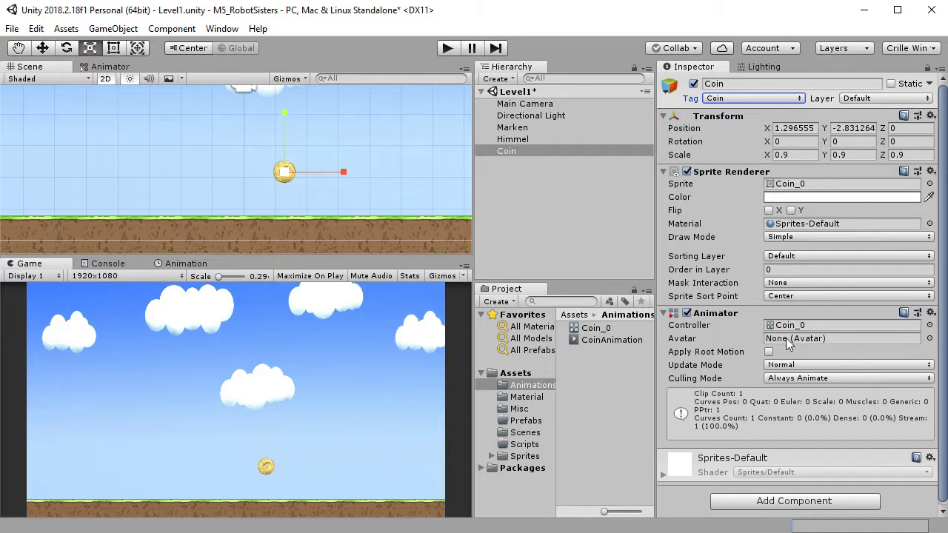
# Add a Circle Collider 2D component to the Coin object
pyautogui.click(816, 506)
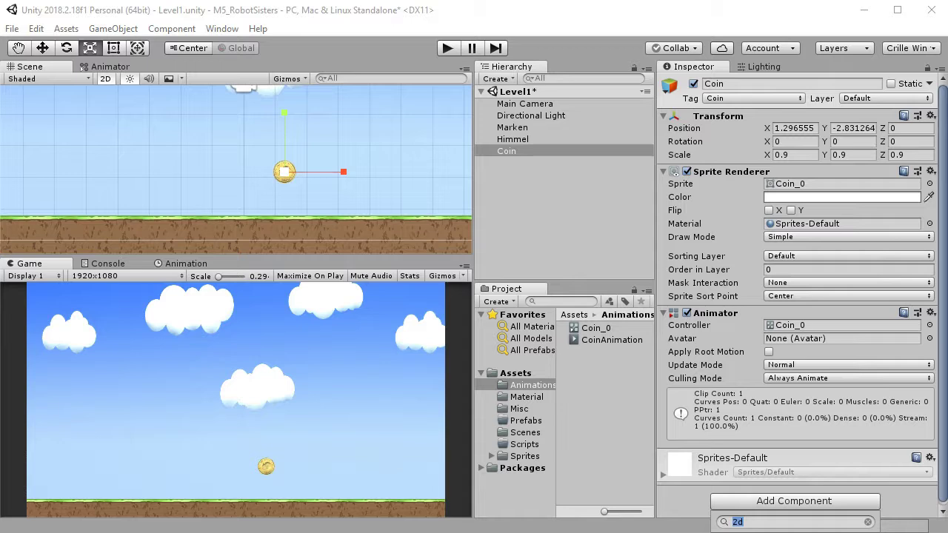
pyautogui.press('Return')
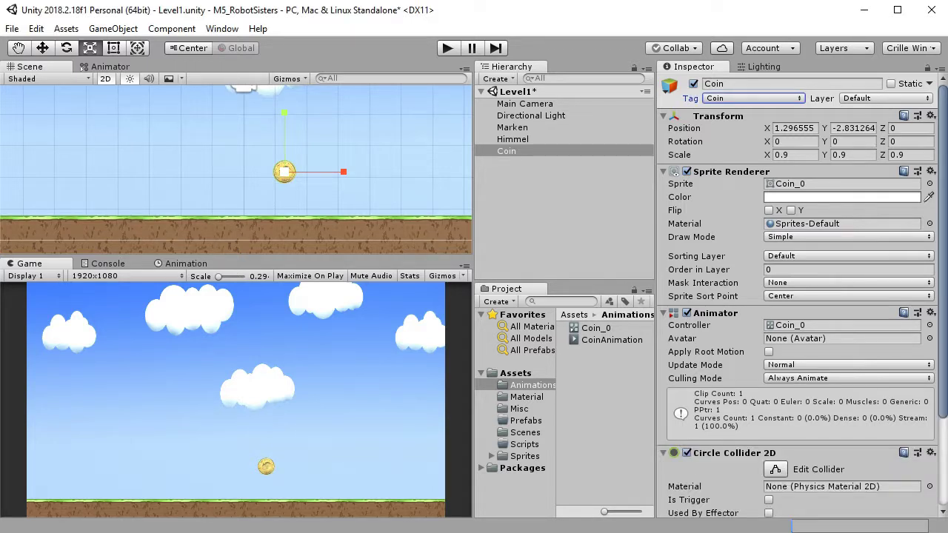
pyautogui.scroll(-3, 821, 448)
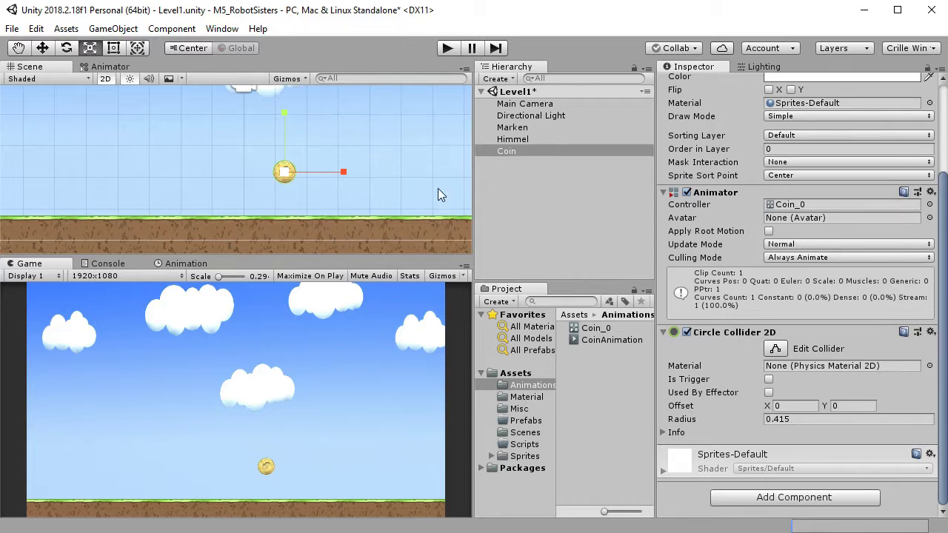
# Set the radius of the coin's Circle Collider 2D to 0.2 and check its outline against the sprite
pyautogui.press('f')
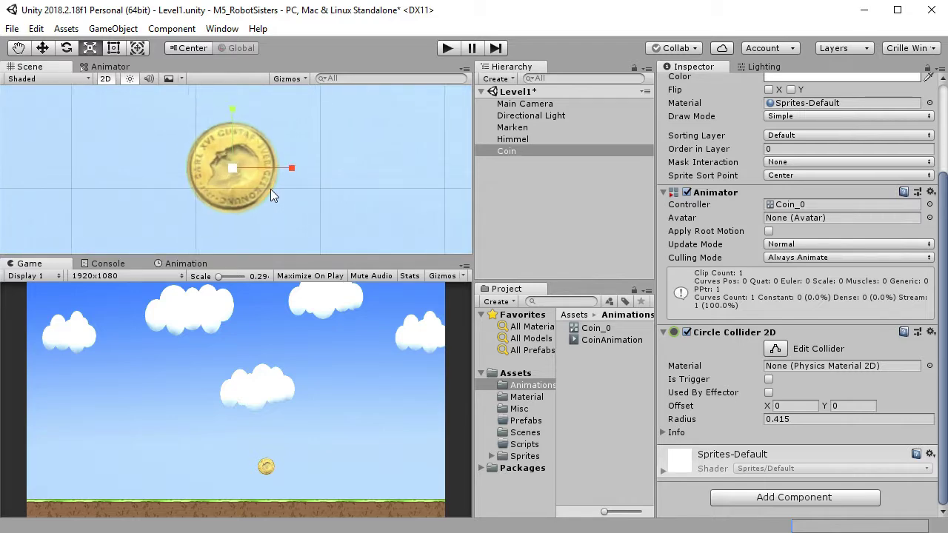
pyautogui.scroll(2, 270, 193)
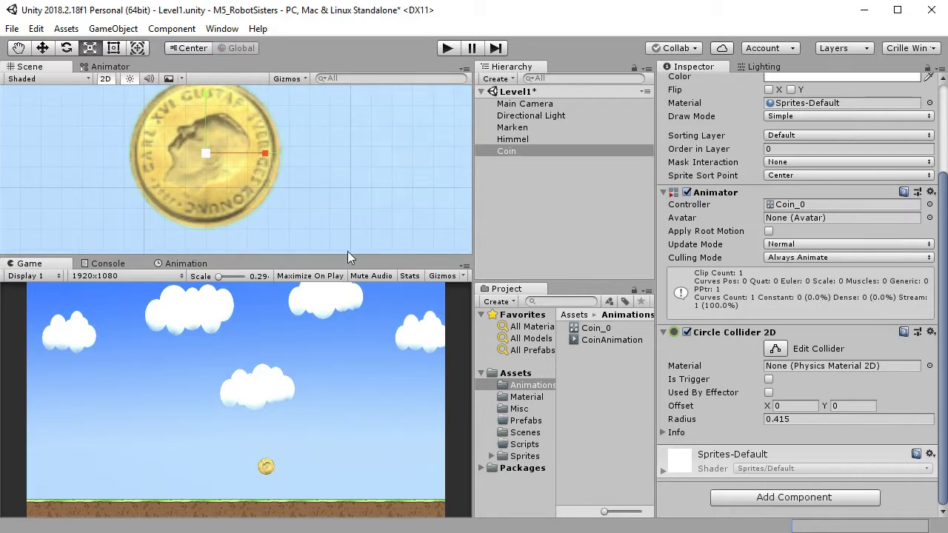
pyautogui.moveTo(349, 258); pyautogui.dragTo(351, 357)
pyautogui.moveTo(303, 313); pyautogui.dragTo(384, 316, button='middle')
pyautogui.press('r')
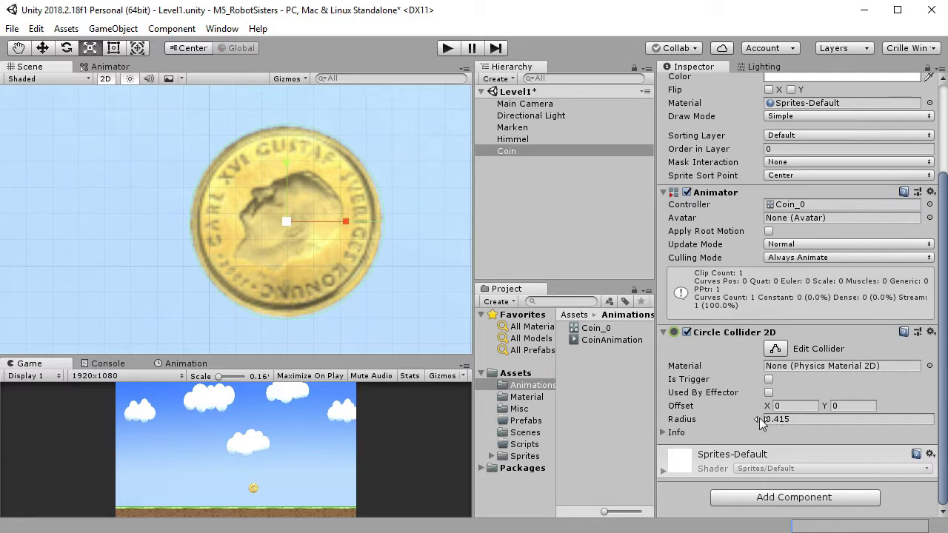
pyautogui.moveTo(759, 421); pyautogui.dragTo(723, 399)
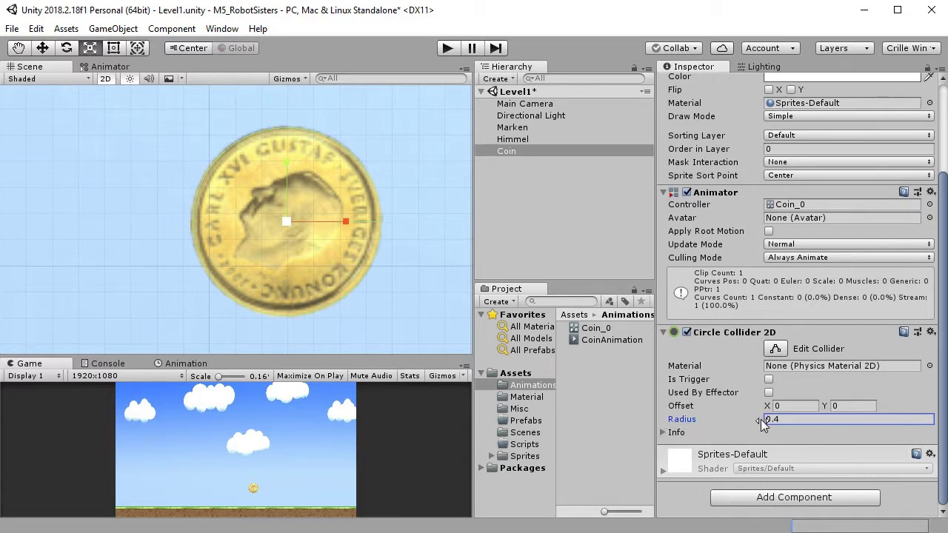
pyautogui.moveTo(763, 420); pyautogui.dragTo(753, 420)
pyautogui.doubleClick(778, 421)
pyautogui.write('2')
pyautogui.press('Tab')
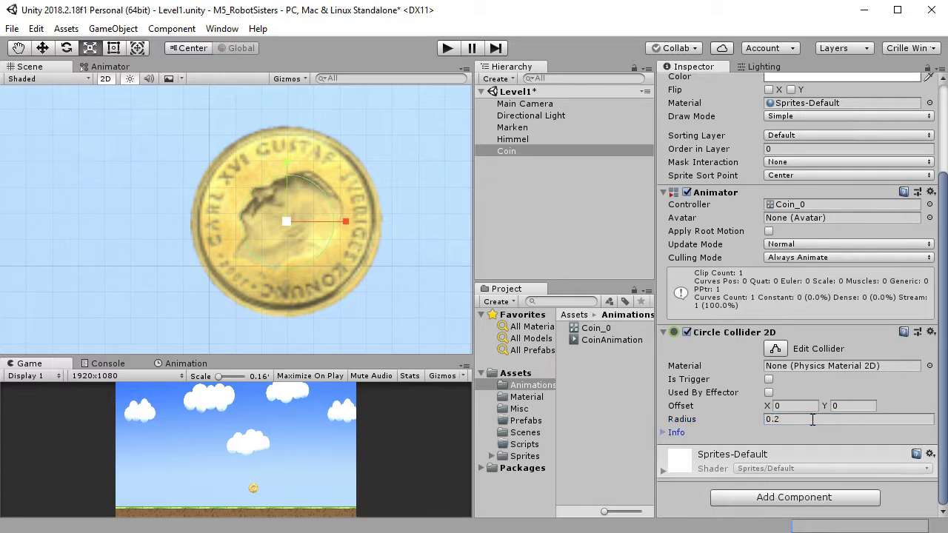
pyautogui.scroll(3, 342, 274)
pyautogui.scroll(2, 340, 276)
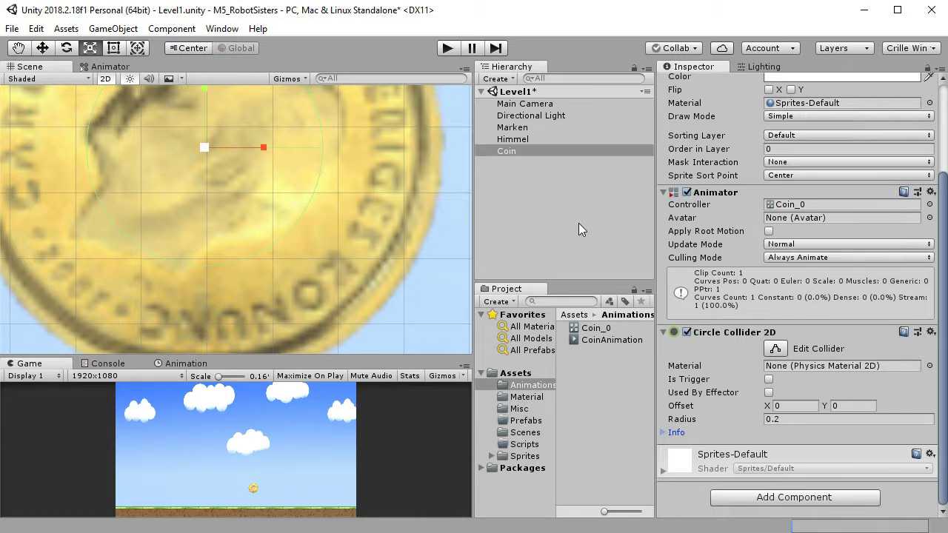
pyautogui.scroll(-8, 247, 259)
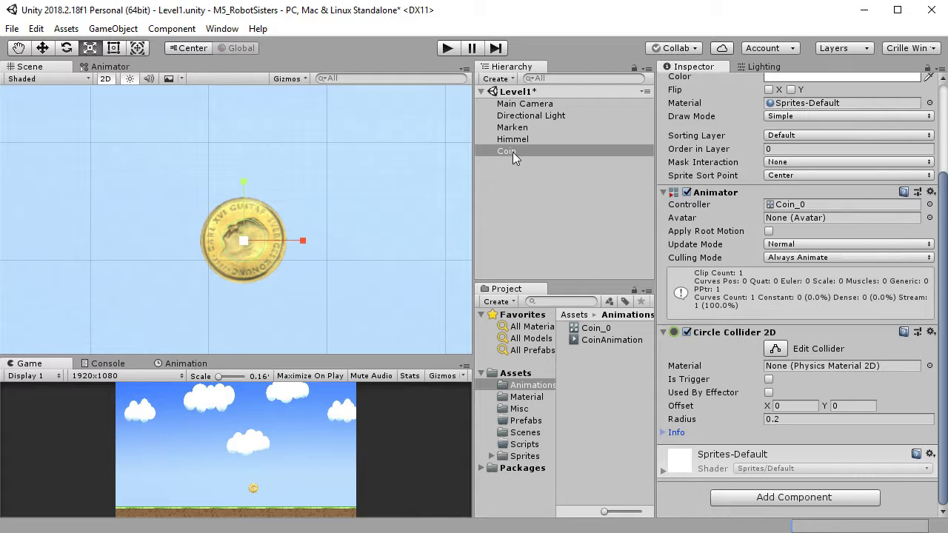
# Save the Coin object as a prefab in the Prefabs folder and delete the original coin from the scene
pyautogui.moveTo(512, 152); pyautogui.dragTo(531, 423)
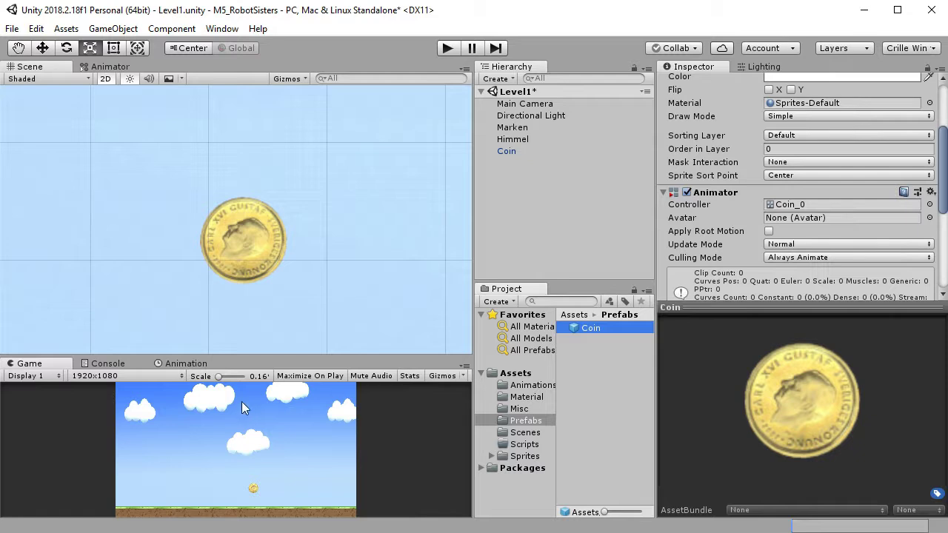
pyautogui.scroll(-2, 346, 254)
pyautogui.scroll(-3, 346, 254)
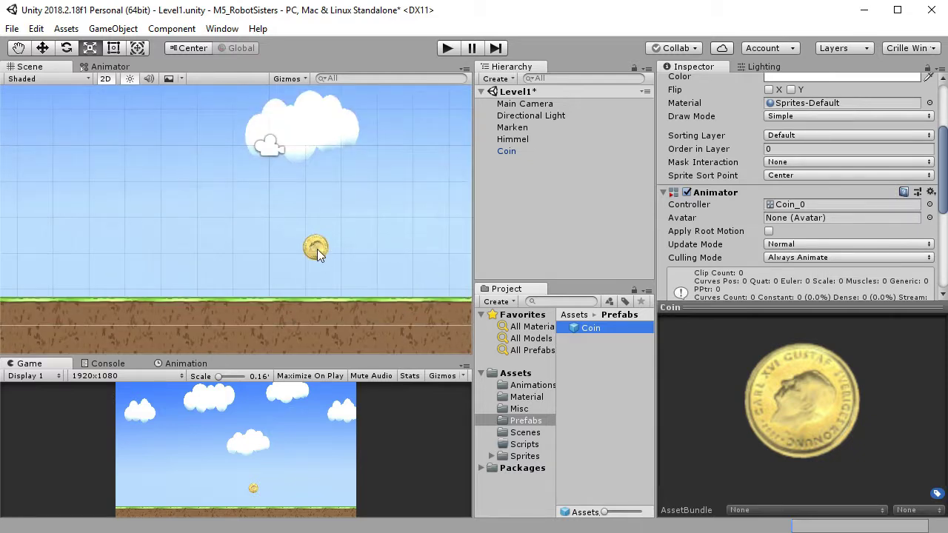
pyautogui.click(315, 249)
pyautogui.press('Delete')
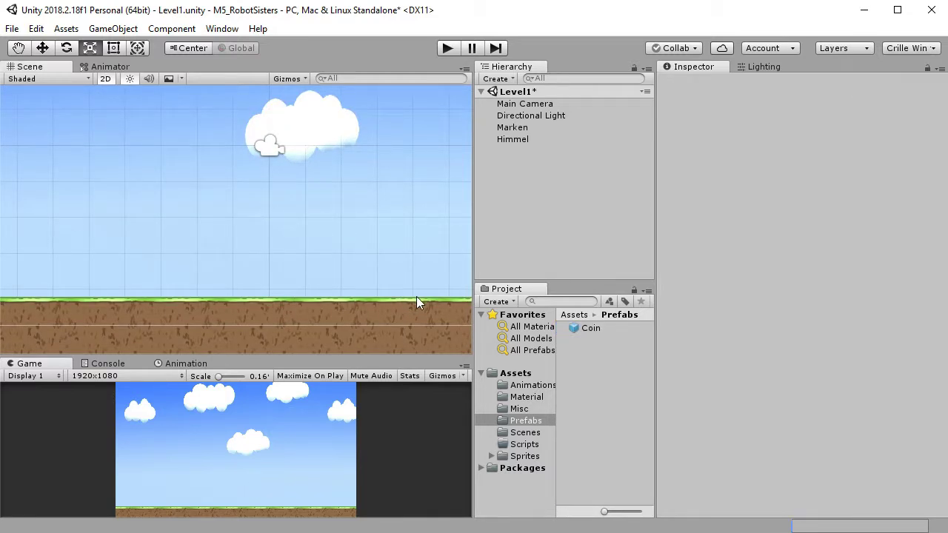
# Place three instances of the Coin prefab in a row above the ground and inspect the middle one's components
pyautogui.moveTo(585, 329); pyautogui.dragTo(109, 263)
pyautogui.moveTo(595, 334); pyautogui.dragTo(232, 251)
pyautogui.moveTo(596, 330); pyautogui.dragTo(452, 274)
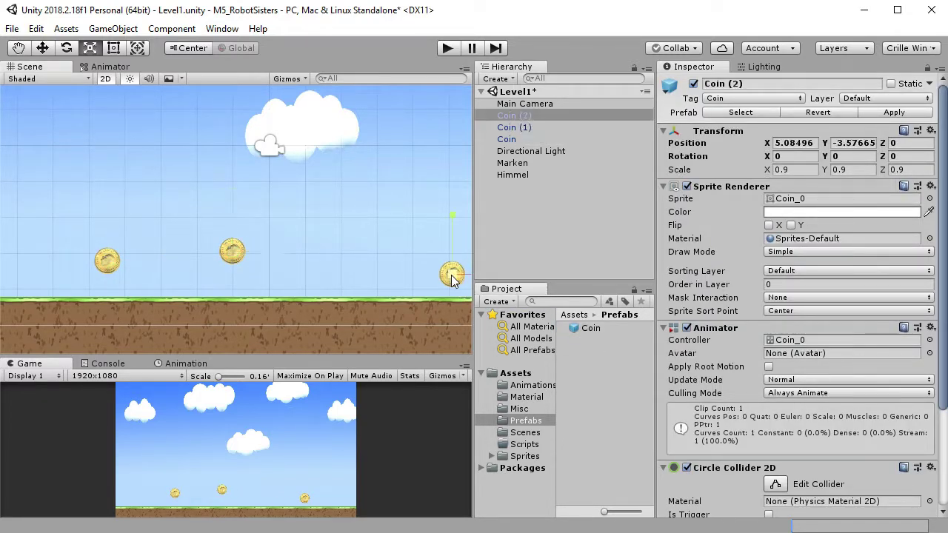
pyautogui.click(232, 251)
pyautogui.scroll(-5, 735, 375)
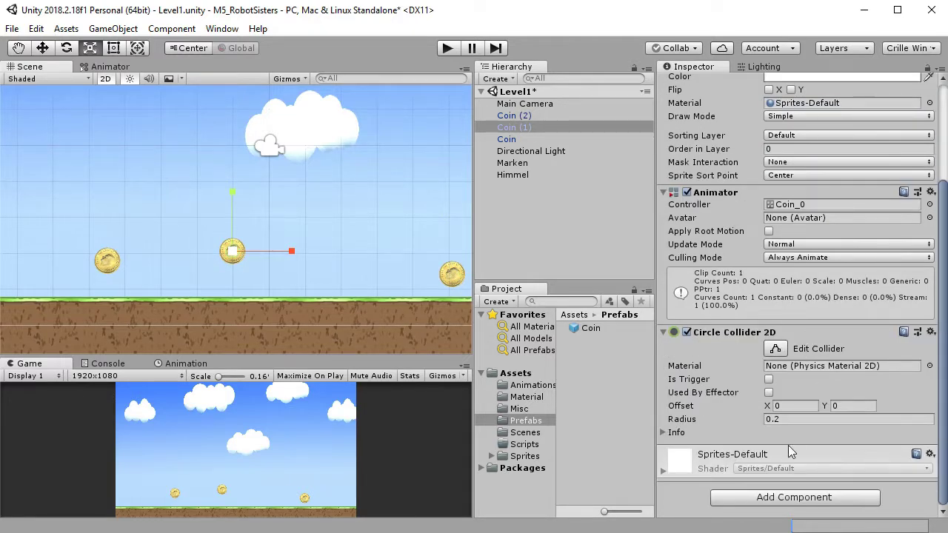
# Run the game with an enlarged game view to watch the three coins spin, and stop playback
pyautogui.click(447, 48)
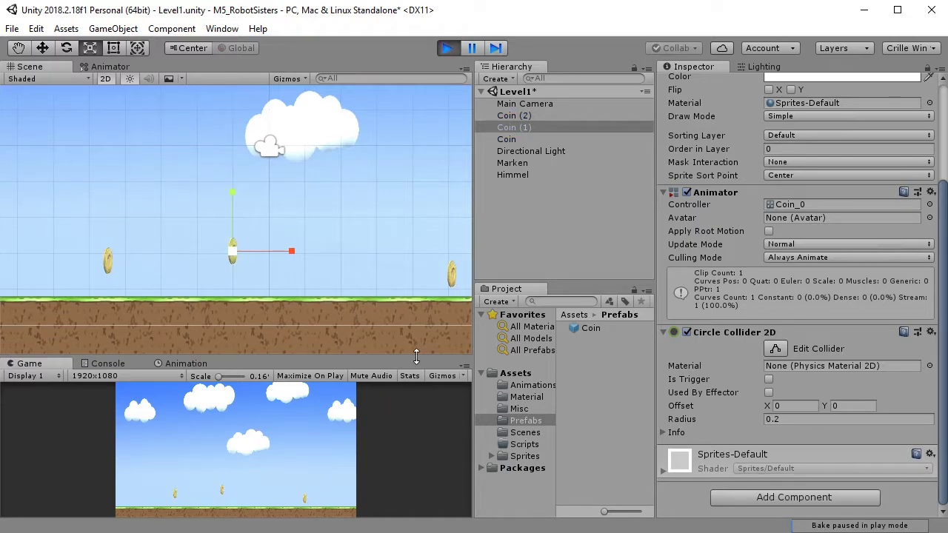
pyautogui.moveTo(418, 359); pyautogui.dragTo(417, 222)
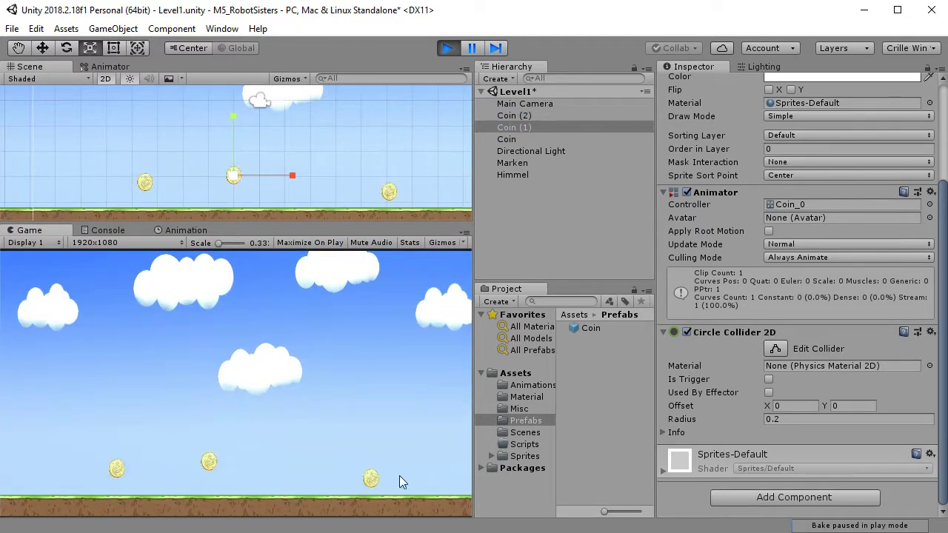
pyautogui.click(448, 48)
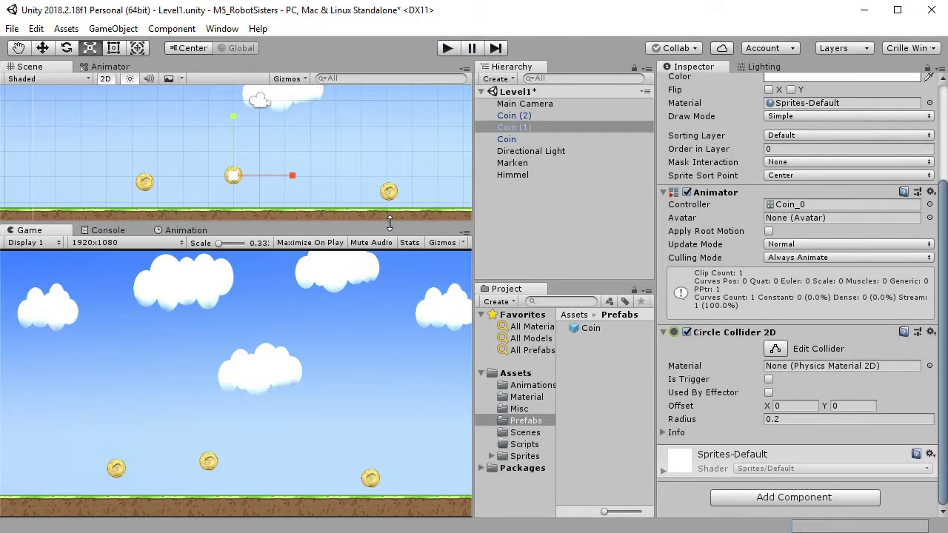
pyautogui.moveTo(390, 224); pyautogui.dragTo(395, 326)
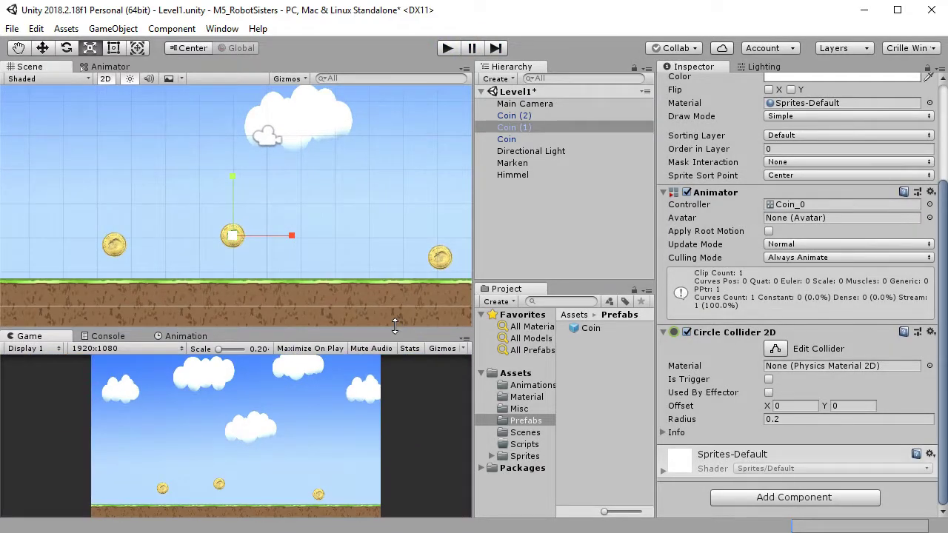
# Delete all three coin instances from the scene
pyautogui.keyDown('shift'); pyautogui.click(527, 121); pyautogui.keyUp('shift')
pyautogui.press('Delete')
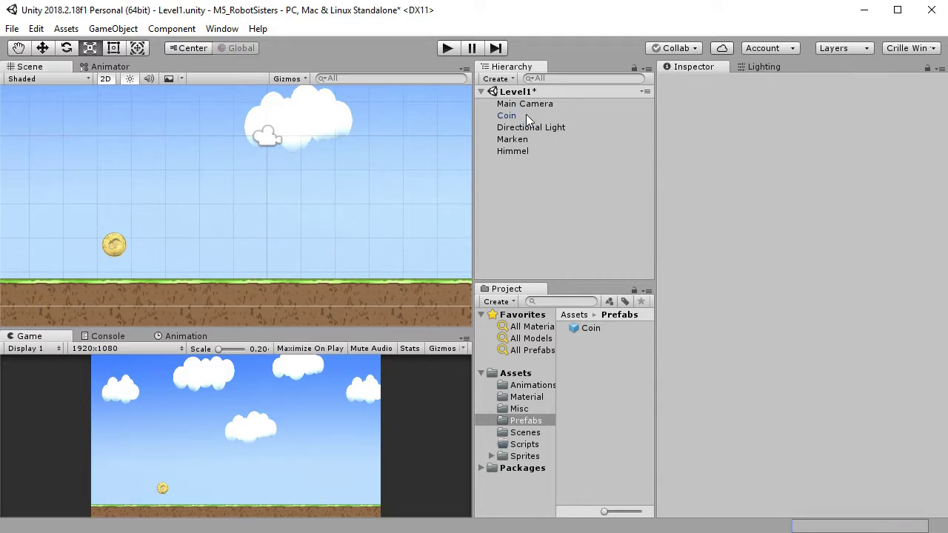
pyautogui.click(534, 116)
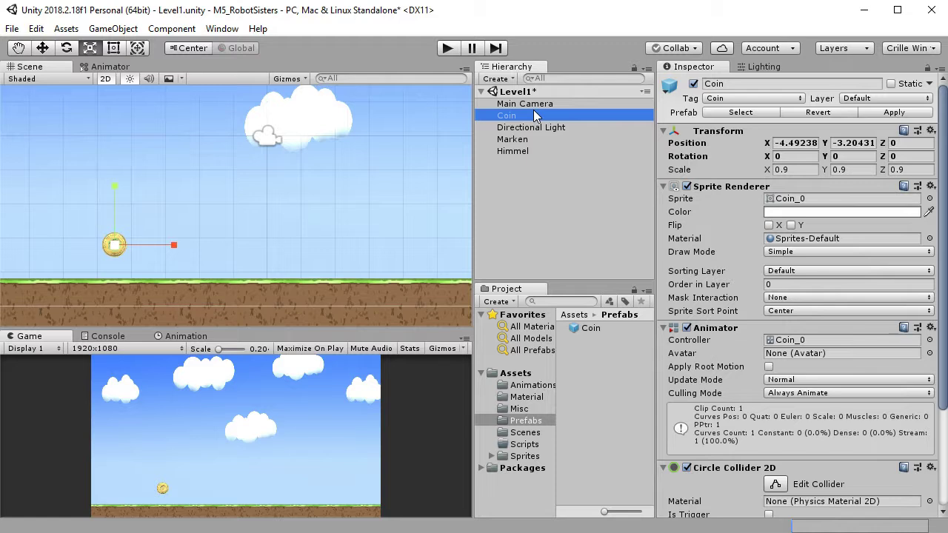
pyautogui.press('Delete')
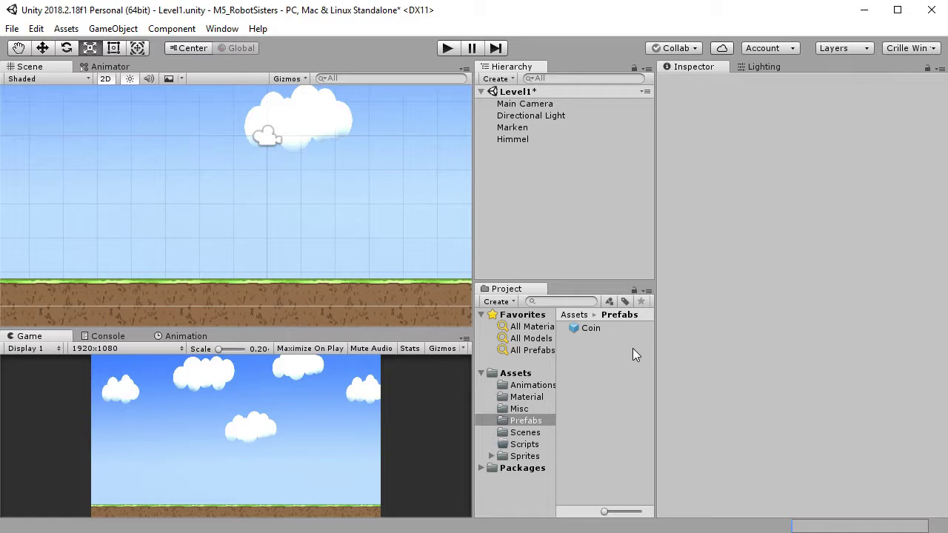
pyautogui.scroll(-4, 320, 288)
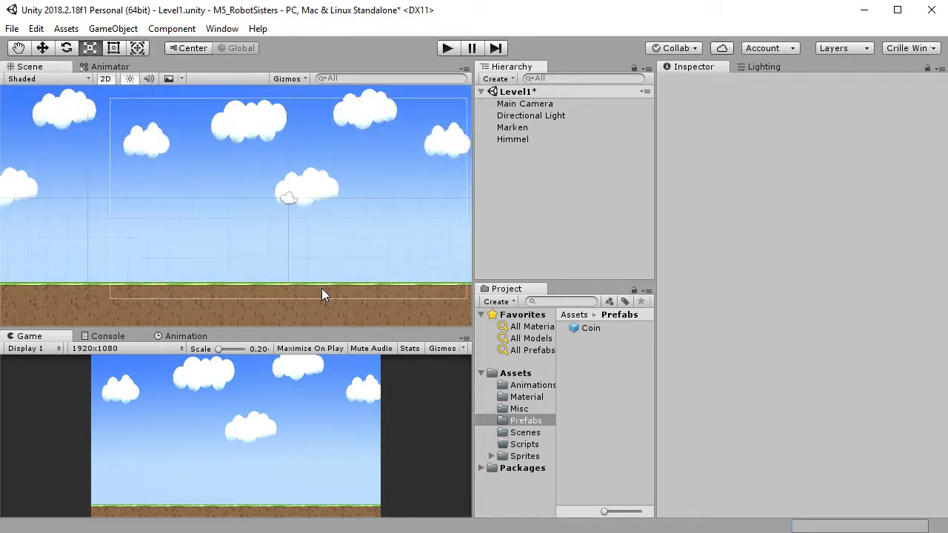
pyautogui.scroll(4, 326, 289)
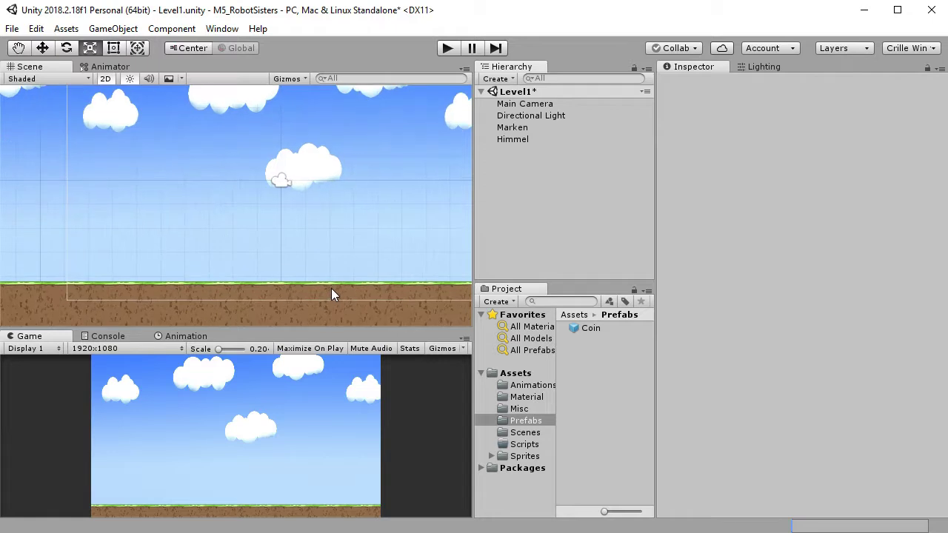
# Place the Träd sprite from the sprite sheet near the level's left edge and scale it uniformly to about 1.38
pyautogui.click(528, 458)
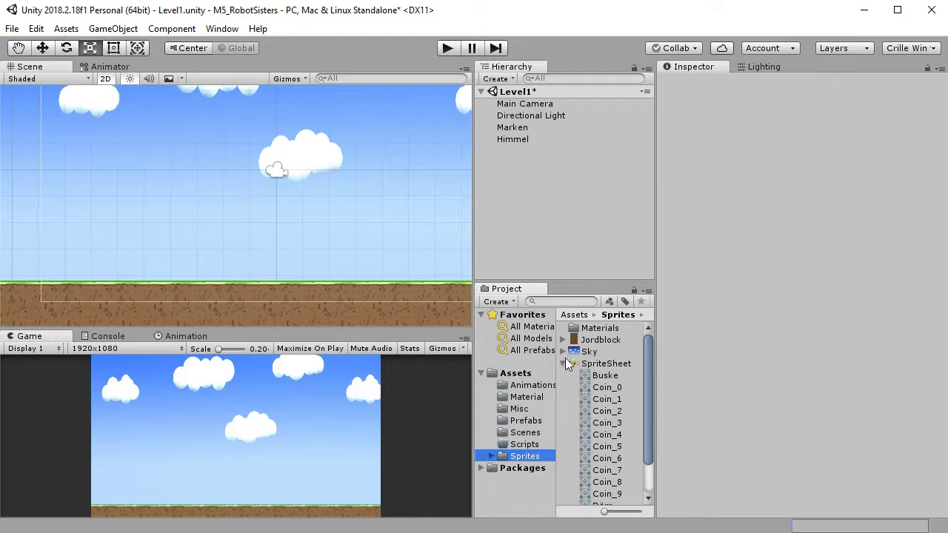
pyautogui.click(617, 363)
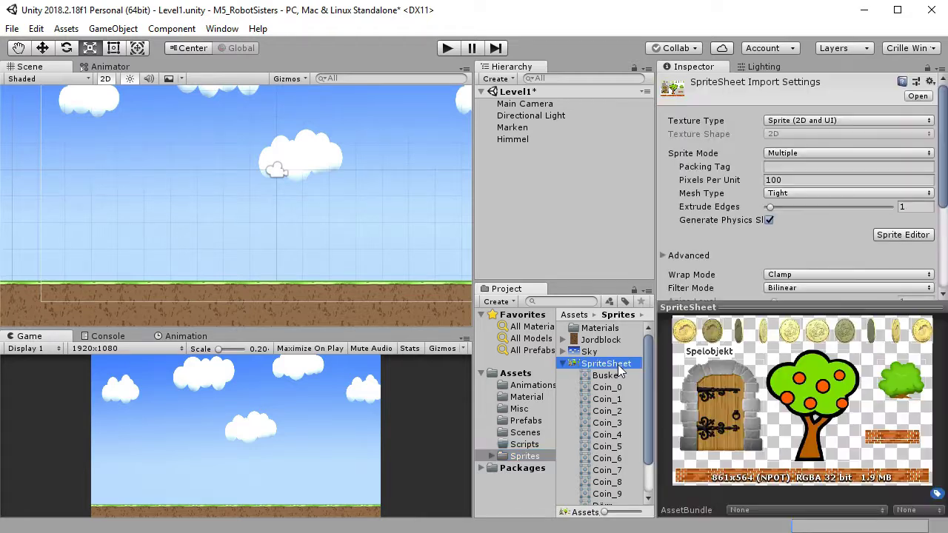
pyautogui.scroll(-3, 609, 414)
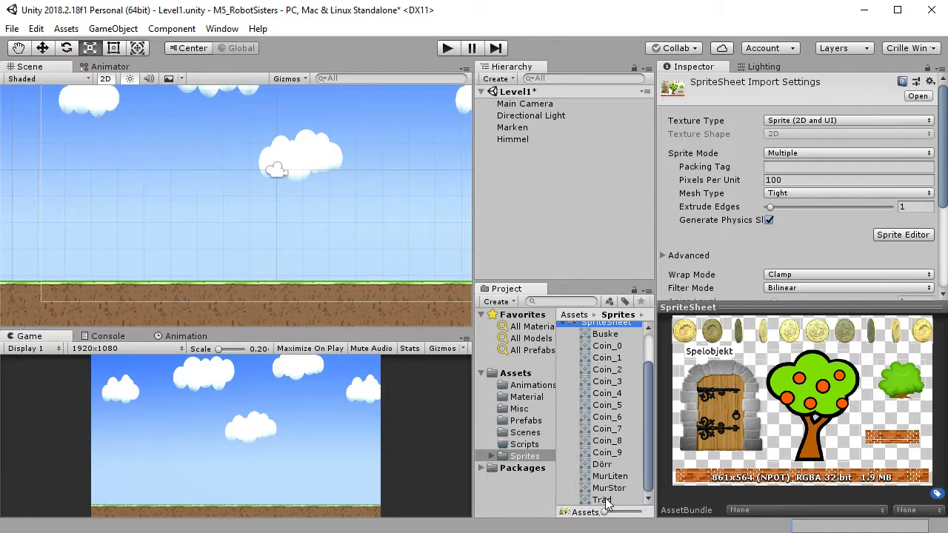
pyautogui.moveTo(605, 503); pyautogui.dragTo(77, 233)
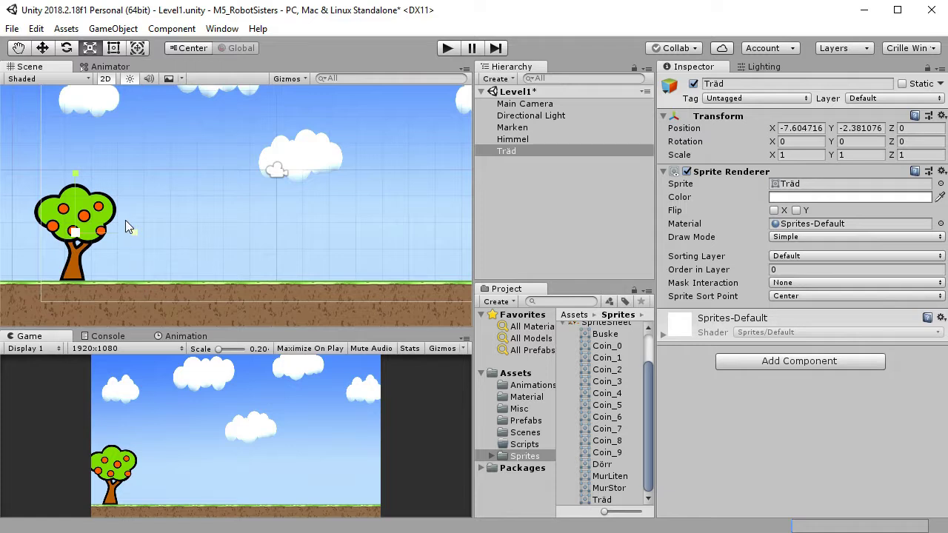
pyautogui.moveTo(77, 232); pyautogui.dragTo(104, 225)
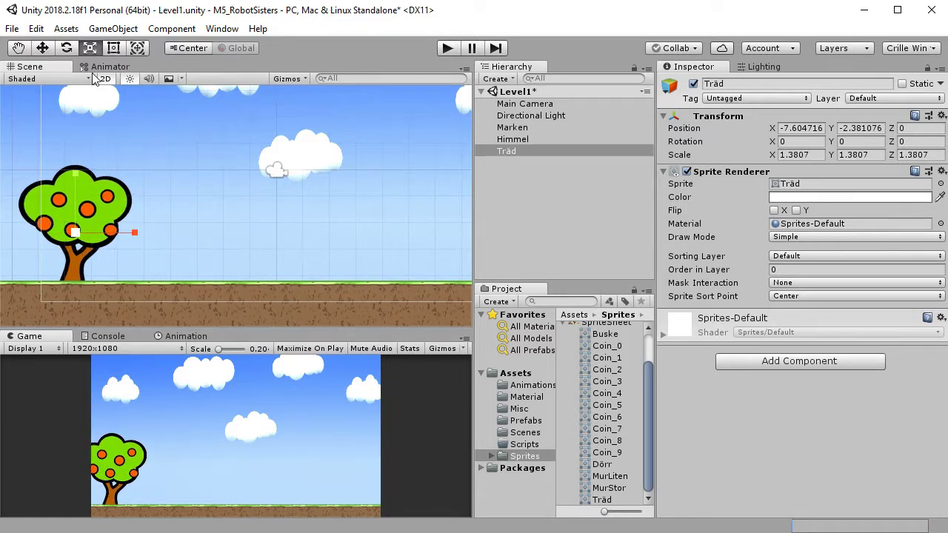
# Move the tree so its trunk stands on the grass, at about X -6.78 and Y -1.7
pyautogui.click(42, 48)
pyautogui.moveTo(84, 224); pyautogui.dragTo(86, 207)
pyautogui.scroll(5, 115, 240)
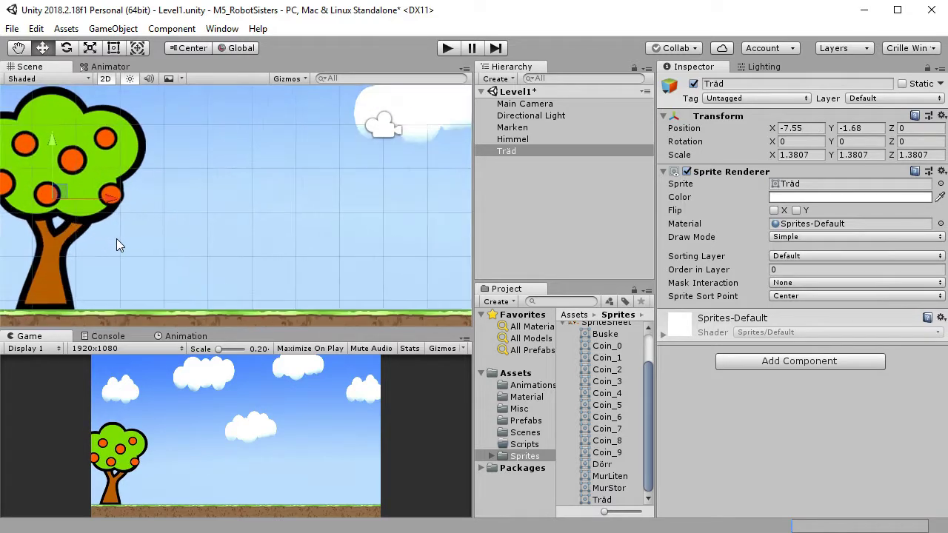
pyautogui.moveTo(117, 239); pyautogui.dragTo(268, 198, button='middle')
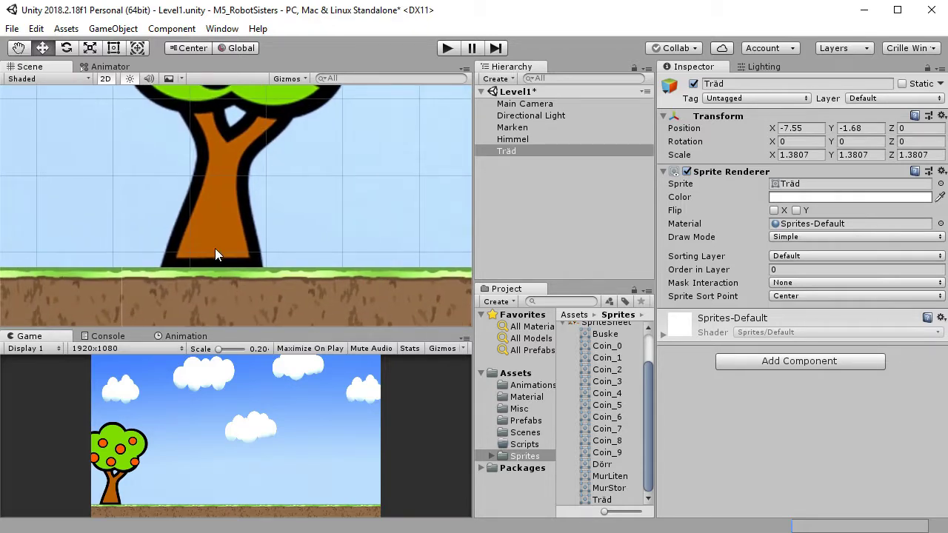
pyautogui.scroll(-4, 257, 225)
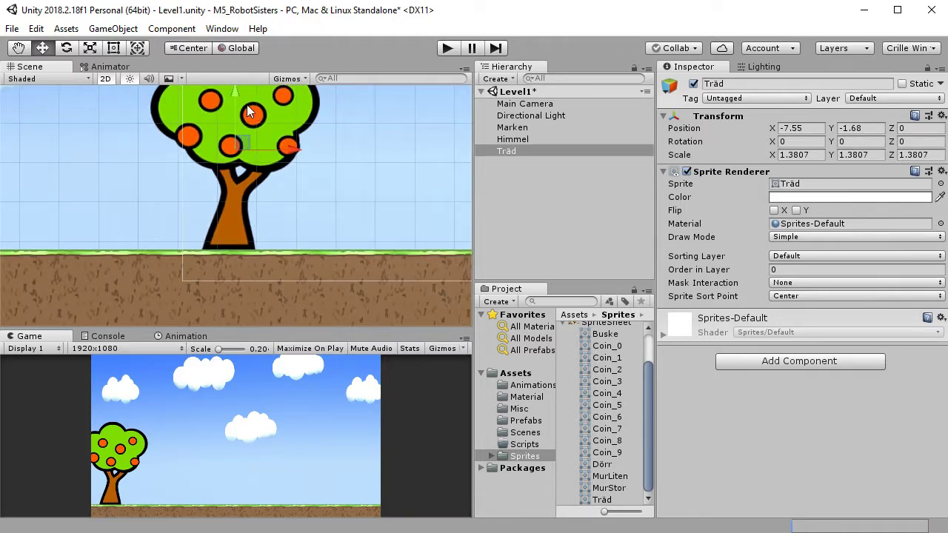
pyautogui.moveTo(239, 95); pyautogui.dragTo(239, 96)
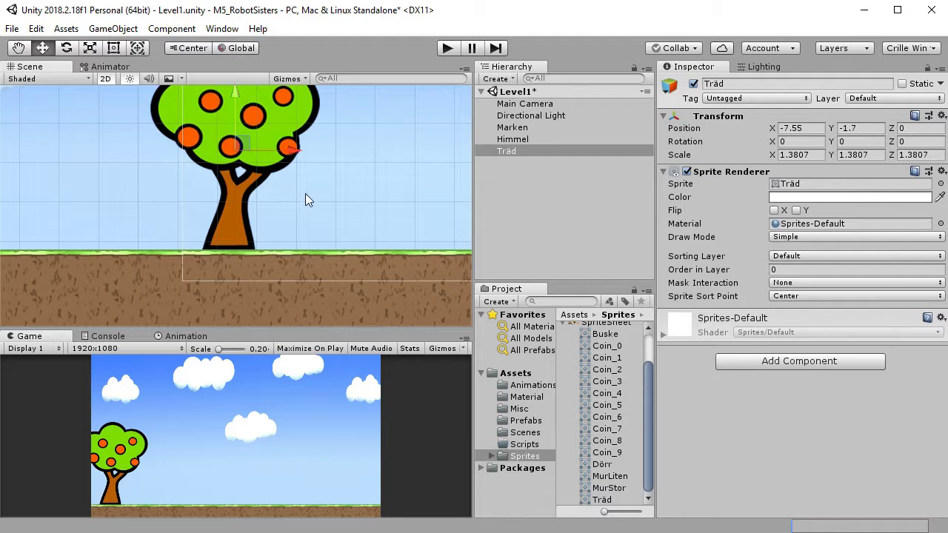
pyautogui.scroll(-3, 306, 193)
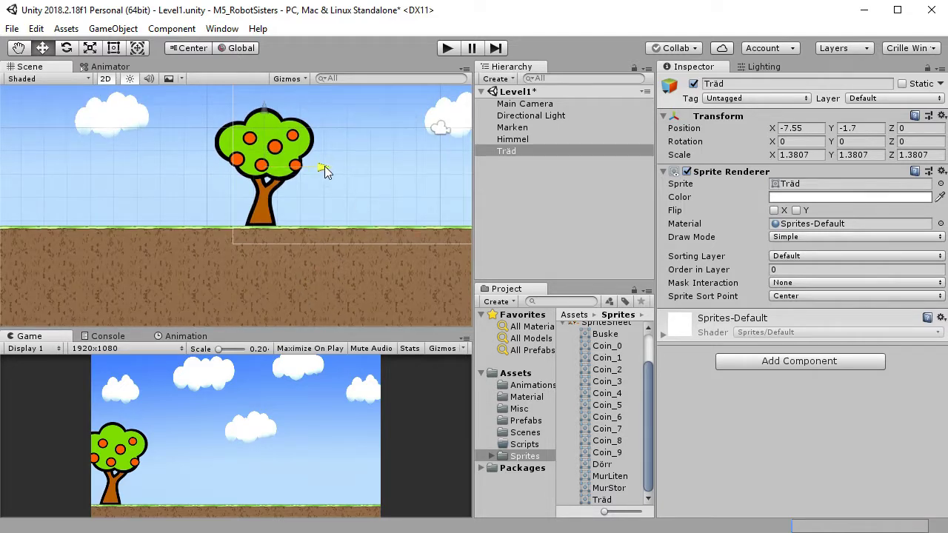
pyautogui.moveTo(324, 168); pyautogui.dragTo(342, 165)
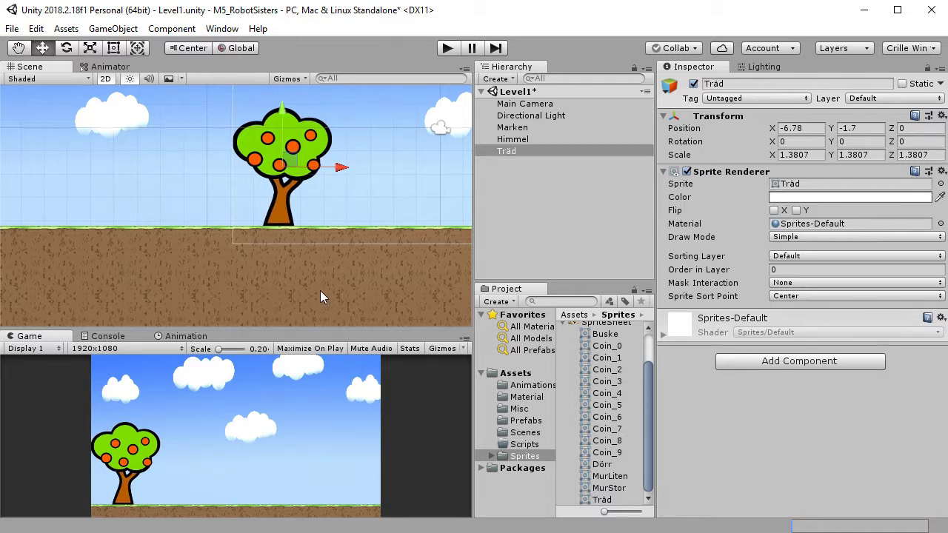
# Add a Box Collider 2D component to the Träd object
pyautogui.moveTo(382, 219); pyautogui.dragTo(249, 265, button='middle')
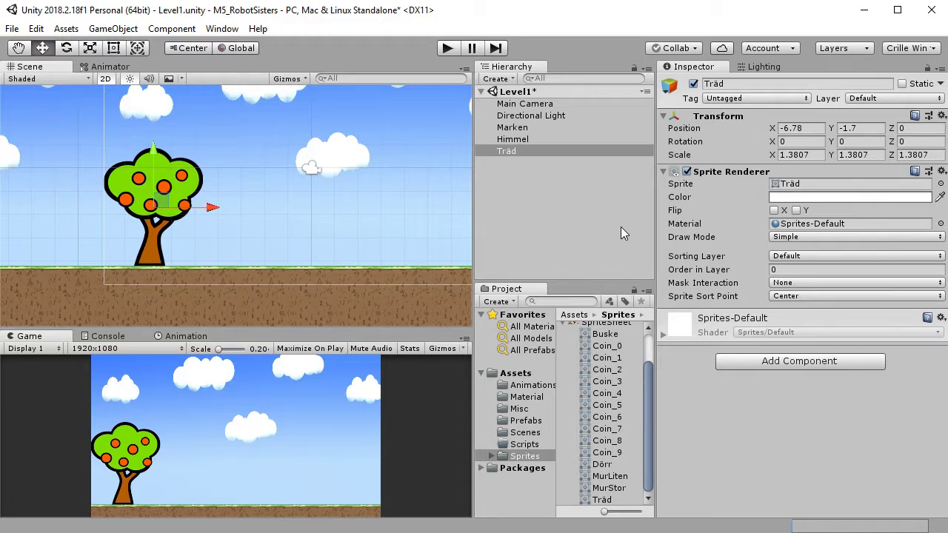
pyautogui.click(517, 151)
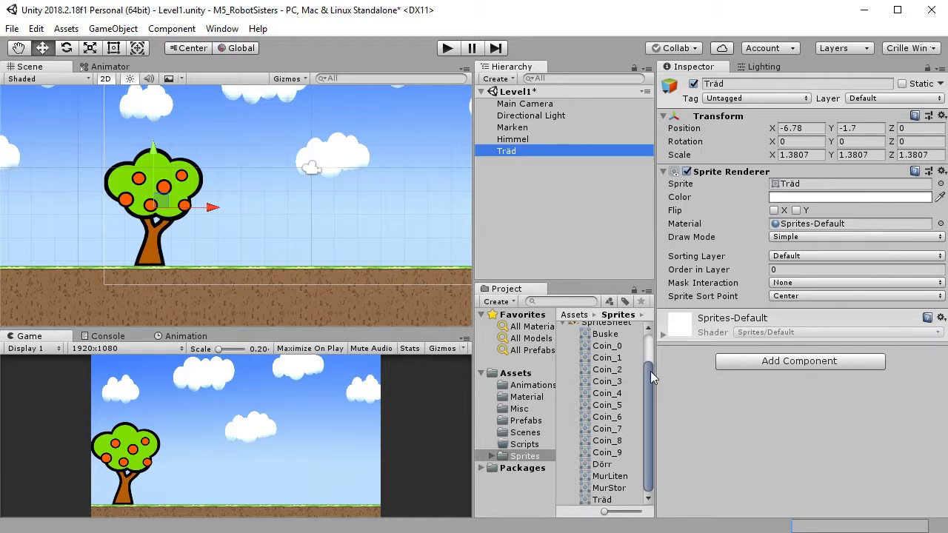
pyautogui.click(565, 323)
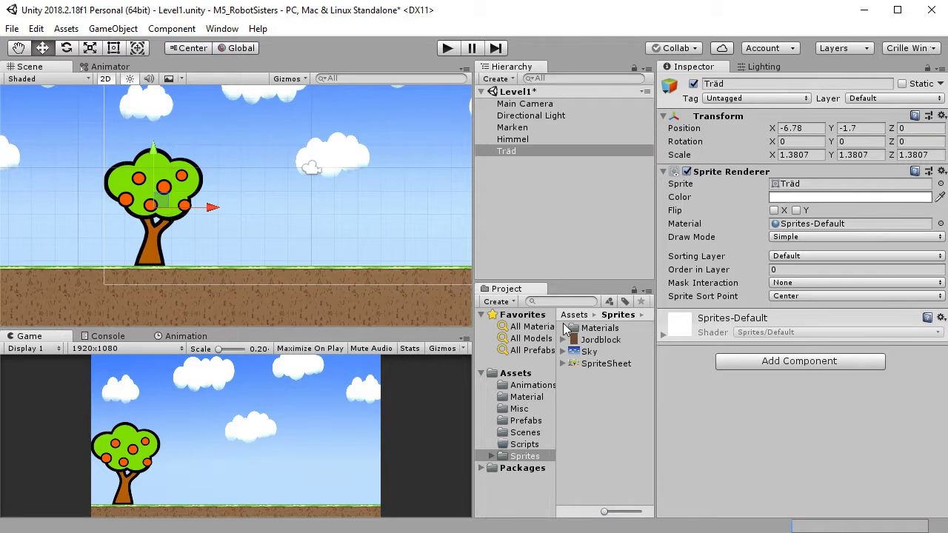
pyautogui.click(529, 148)
pyautogui.click(813, 363)
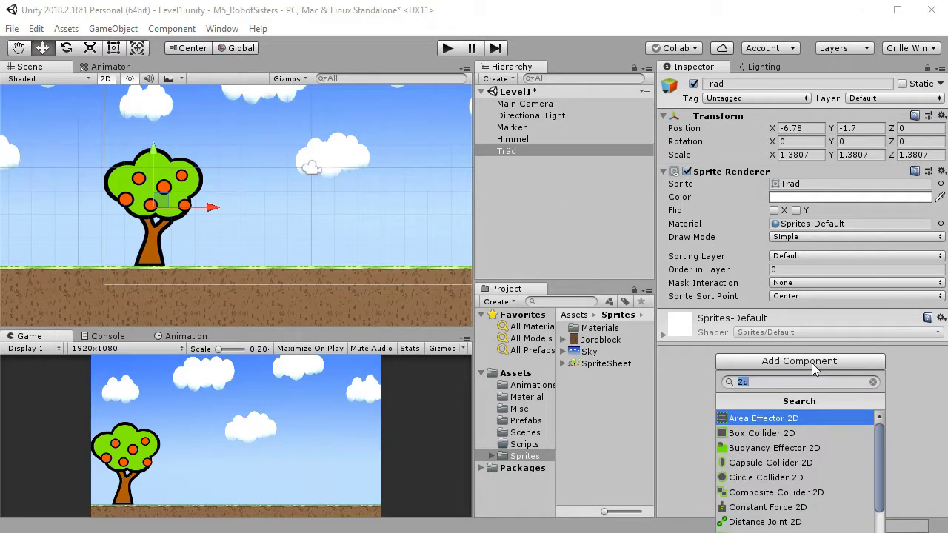
pyautogui.click(788, 434)
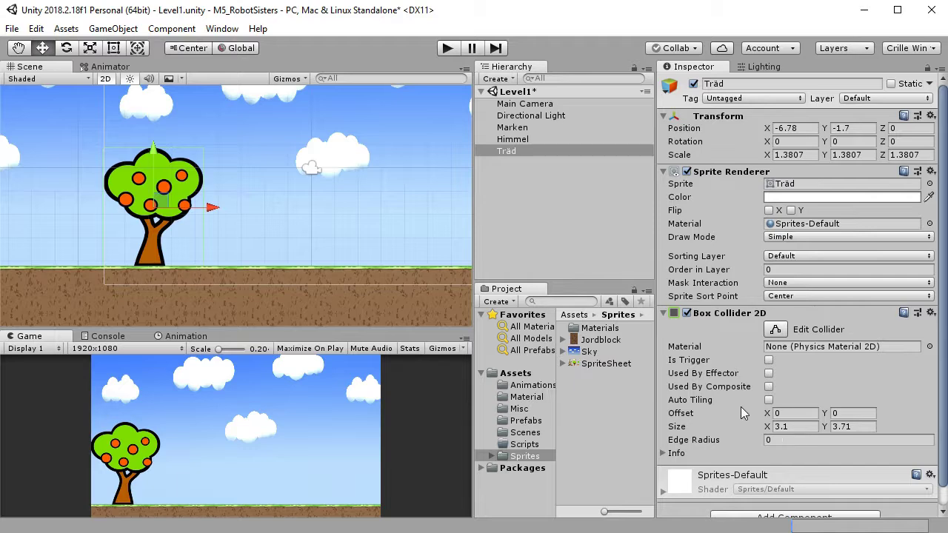
# Shrink the tree's box collider to 0.84 by 3.51 and save the tree as a prefab in the Prefabs folder
pyautogui.scroll(5, 240, 215)
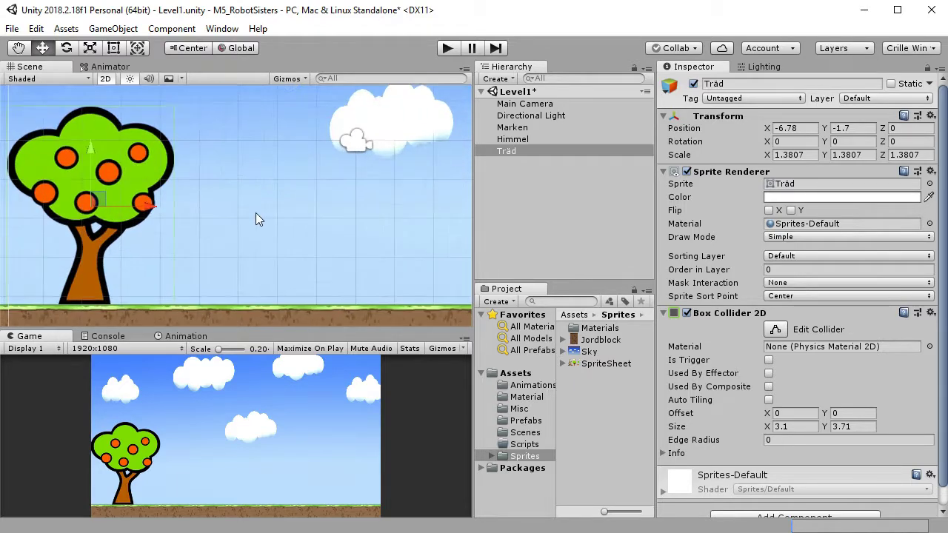
pyautogui.moveTo(215, 192); pyautogui.dragTo(387, 186, button='middle')
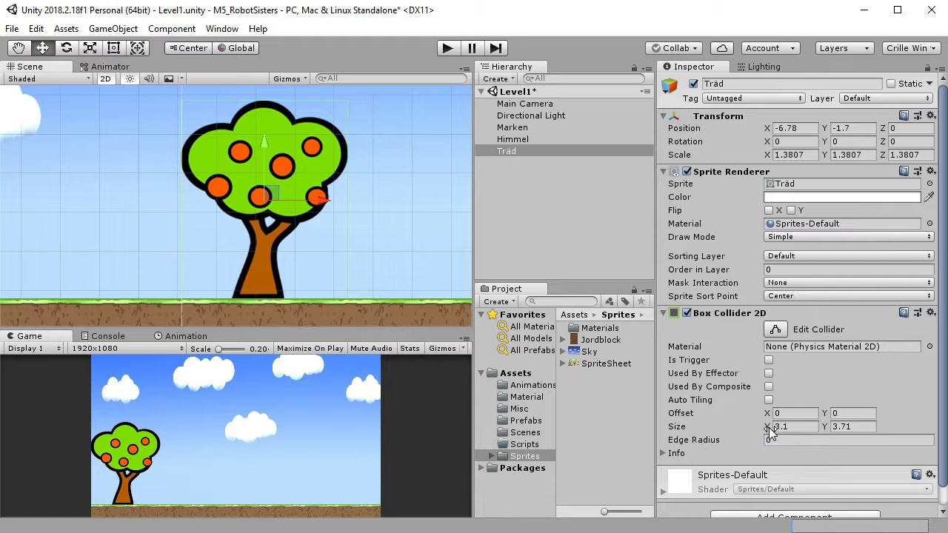
pyautogui.moveTo(770, 433); pyautogui.dragTo(769, 413)
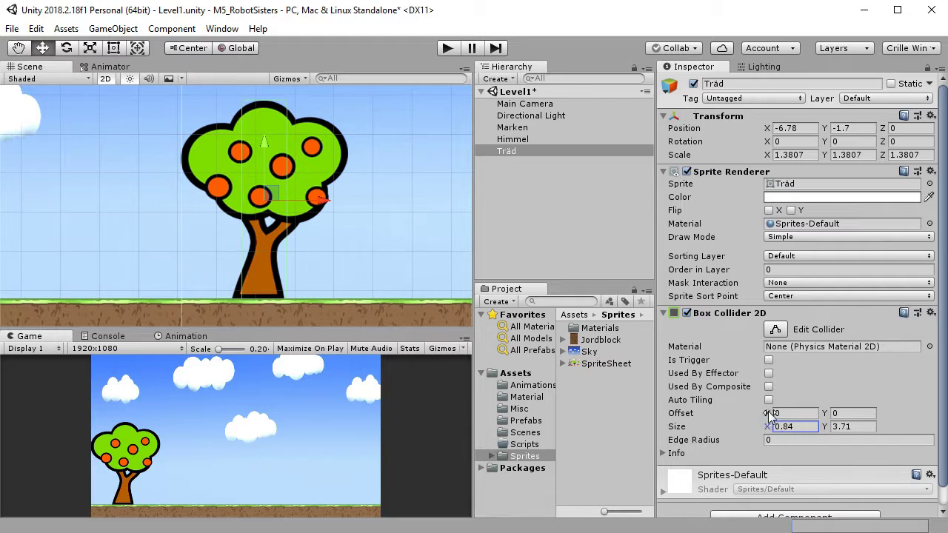
pyautogui.moveTo(823, 427); pyautogui.dragTo(815, 428)
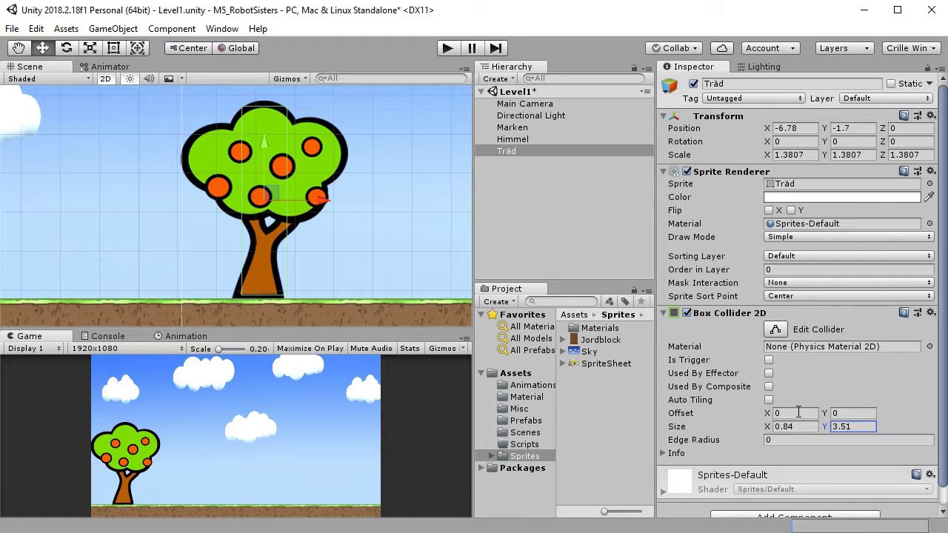
pyautogui.moveTo(763, 410); pyautogui.dragTo(759, 406)
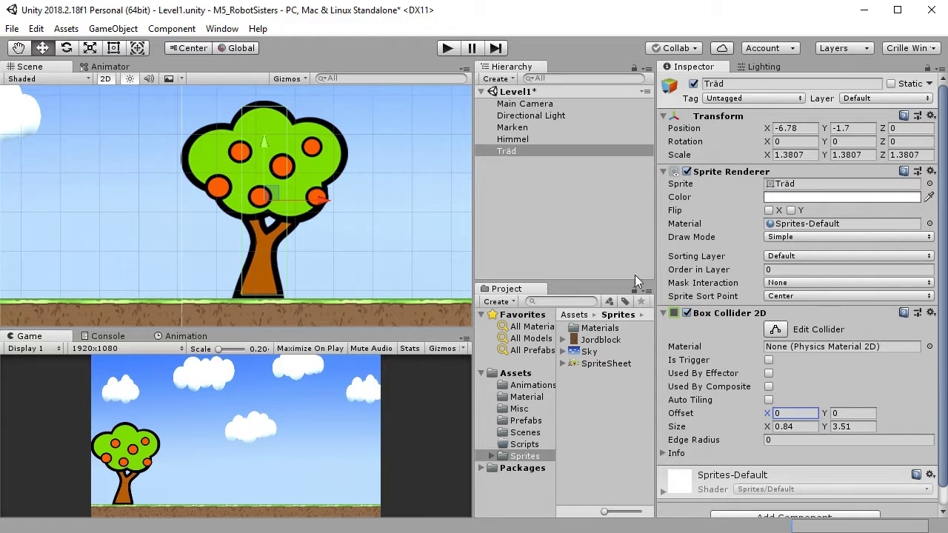
pyautogui.click(534, 421)
pyautogui.moveTo(510, 149); pyautogui.dragTo(596, 383)
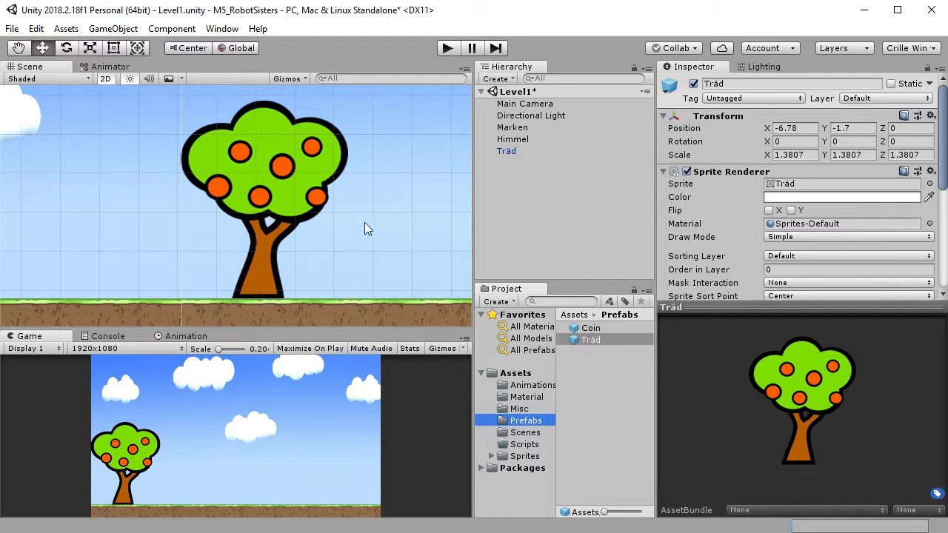
# Place the Buske sprite to the right of the tree and lower it onto the grass at about Y -3.584
pyautogui.scroll(-3, 395, 230)
pyautogui.moveTo(394, 233); pyautogui.dragTo(169, 229, button='middle')
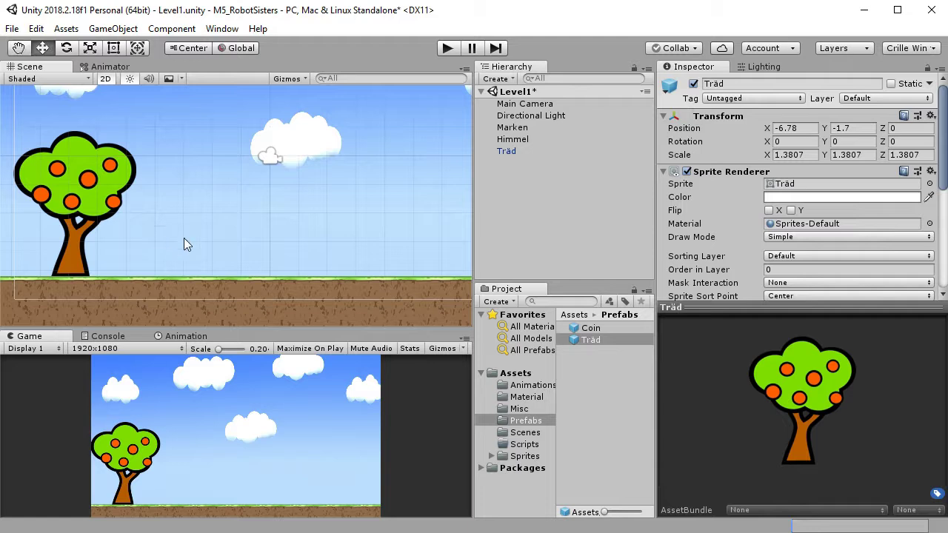
pyautogui.click(491, 455)
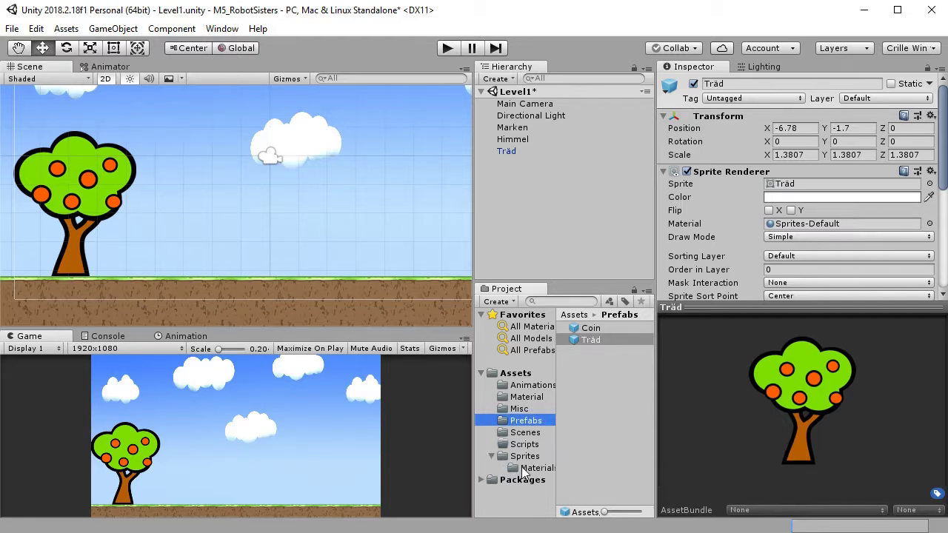
pyautogui.click(524, 456)
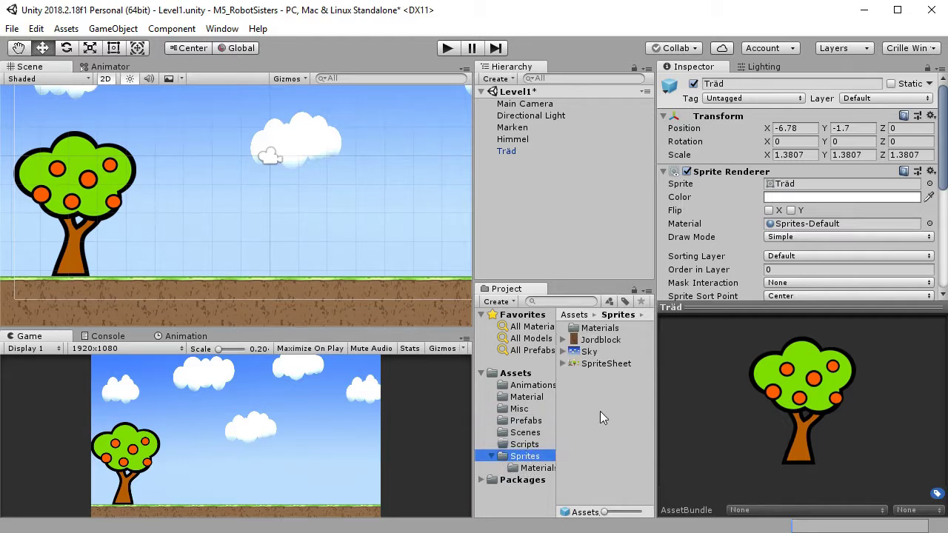
pyautogui.click(562, 364)
pyautogui.moveTo(611, 380); pyautogui.dragTo(314, 299)
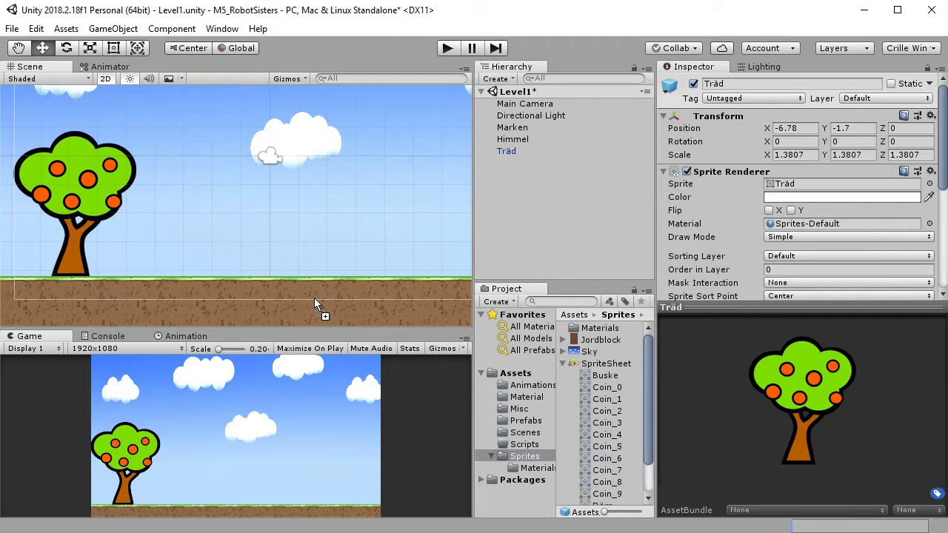
pyautogui.moveTo(315, 258); pyautogui.dragTo(316, 259)
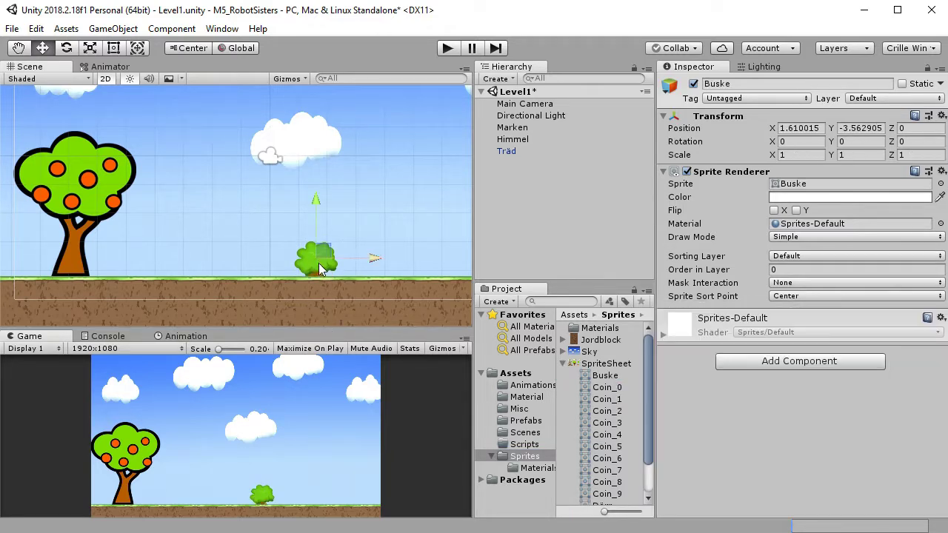
pyautogui.scroll(5, 359, 293)
pyautogui.scroll(5, 357, 293)
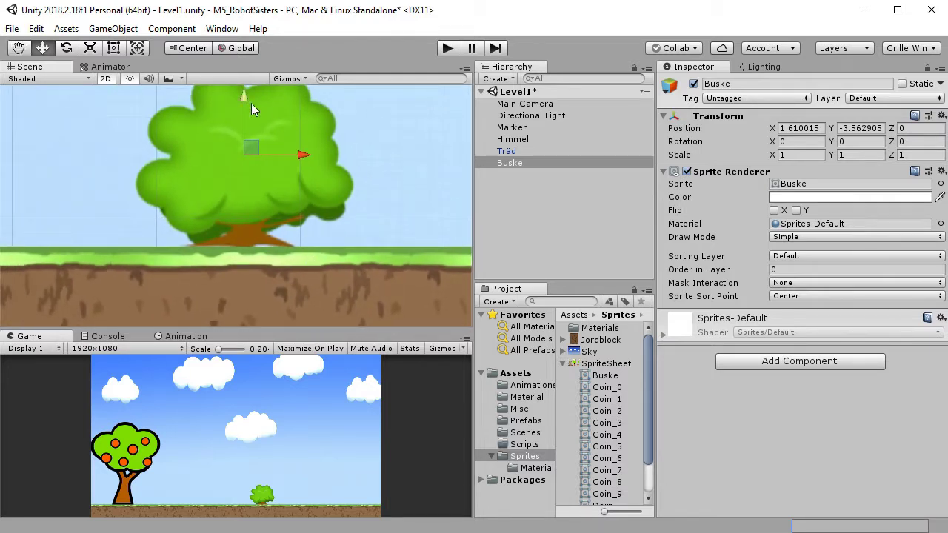
pyautogui.moveTo(245, 95); pyautogui.dragTo(247, 99)
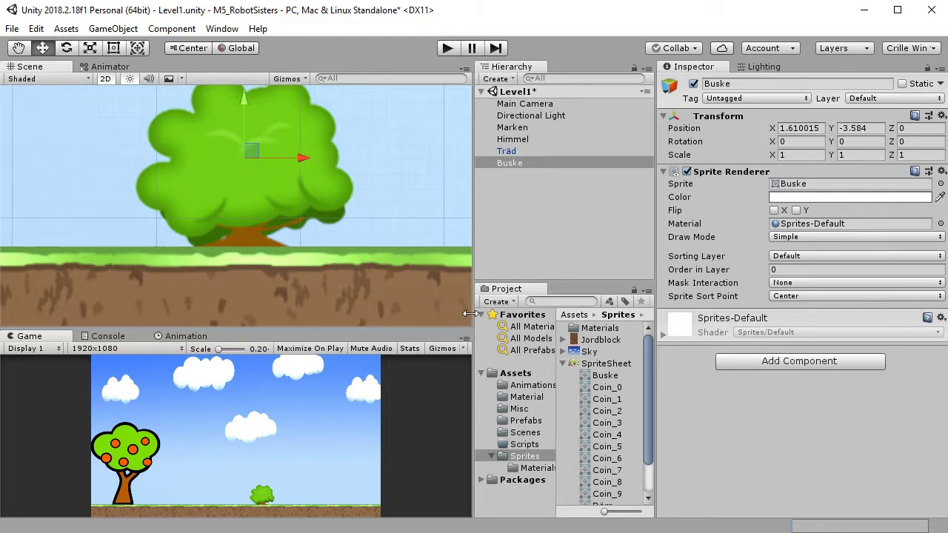
# Save the Buske object as a prefab in the Prefabs folder
pyautogui.scroll(-8, 342, 226)
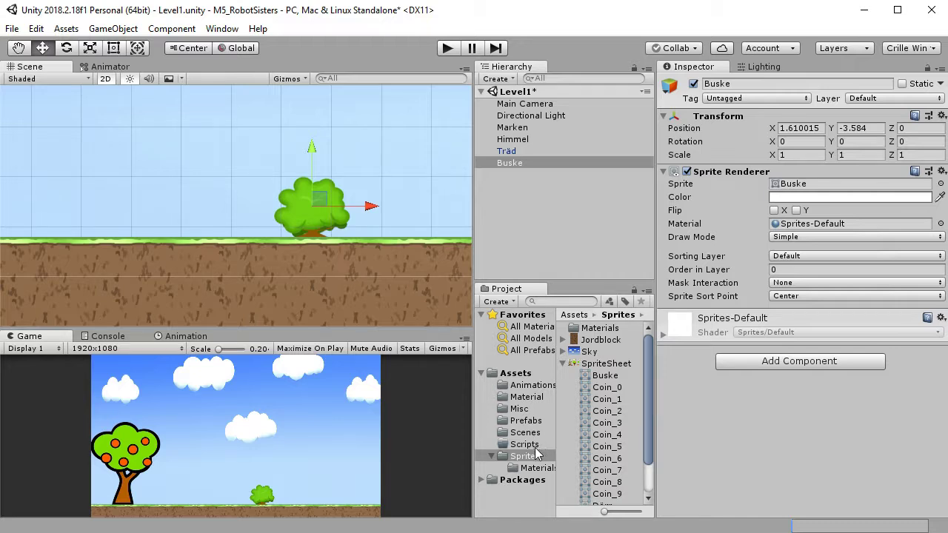
pyautogui.click(527, 420)
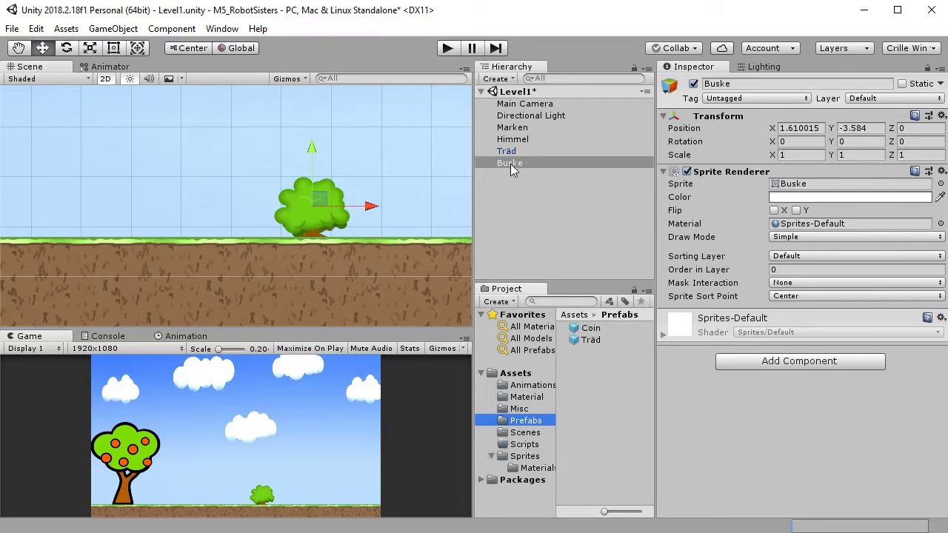
pyautogui.moveTo(510, 163); pyautogui.dragTo(613, 397)
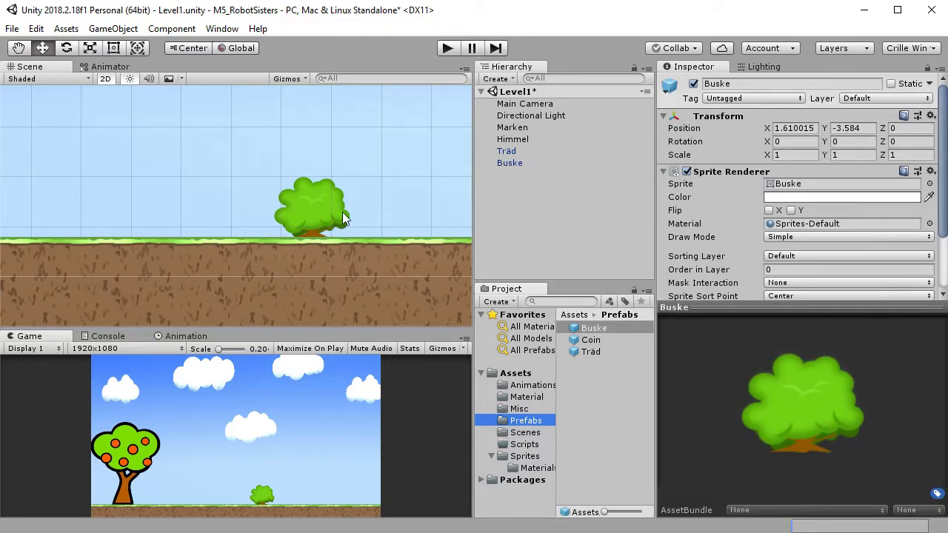
# Place the Dörr sprite from the sprite sheet near the far right end of the level, at about X 150.98
pyautogui.scroll(-8, 343, 217)
pyautogui.middleClick(413, 220)
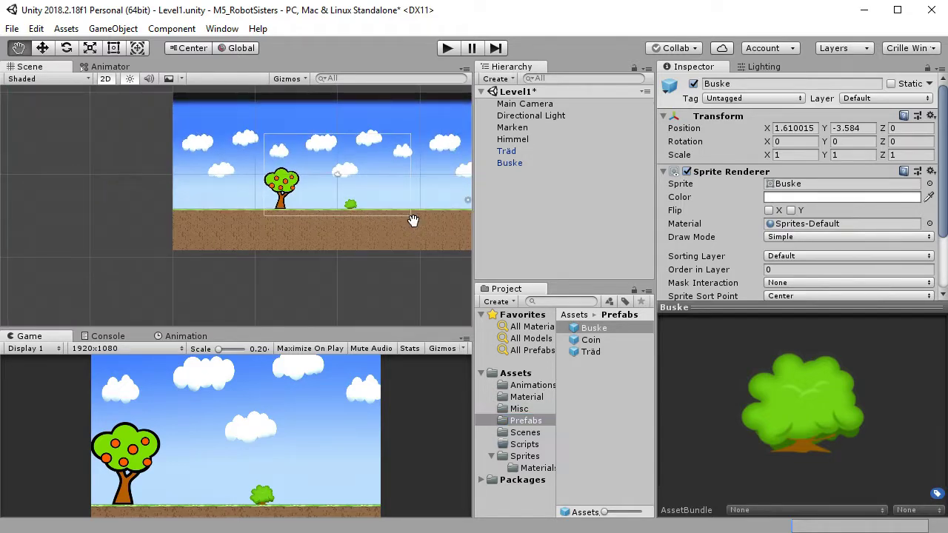
pyautogui.moveTo(413, 221); pyautogui.dragTo(195, 207, button='middle')
pyautogui.scroll(-6, 215, 224)
pyautogui.moveTo(419, 223); pyautogui.dragTo(288, 225, button='middle')
pyautogui.click(523, 456)
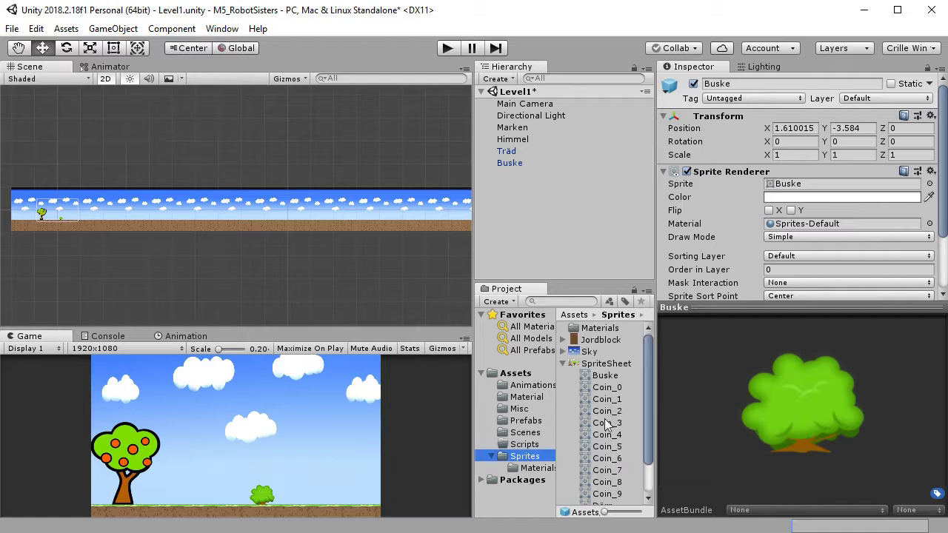
pyautogui.scroll(-3, 634, 389)
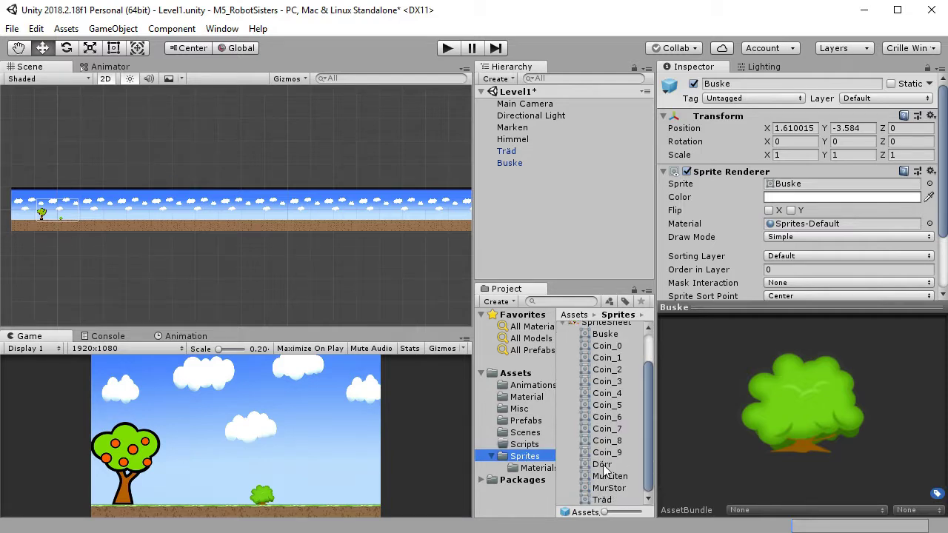
pyautogui.moveTo(604, 468); pyautogui.dragTo(407, 257)
pyautogui.moveTo(357, 202); pyautogui.dragTo(403, 215)
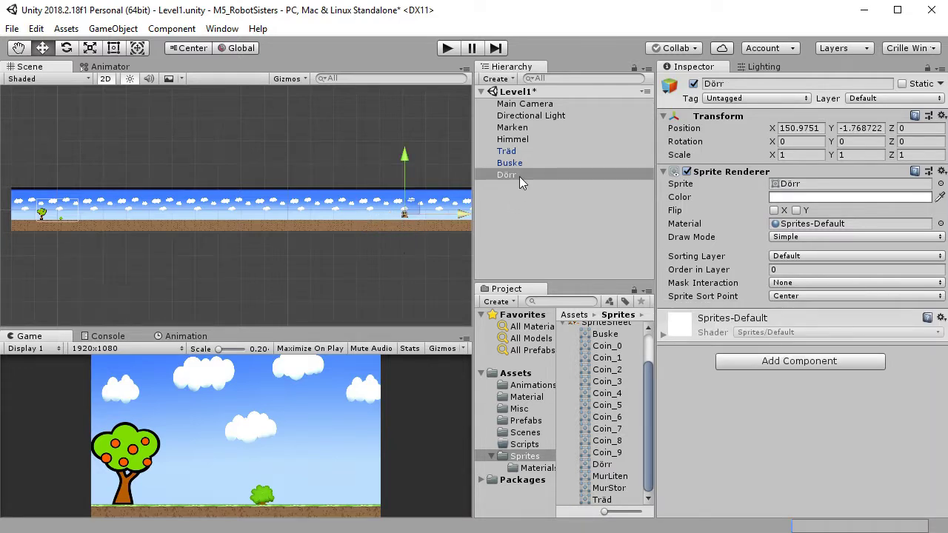
# Lower the door to about Y -2.45 and scale it up uniformly to about 1.44
pyautogui.press('f')
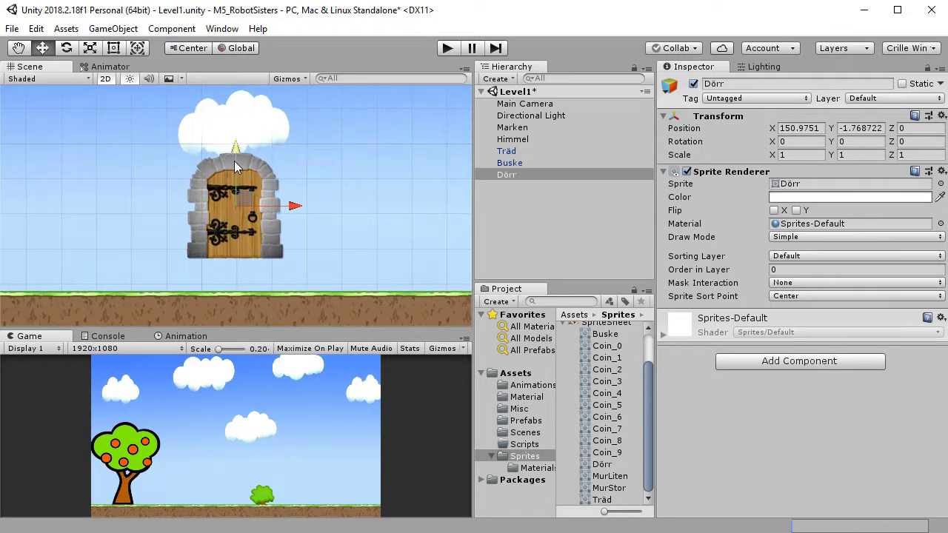
pyautogui.moveTo(235, 146); pyautogui.dragTo(243, 168)
pyautogui.scroll(-4, 243, 169)
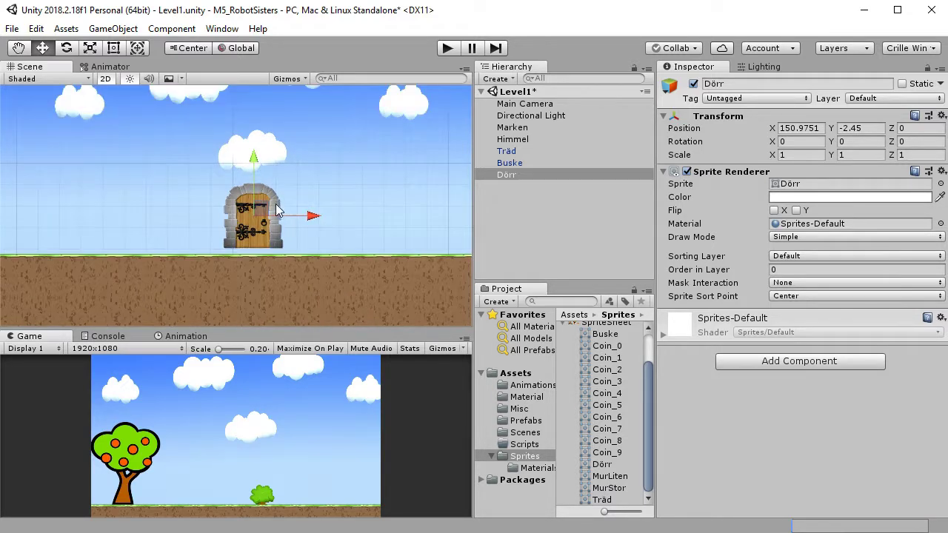
pyautogui.moveTo(127, 234); pyautogui.dragTo(113, 260, button='middle')
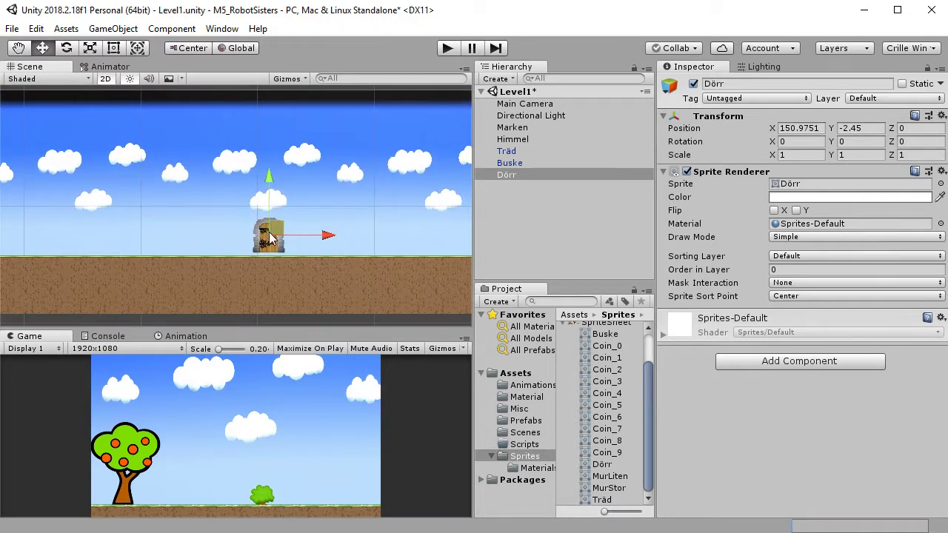
pyautogui.click(90, 48)
pyautogui.moveTo(268, 236); pyautogui.dragTo(288, 220)
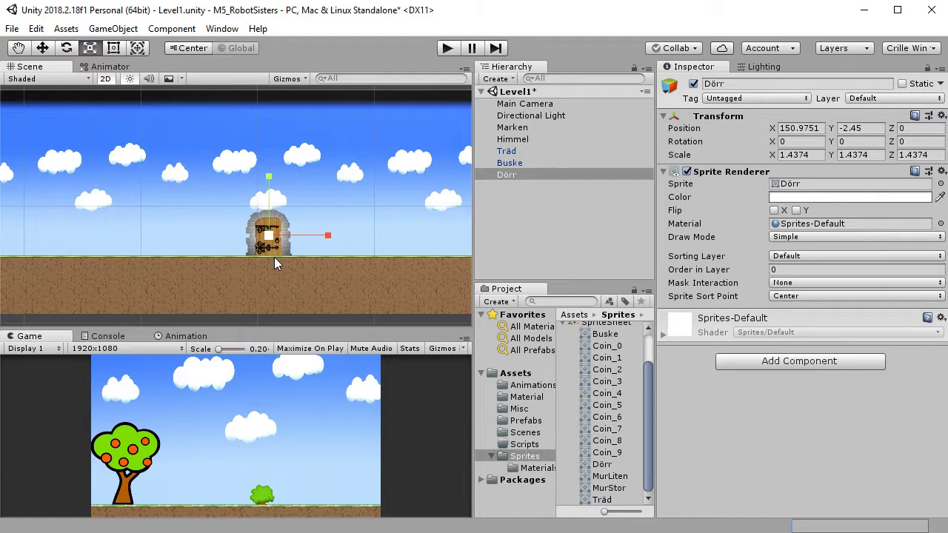
pyautogui.moveTo(265, 276); pyautogui.dragTo(282, 257, button='middle')
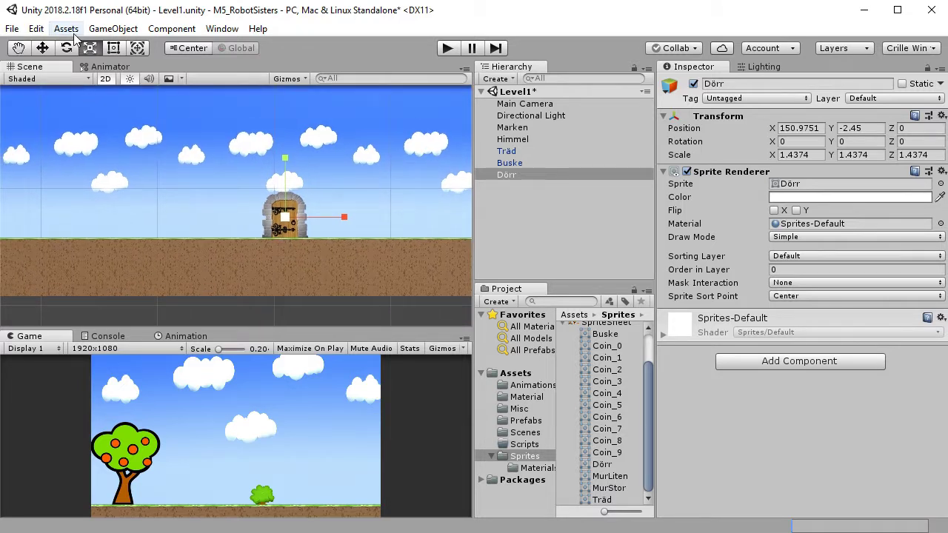
# Reposition the enlarged door vertically so its base rests on the grass, at about Y -2.09
pyautogui.click(42, 47)
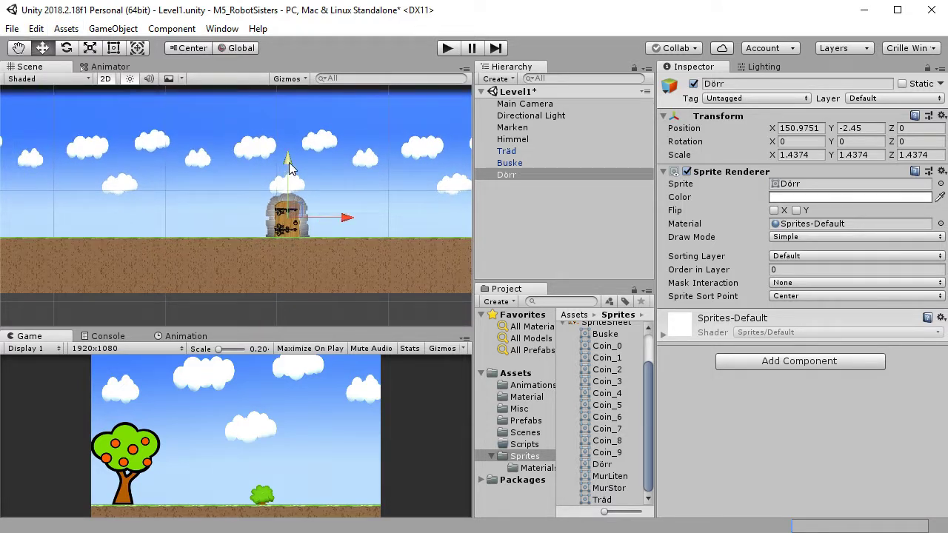
pyautogui.moveTo(289, 169); pyautogui.dragTo(291, 150)
pyautogui.scroll(5, 327, 210)
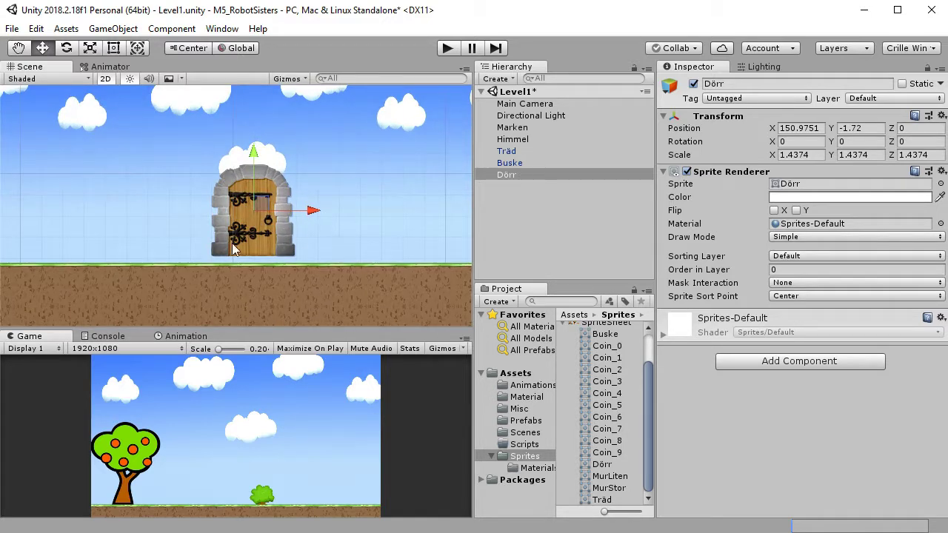
pyautogui.scroll(3, 297, 246)
pyautogui.moveTo(310, 248); pyautogui.dragTo(330, 267, button='middle')
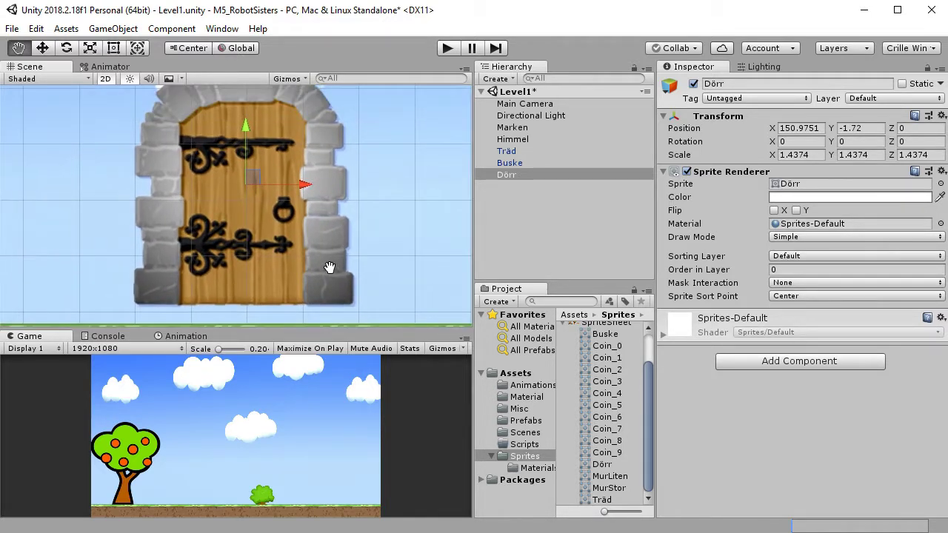
pyautogui.moveTo(250, 120); pyautogui.dragTo(256, 141)
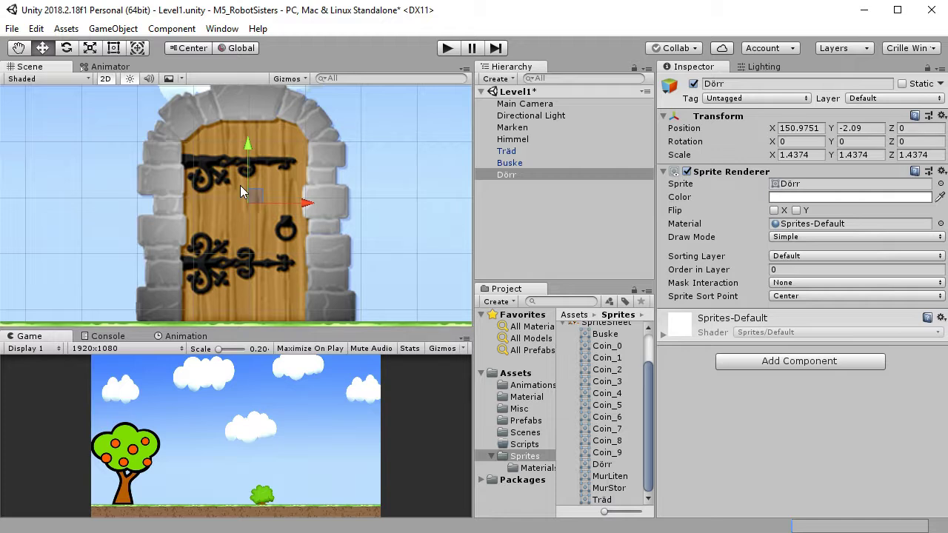
pyautogui.scroll(-2, 277, 235)
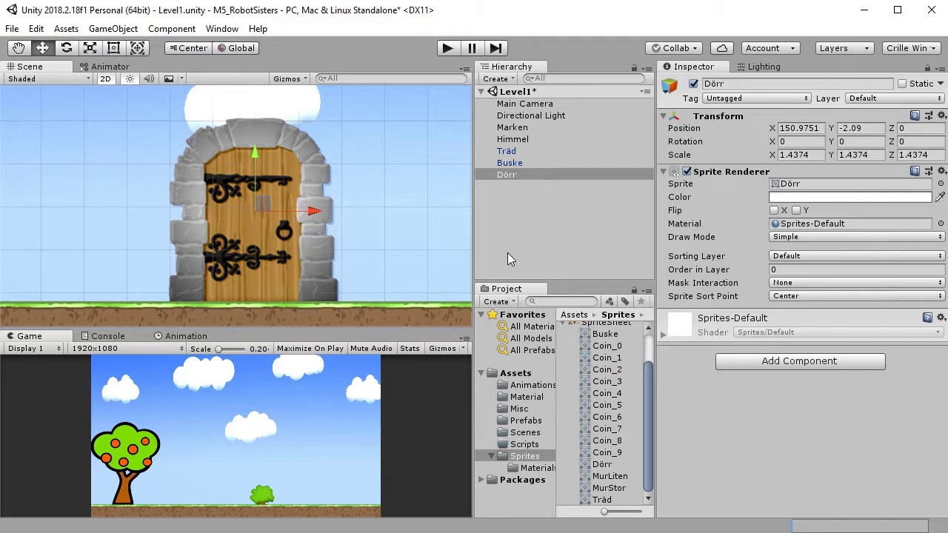
# Add a Box Collider 2D to the door, narrow its X size to 0.51 and set its X offset to 0.56
pyautogui.click(817, 366)
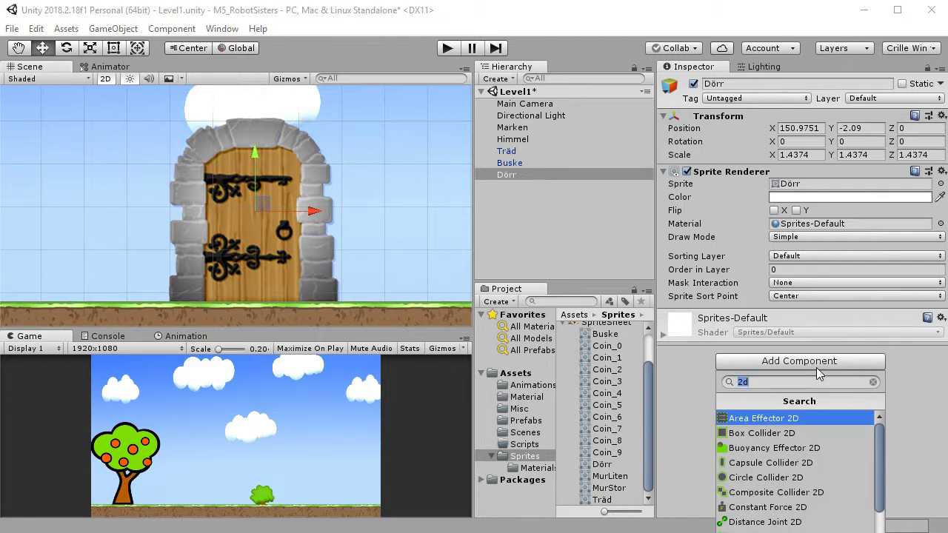
pyautogui.click(774, 437)
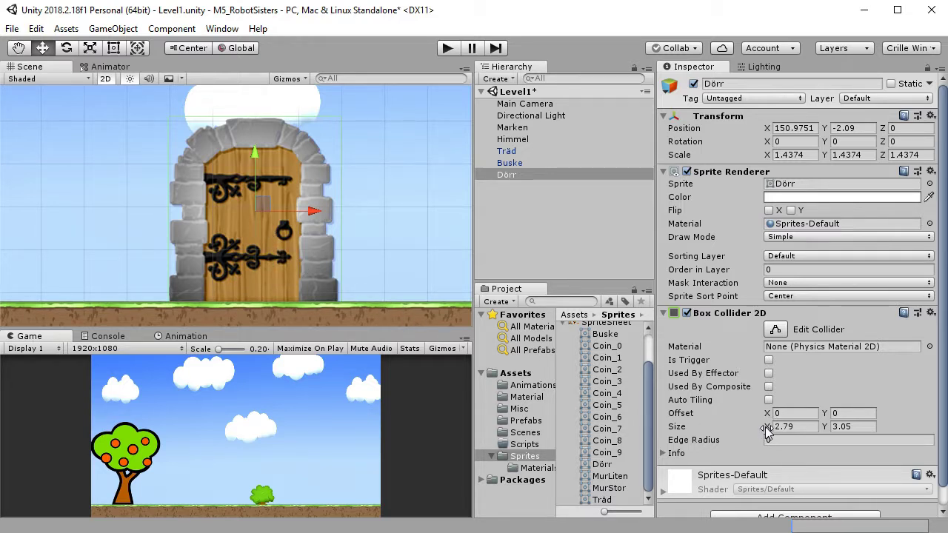
pyautogui.moveTo(767, 429); pyautogui.dragTo(711, 412)
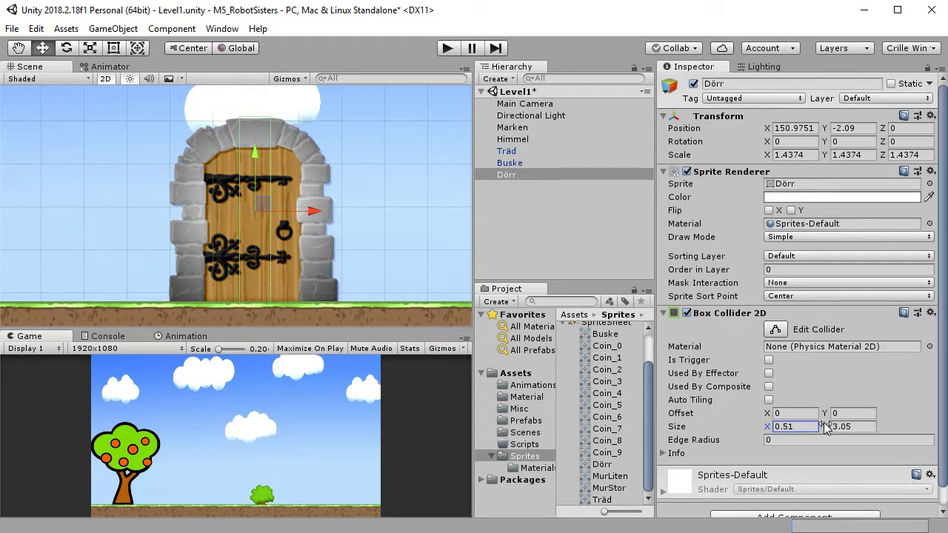
pyautogui.click(768, 413)
pyautogui.moveTo(768, 412); pyautogui.dragTo(780, 416)
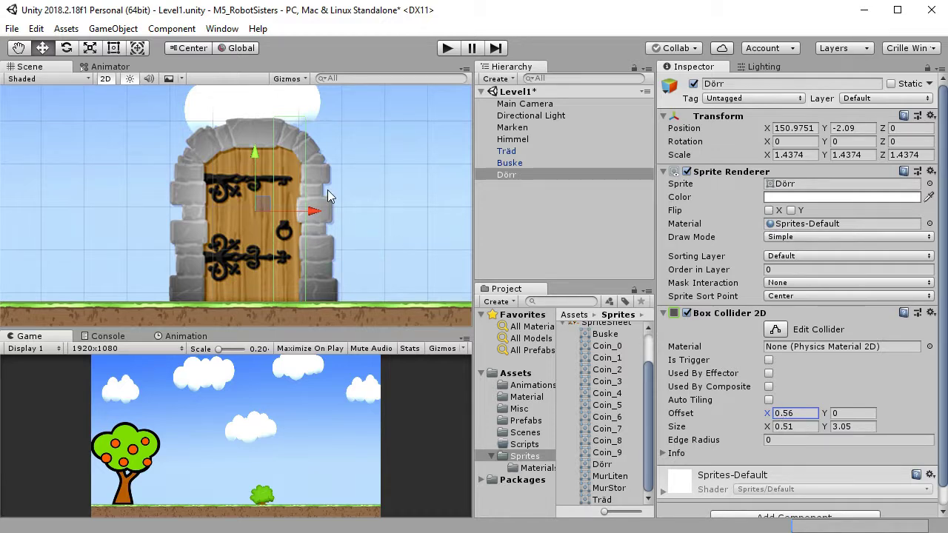
# Stretch the door's box collider to a Y size of 7.25 and raise its Y offset to 2.26
pyautogui.scroll(-3, 360, 206)
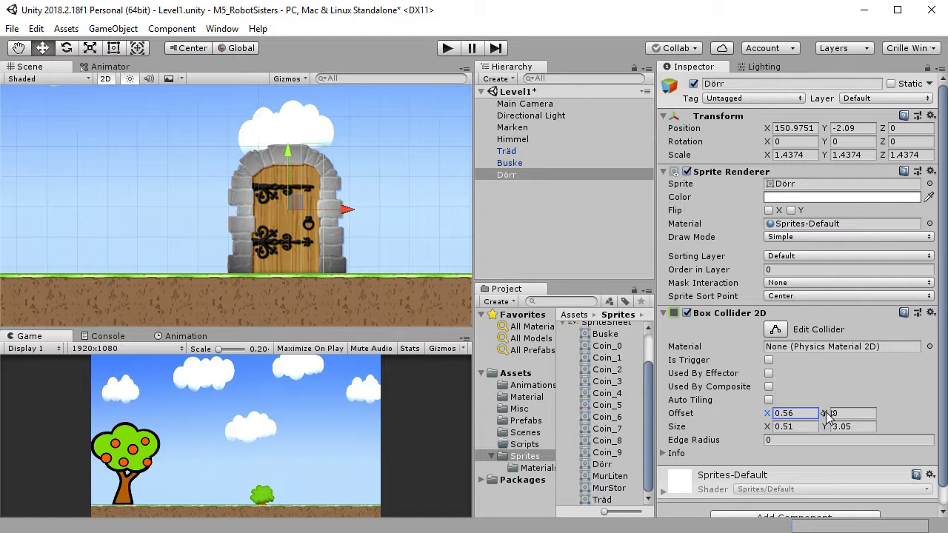
pyautogui.moveTo(828, 428); pyautogui.dragTo(928, 410)
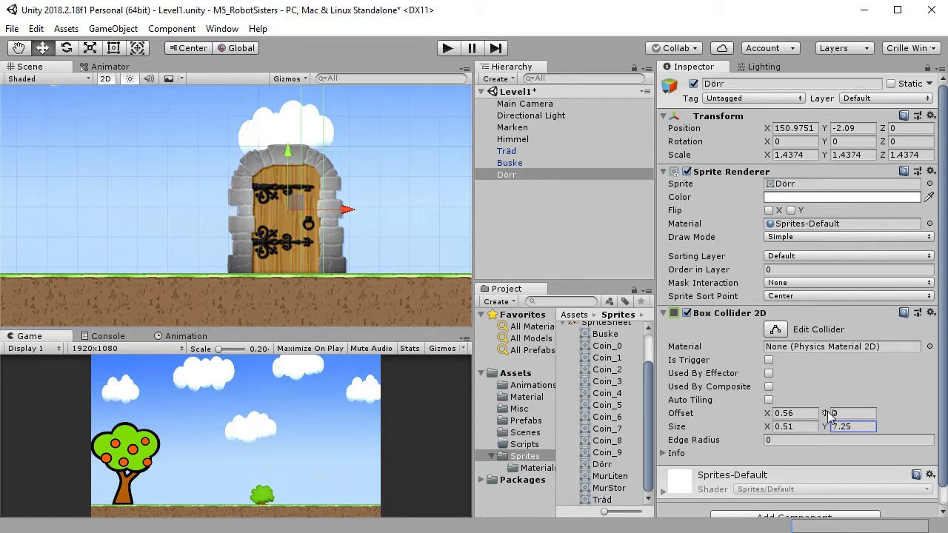
pyautogui.moveTo(825, 413); pyautogui.dragTo(865, 412)
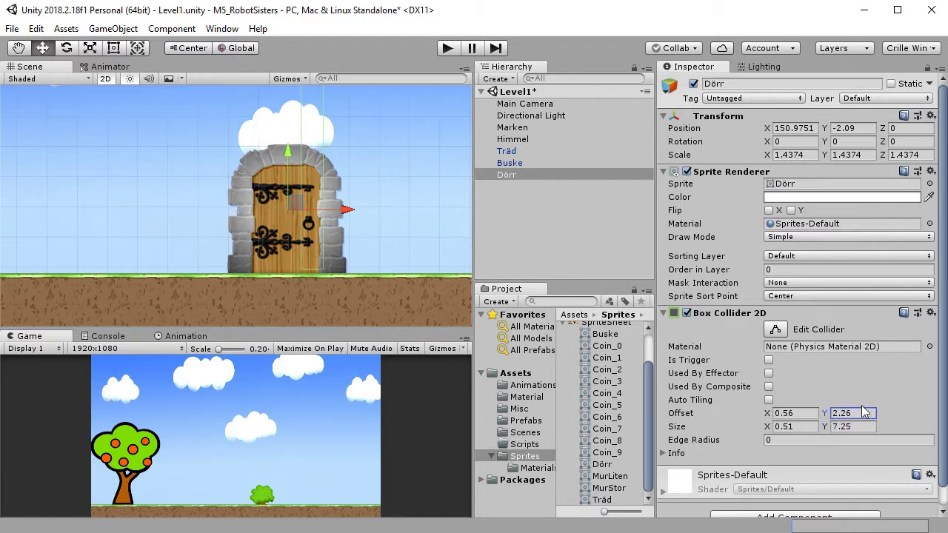
pyautogui.scroll(4, 357, 274)
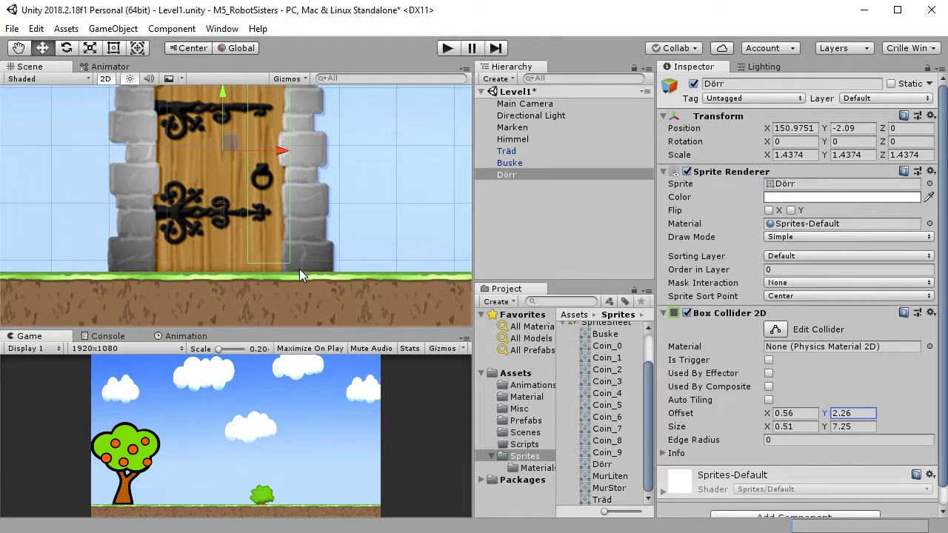
pyautogui.scroll(-6, 342, 246)
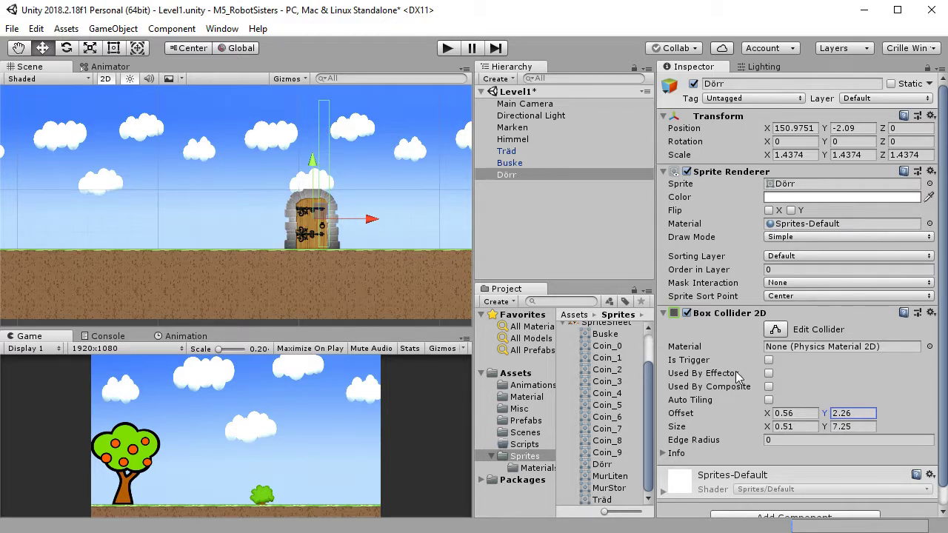
# Make the door's collider a trigger and save the Dörr object as a prefab in the Prefabs folder
pyautogui.click(770, 361)
pyautogui.click(572, 317)
pyautogui.click(521, 421)
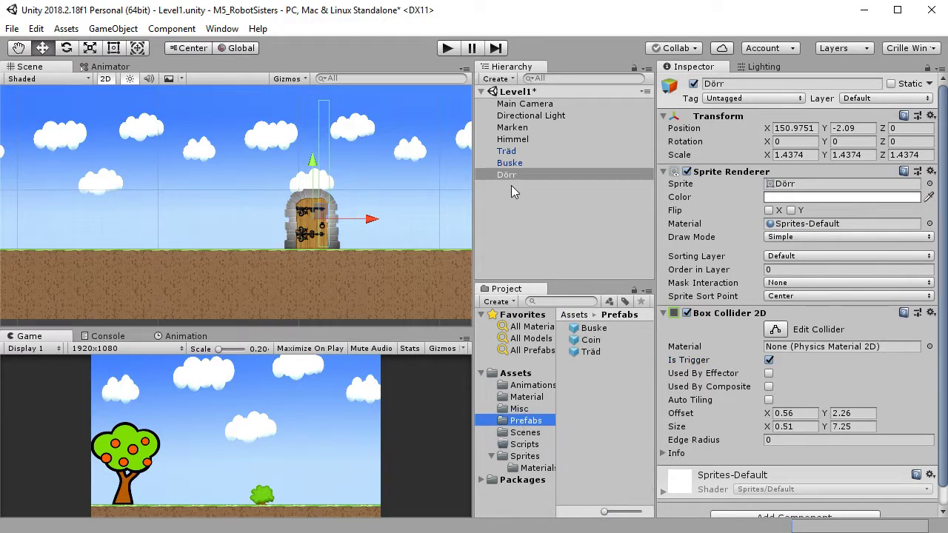
pyautogui.moveTo(505, 173); pyautogui.dragTo(595, 397)
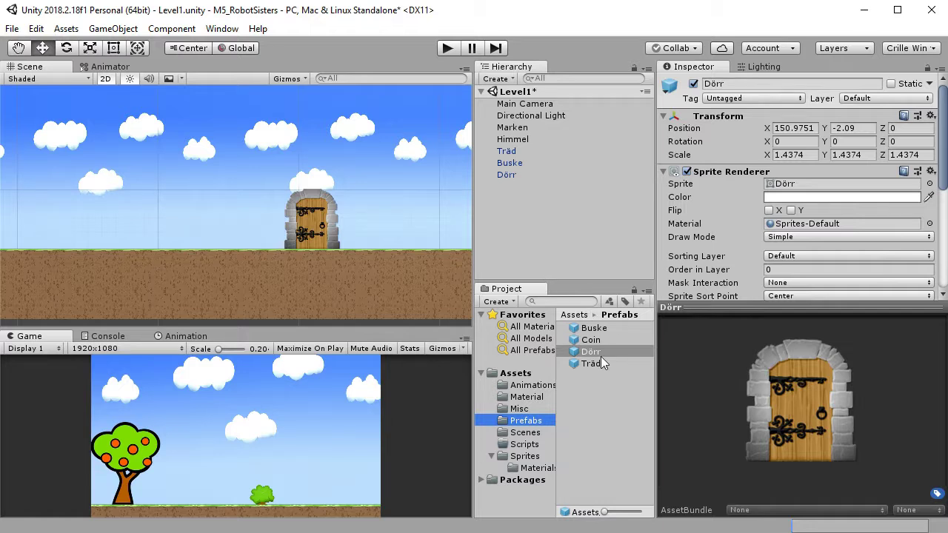
# Place the MurLiten sprite at the start of the level, just right of the bush and above the ground
pyautogui.scroll(-4, 311, 249)
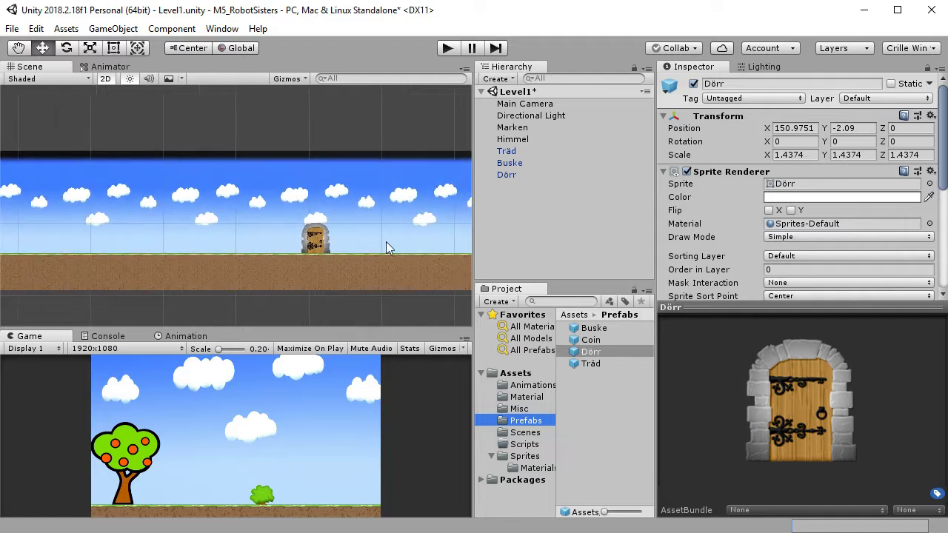
pyautogui.scroll(-4, 291, 249)
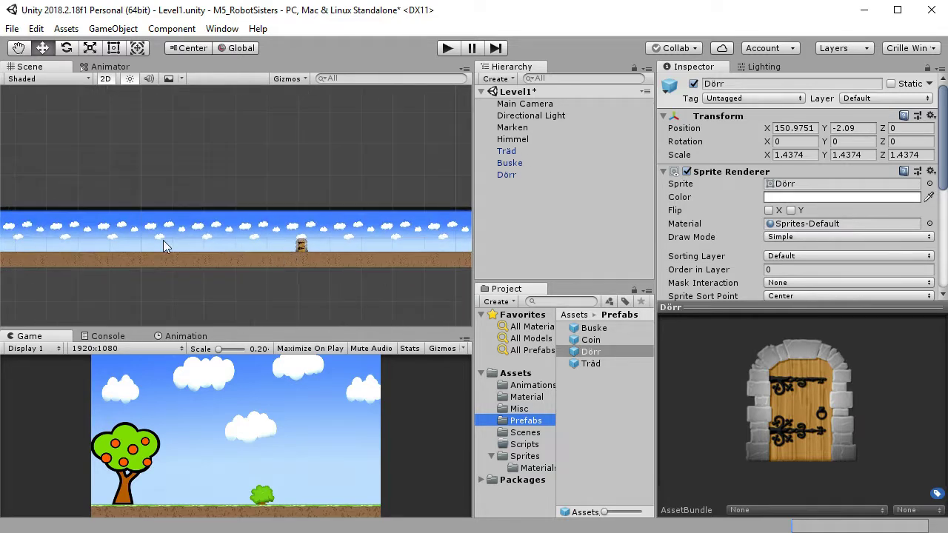
pyautogui.moveTo(163, 240); pyautogui.dragTo(461, 240, button='middle')
pyautogui.scroll(2, 309, 260)
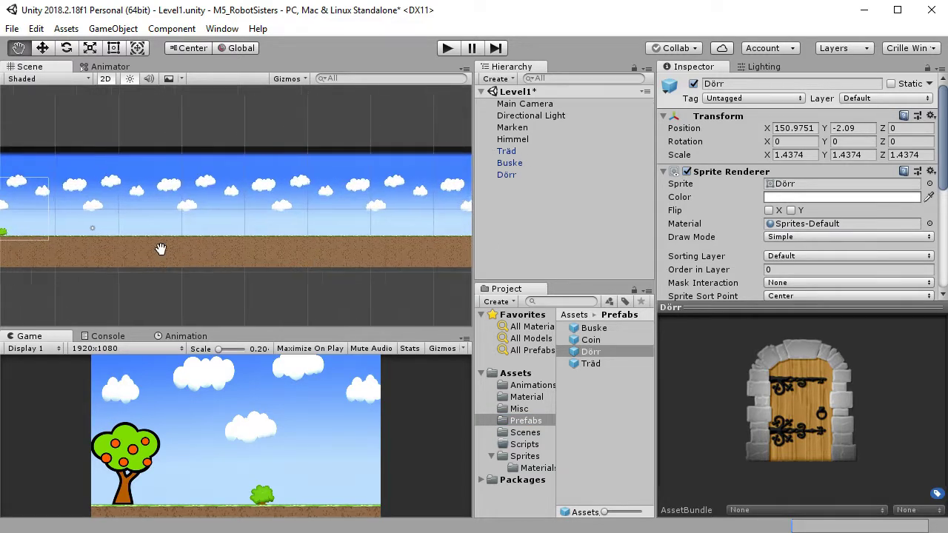
pyautogui.scroll(2, 346, 235)
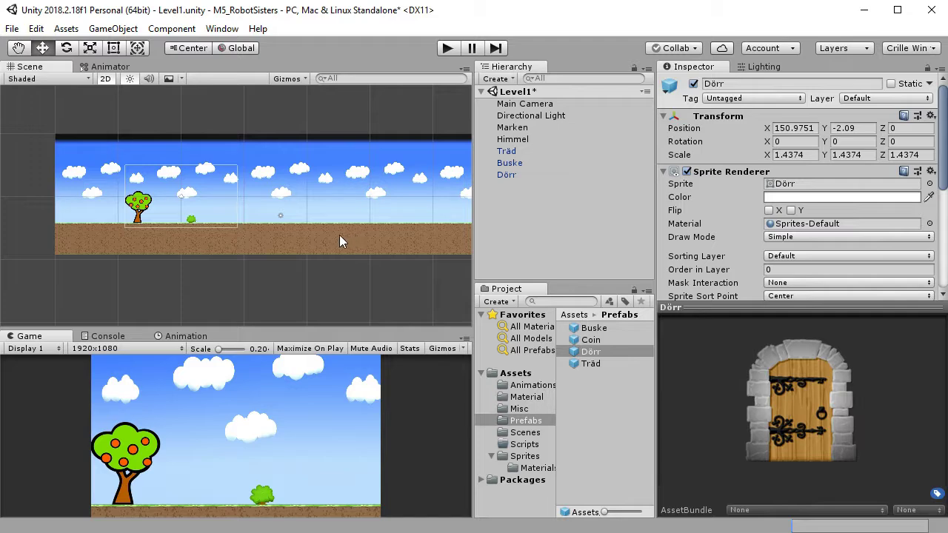
pyautogui.scroll(3, 292, 244)
pyautogui.scroll(-2, 301, 245)
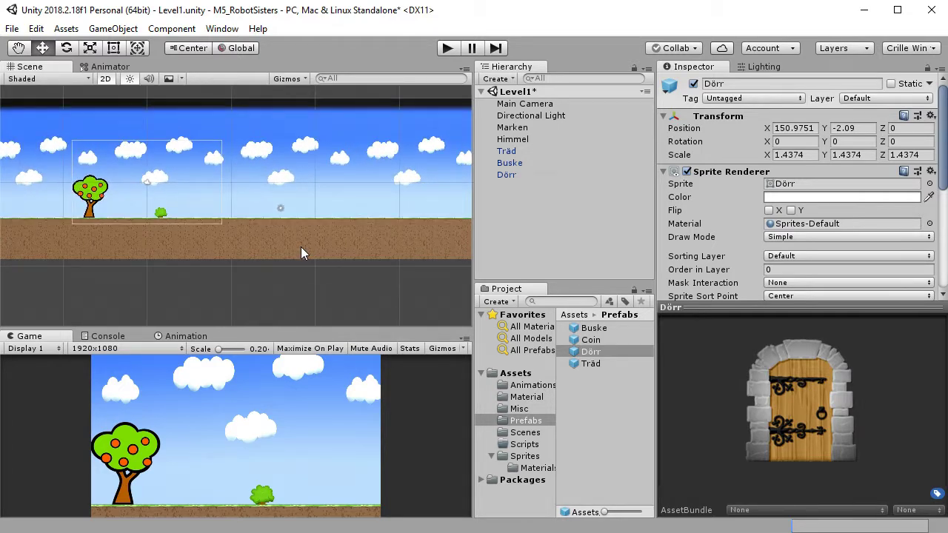
pyautogui.click(532, 457)
pyautogui.scroll(-2, 630, 411)
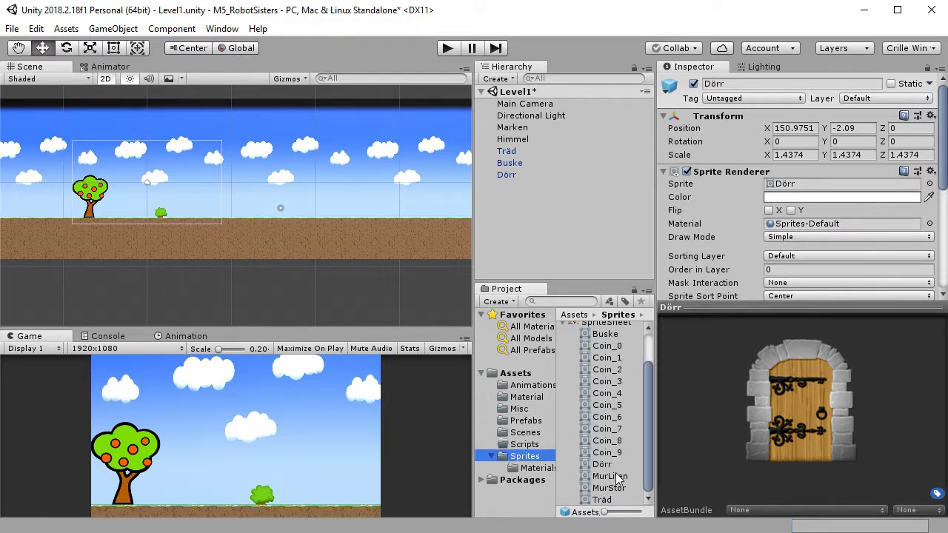
pyautogui.moveTo(617, 478); pyautogui.dragTo(187, 213)
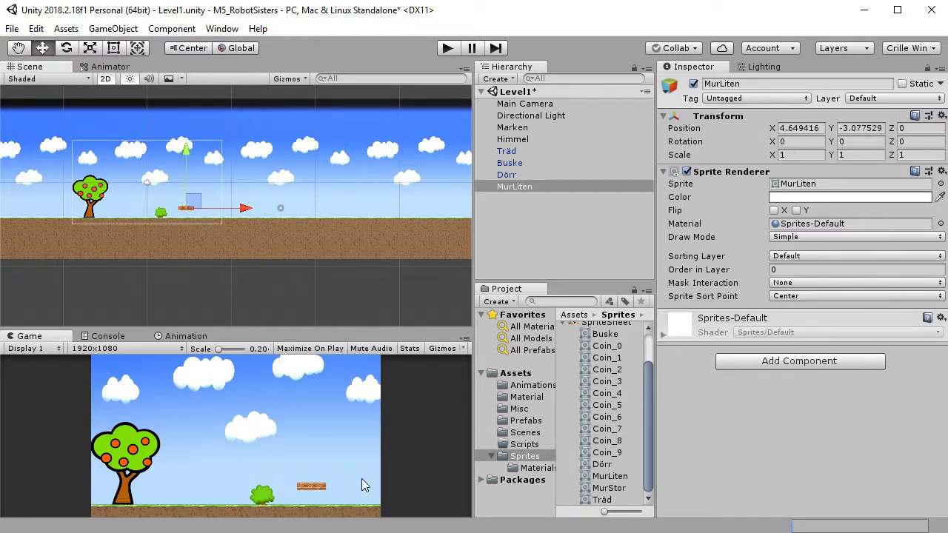
# Move the MurLiten brick platform up and to the right, to about X 5.51, Y -2.47
pyautogui.scroll(8, 198, 191)
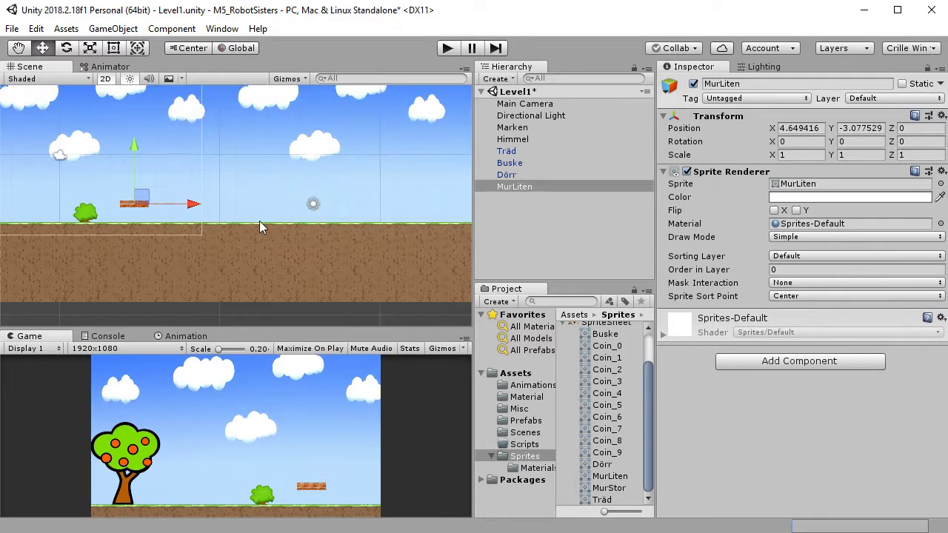
pyautogui.scroll(2, 289, 240)
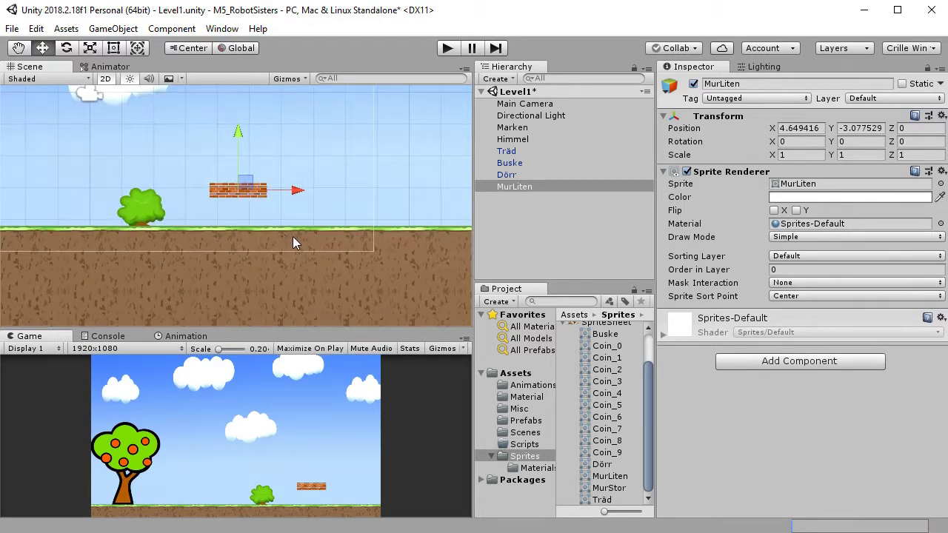
pyautogui.moveTo(250, 183); pyautogui.dragTo(276, 159)
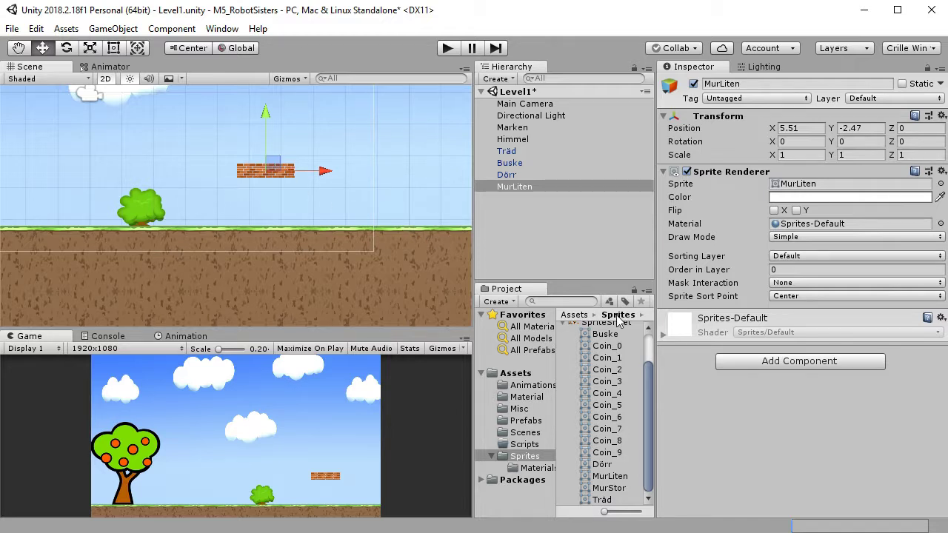
# Add a Box Collider 2D to the MurLiten wall and save the object as a prefab in the Prefabs folder
pyautogui.click(825, 366)
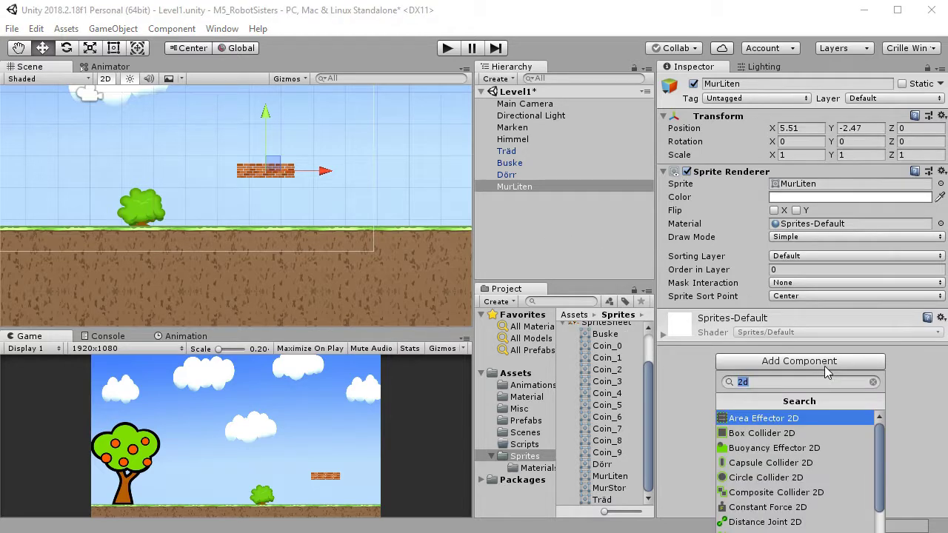
pyautogui.click(781, 431)
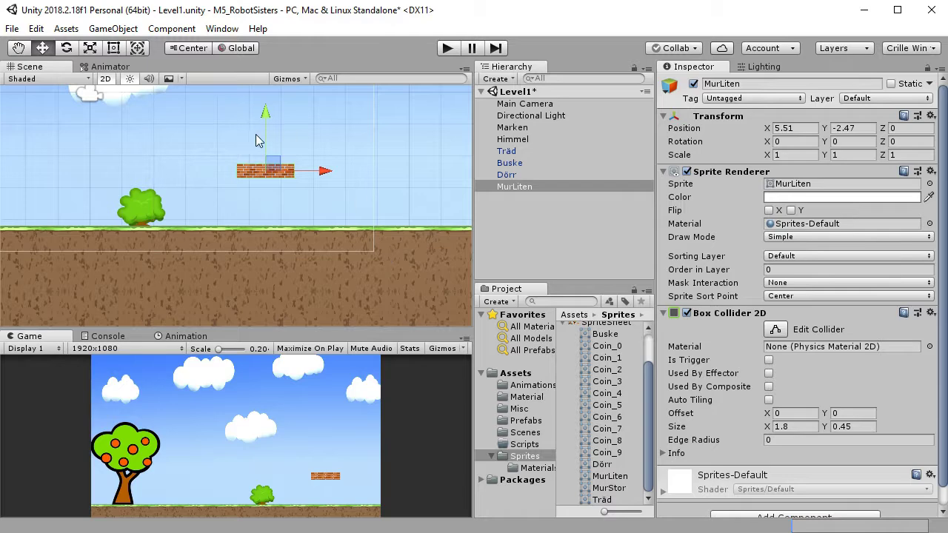
pyautogui.scroll(5, 313, 200)
pyautogui.moveTo(205, 185); pyautogui.dragTo(372, 270, button='middle')
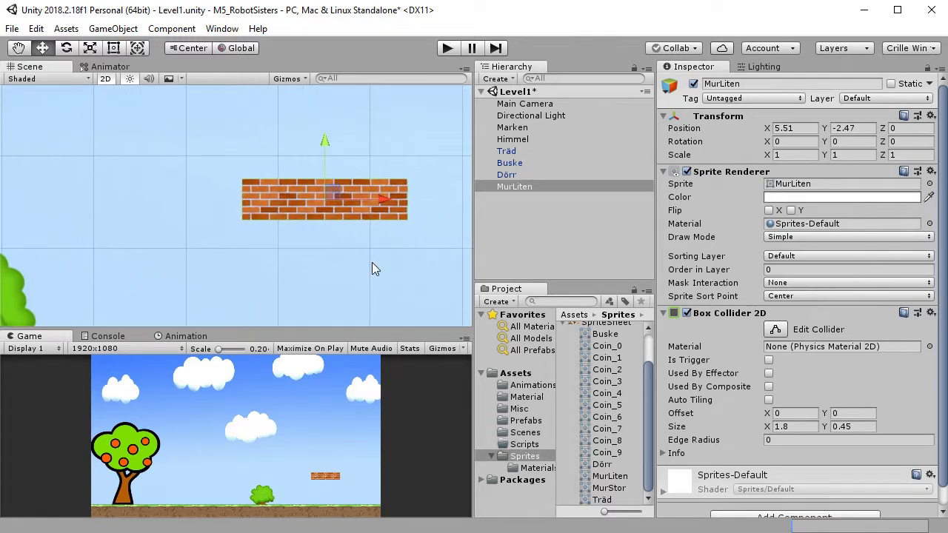
pyautogui.scroll(6, 375, 263)
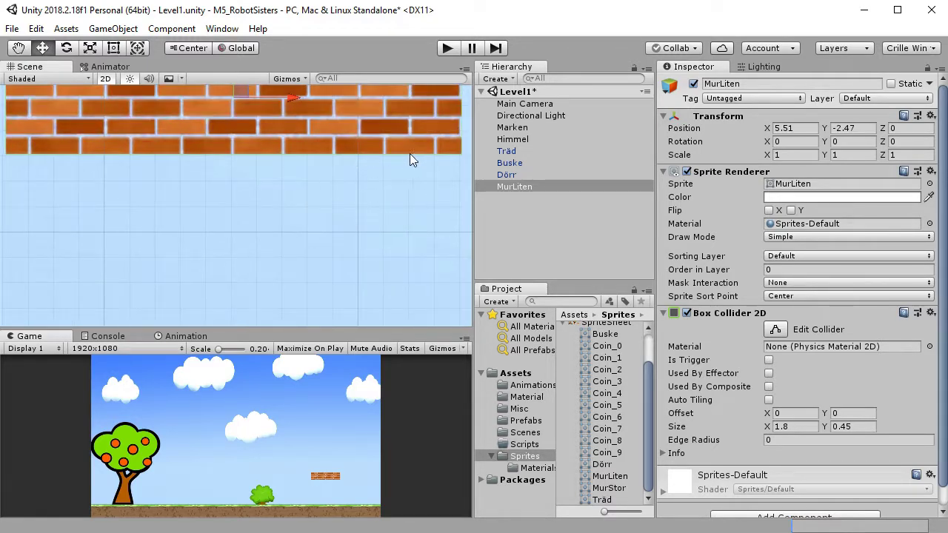
pyautogui.scroll(-10, 308, 199)
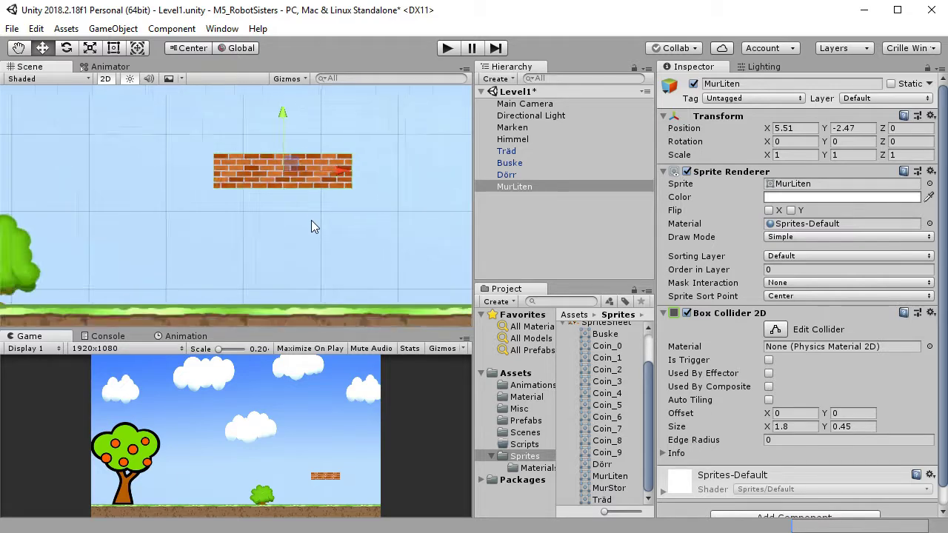
pyautogui.moveTo(336, 246); pyautogui.dragTo(212, 251, button='middle')
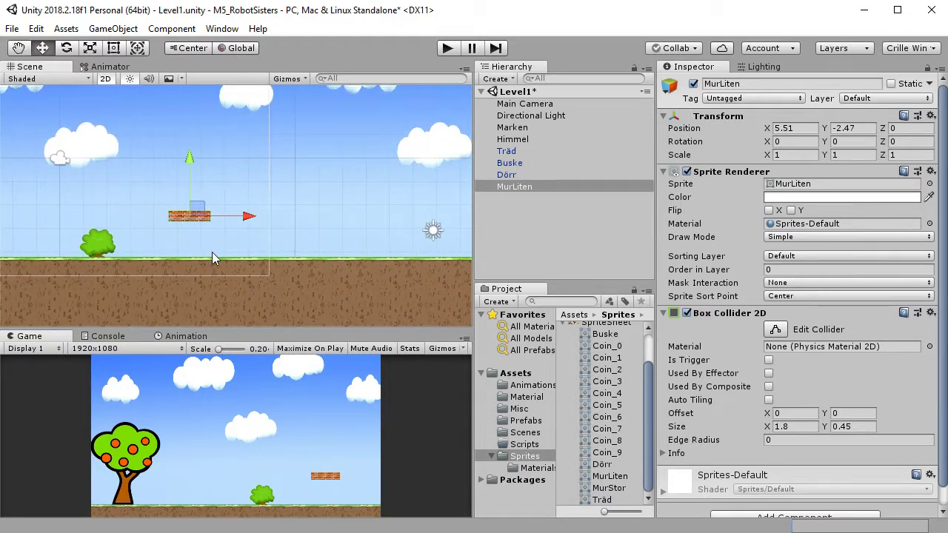
pyautogui.click(534, 422)
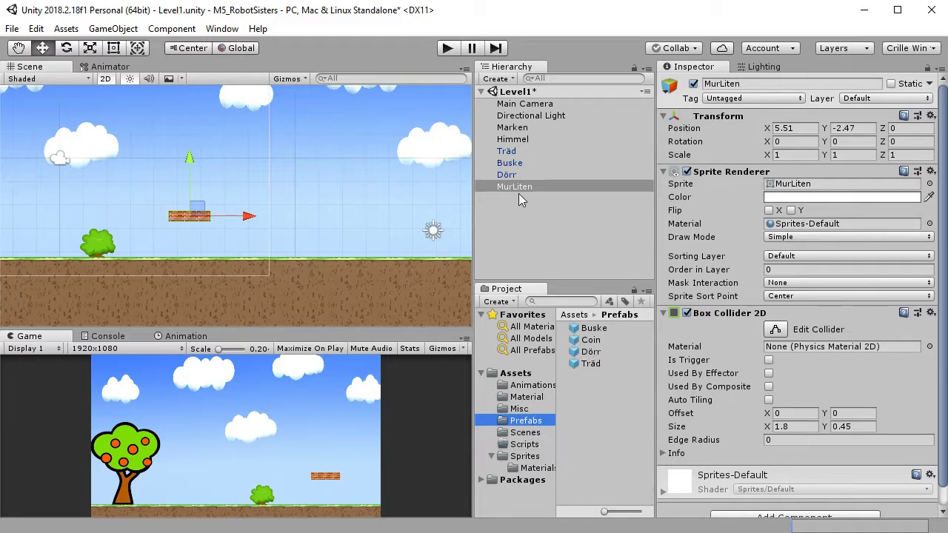
pyautogui.moveTo(519, 188); pyautogui.dragTo(609, 398)
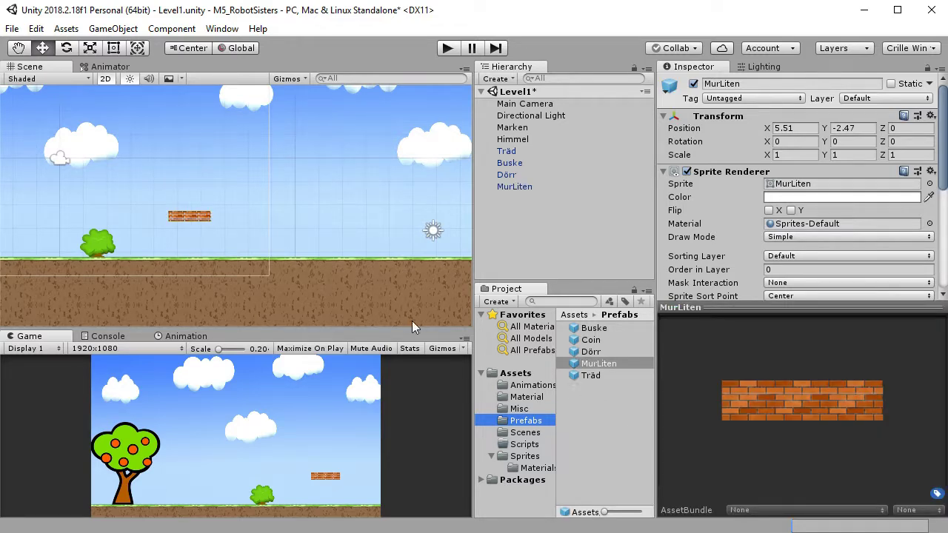
# Place the MurStor sprite in the scene directly beside the MurLiten wall, at about X 10.69, Y -2.49
pyautogui.scroll(-2, 323, 247)
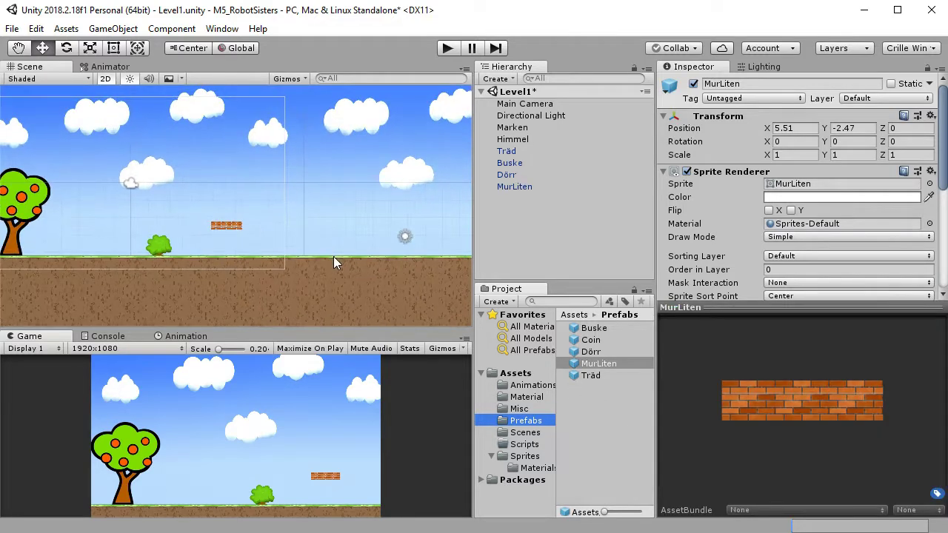
pyautogui.click(518, 459)
pyautogui.scroll(-3, 617, 489)
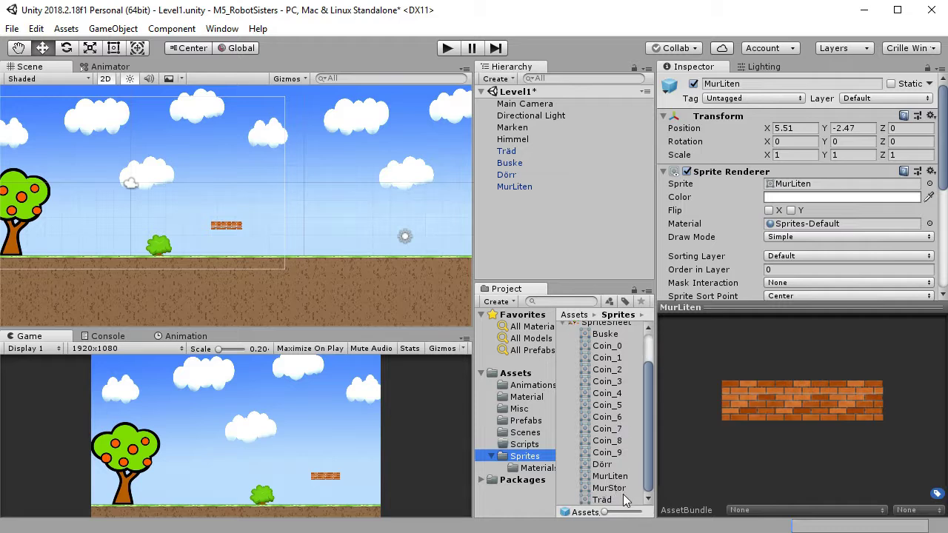
pyautogui.moveTo(609, 488); pyautogui.dragTo(317, 234)
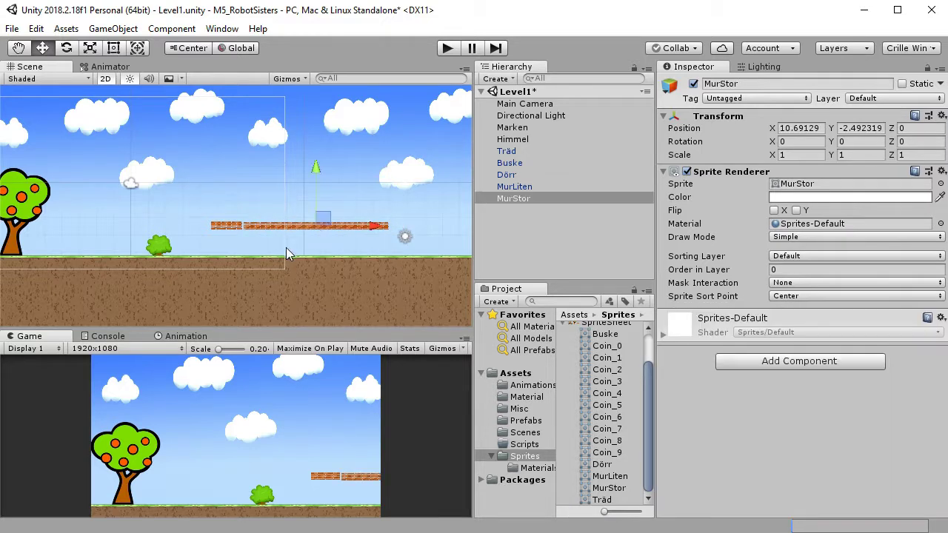
# Lower the MurLiten wall to line up with MurStor and set its Y position to -2.5
pyautogui.scroll(10, 302, 257)
pyautogui.moveTo(282, 206); pyautogui.dragTo(290, 268, button='middle')
pyautogui.click(202, 207)
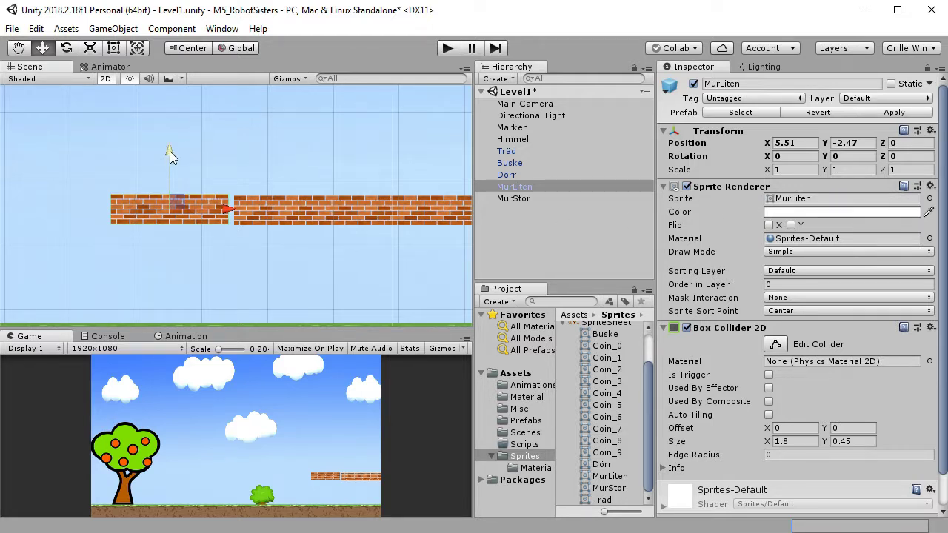
pyautogui.moveTo(170, 151); pyautogui.dragTo(173, 157)
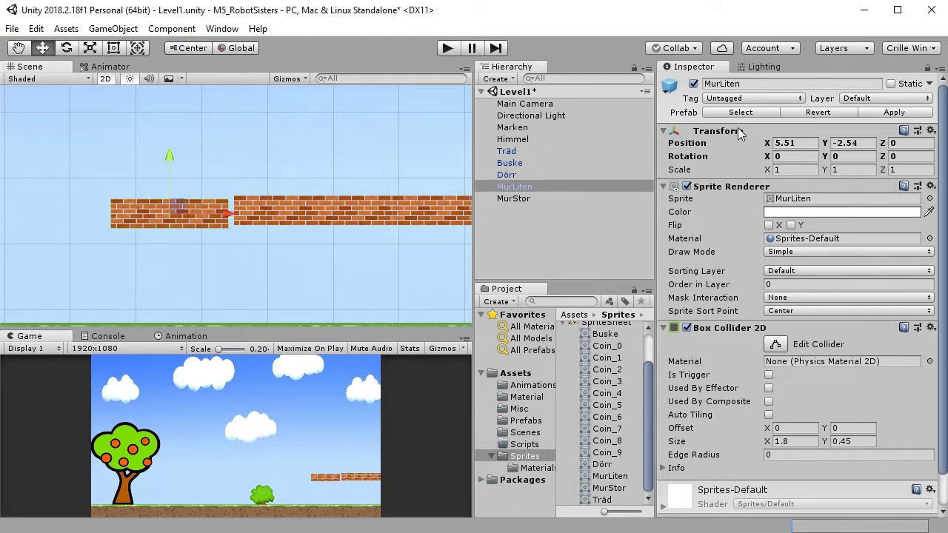
pyautogui.click(873, 144)
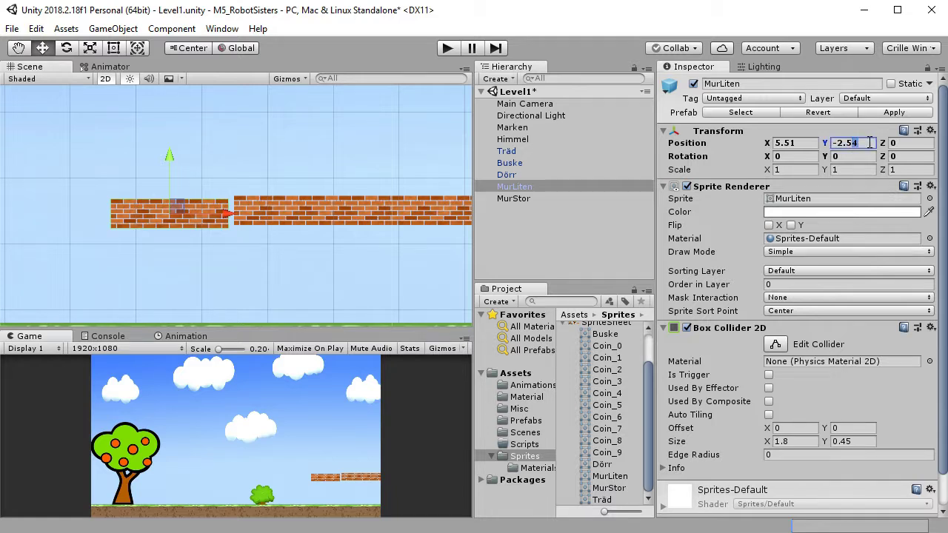
pyautogui.write('-2.5')
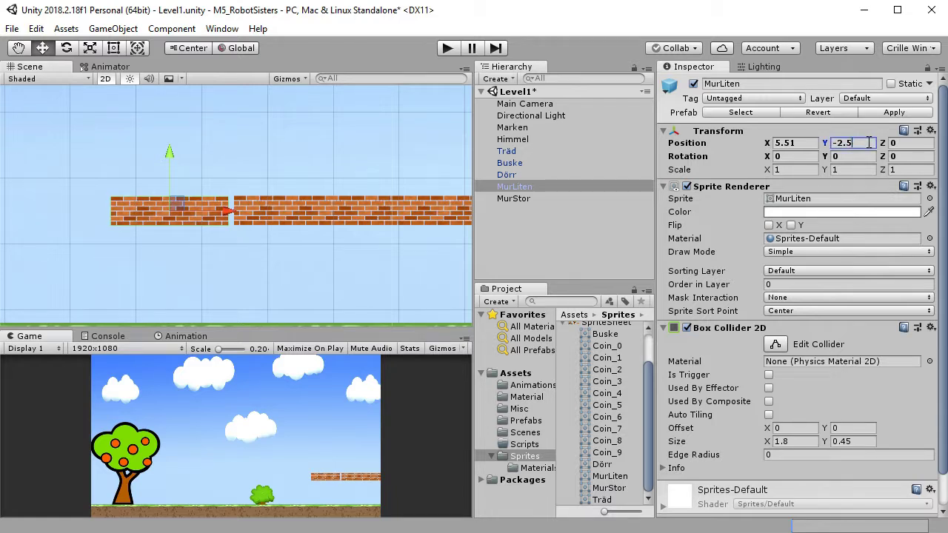
# Set the MurStor wall's Y position to -2.5 to match the small wall
pyautogui.click(425, 215)
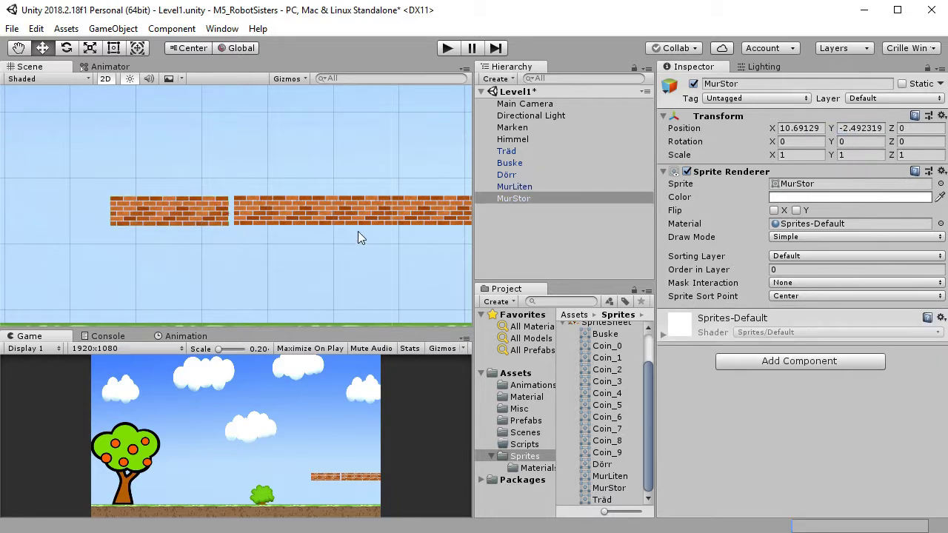
pyautogui.scroll(-1, 358, 237)
pyautogui.click(861, 130)
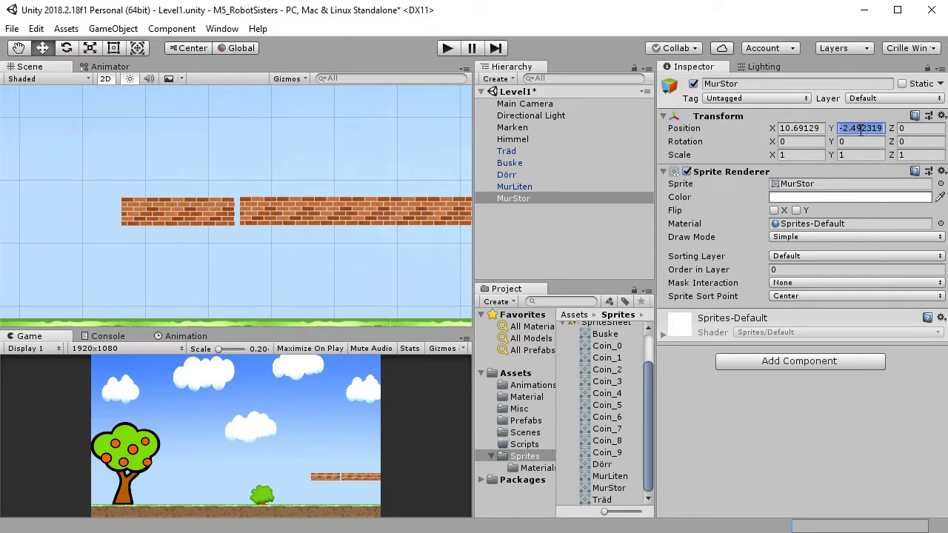
pyautogui.write('-2.5')
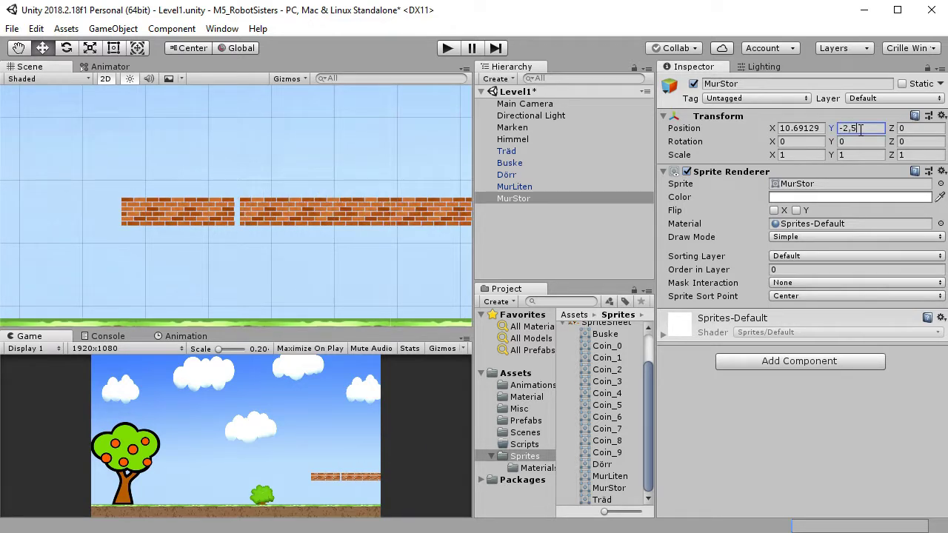
pyautogui.press('Tab')
# Move the MurStor wall farther along the level to X 21.7 and raise it slightly to Y -2.33
pyautogui.scroll(-5, 256, 249)
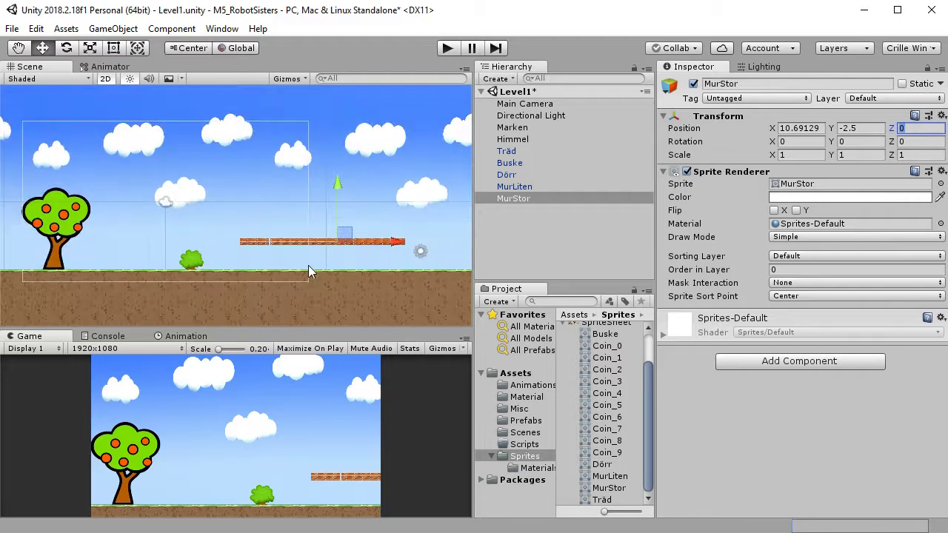
pyautogui.moveTo(371, 258); pyautogui.dragTo(249, 236, button='middle')
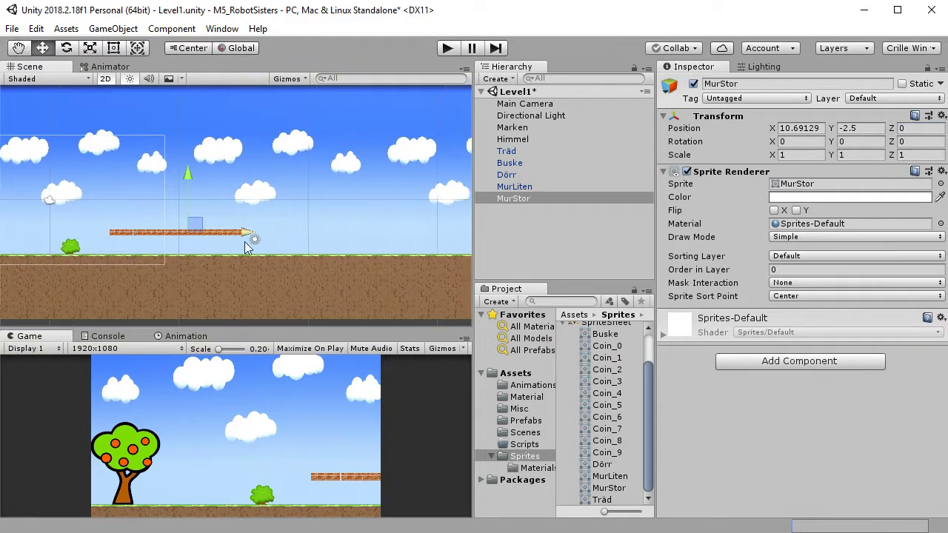
pyautogui.moveTo(248, 236); pyautogui.dragTo(388, 226)
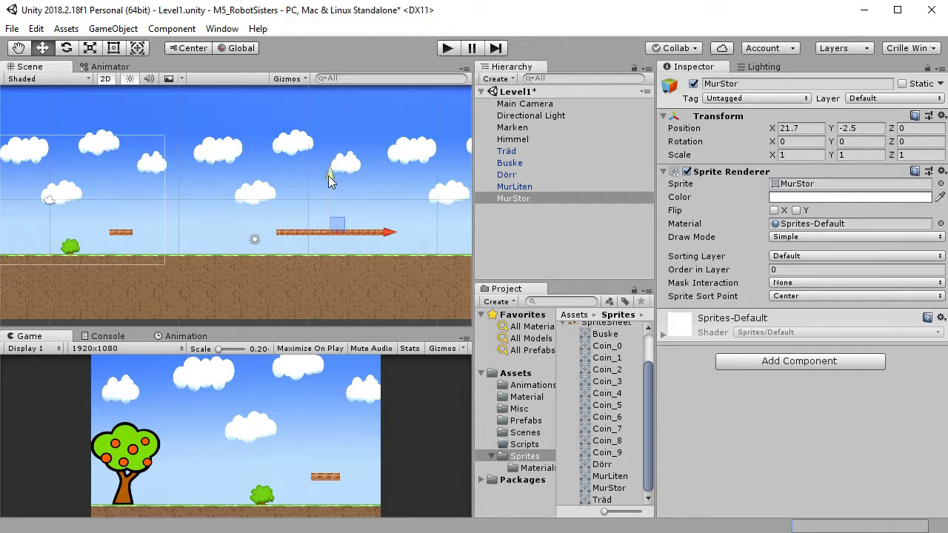
pyautogui.moveTo(330, 176); pyautogui.dragTo(330, 175)
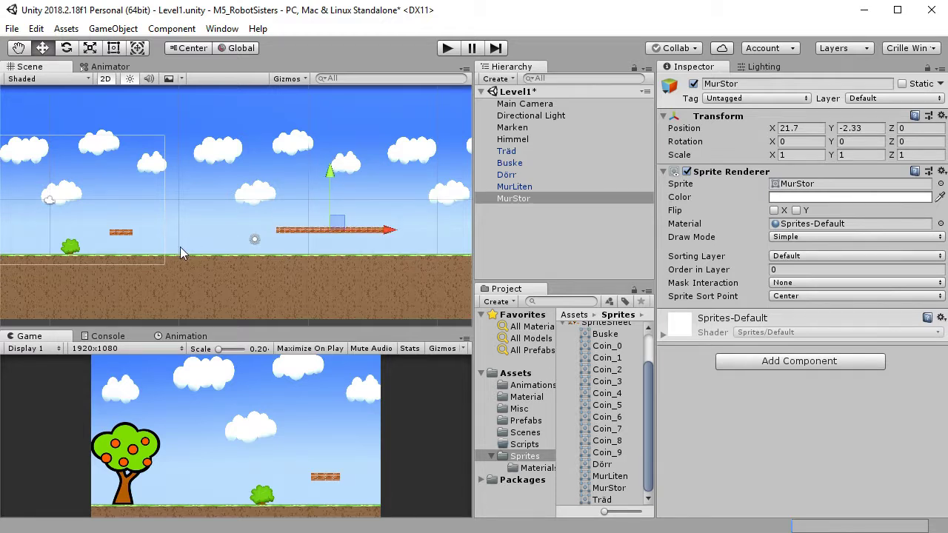
# Raise the MurLiten wall and set its Y position to -2.2
pyautogui.click(126, 232)
pyautogui.moveTo(121, 178); pyautogui.dragTo(122, 172)
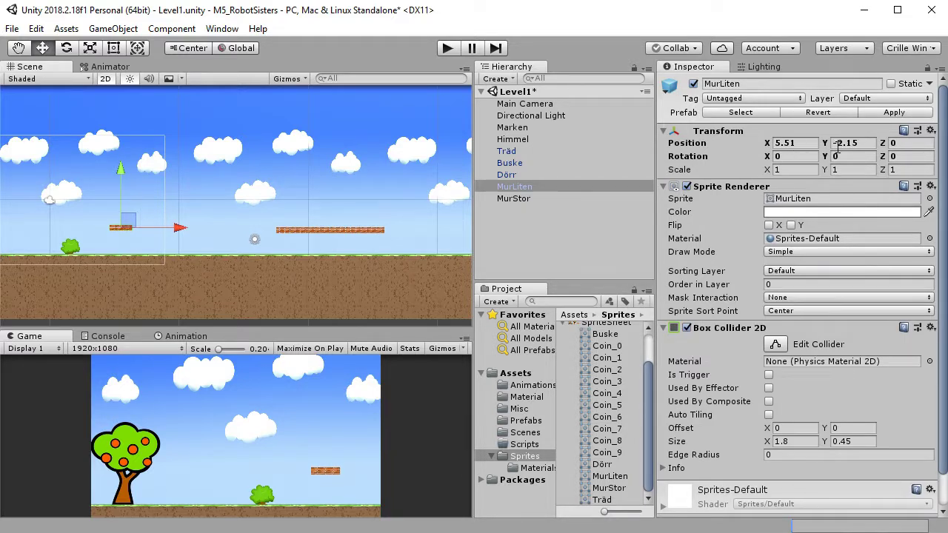
pyautogui.click(848, 143)
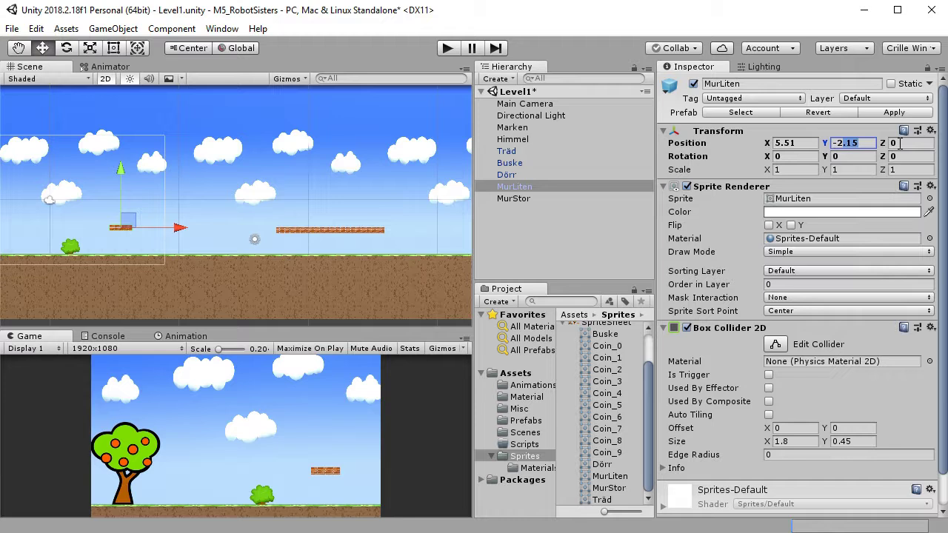
pyautogui.write('-2.2')
pyautogui.click(899, 143)
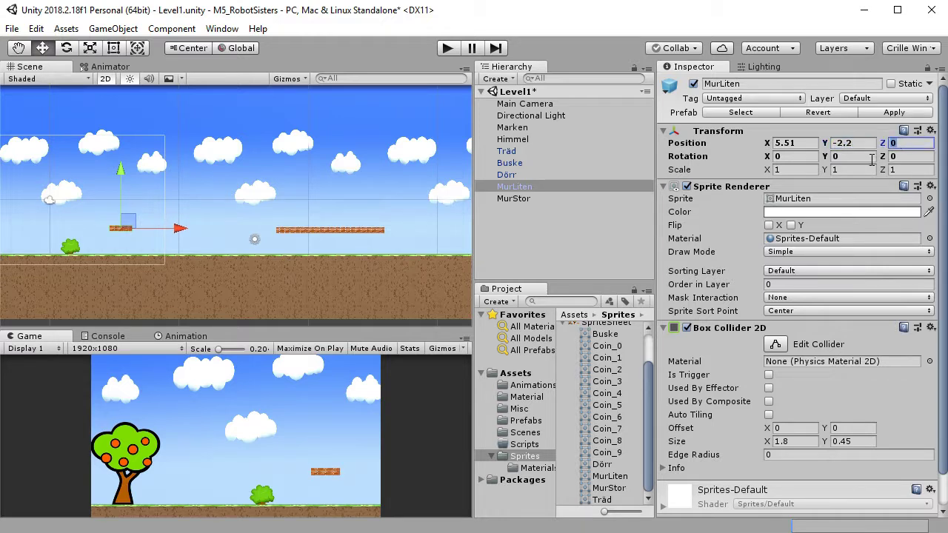
# Set the MurStor wall's Y position to -2.2 so it is level with MurLiten
pyautogui.click(344, 227)
pyautogui.click(877, 127)
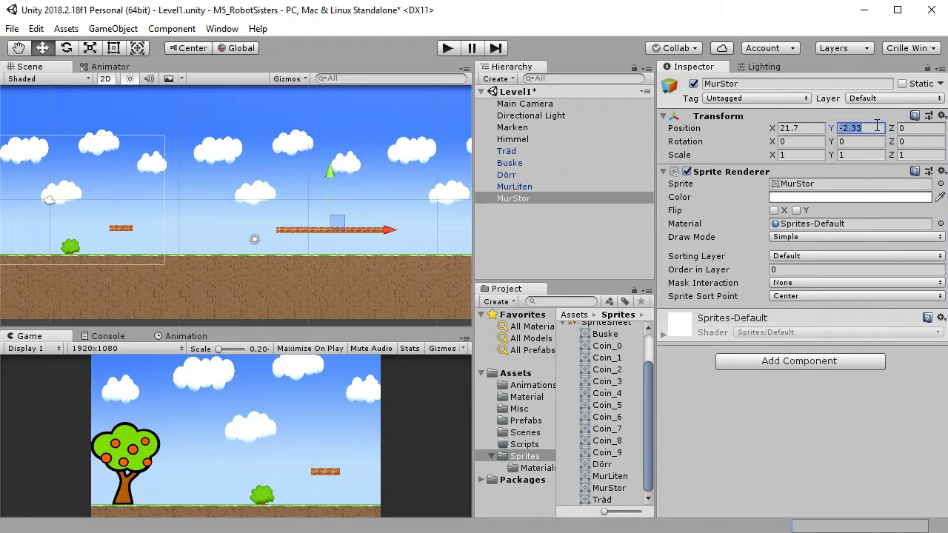
pyautogui.write('-2.2')
pyautogui.press('Tab')
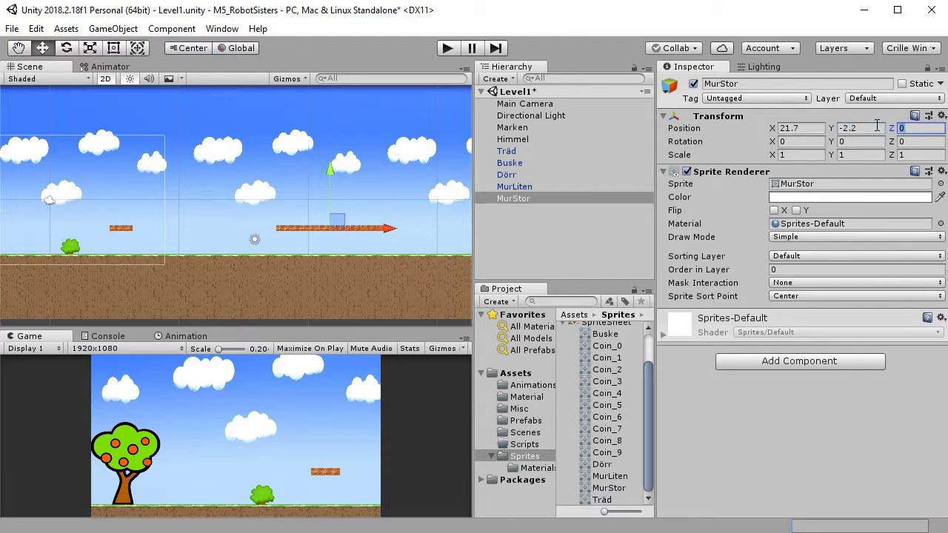
pyautogui.scroll(-1, 265, 269)
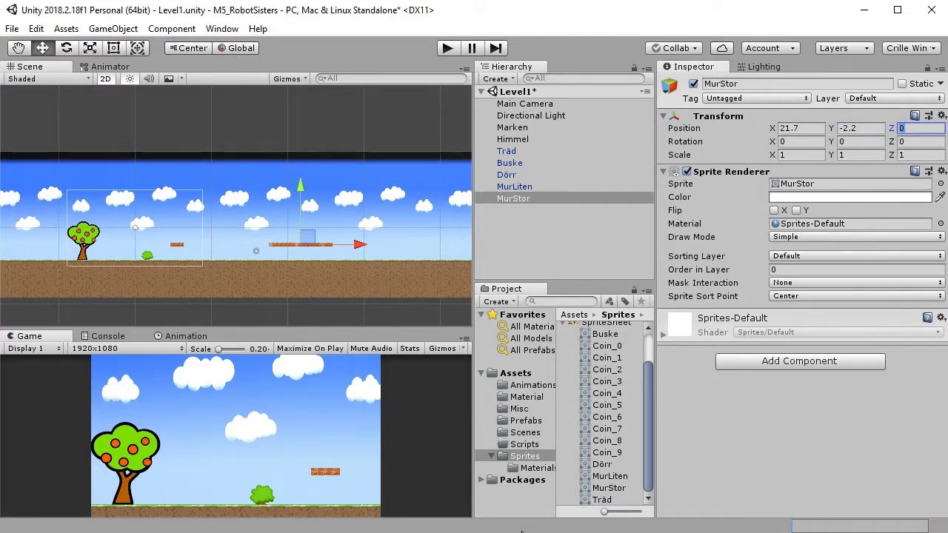
# Add a Box Collider 2D to the MurStor wall and save the object as a prefab in the Prefabs folder
pyautogui.click(528, 421)
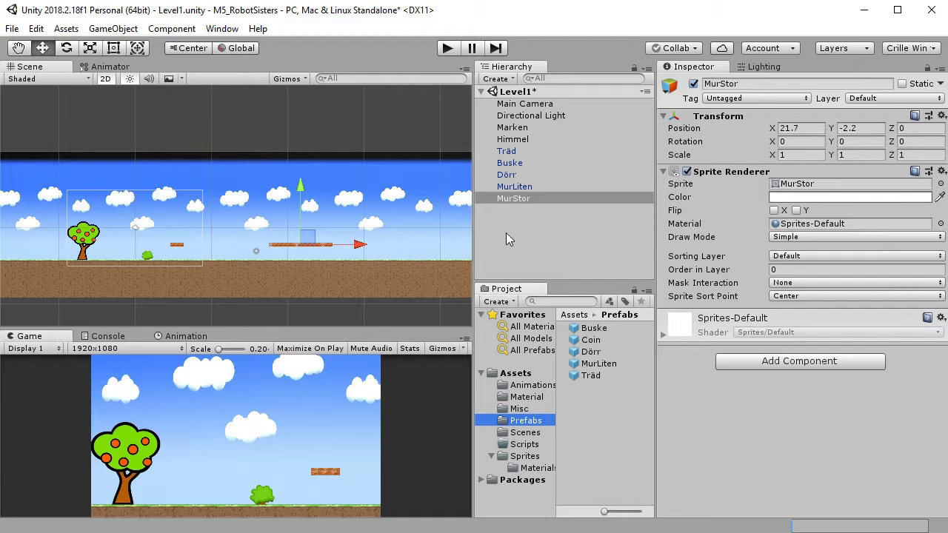
pyautogui.click(841, 363)
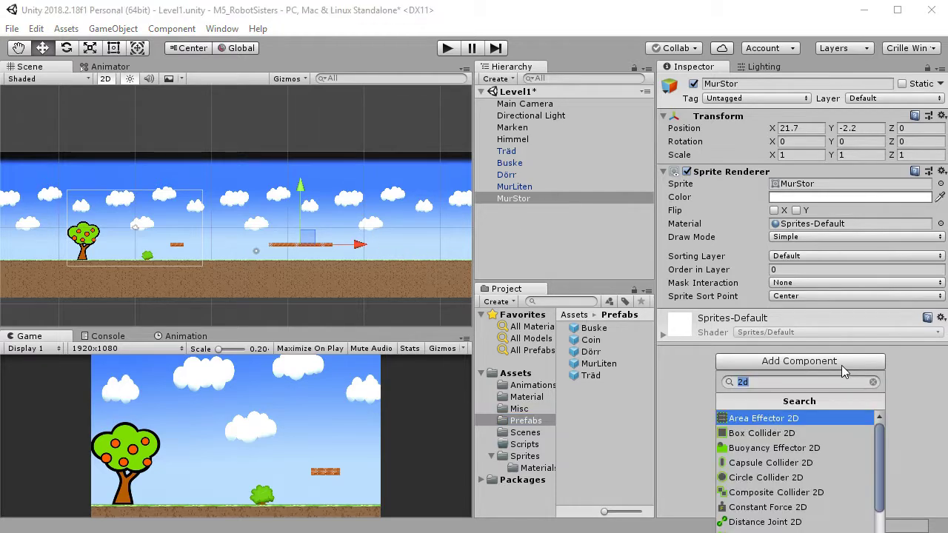
pyautogui.click(813, 433)
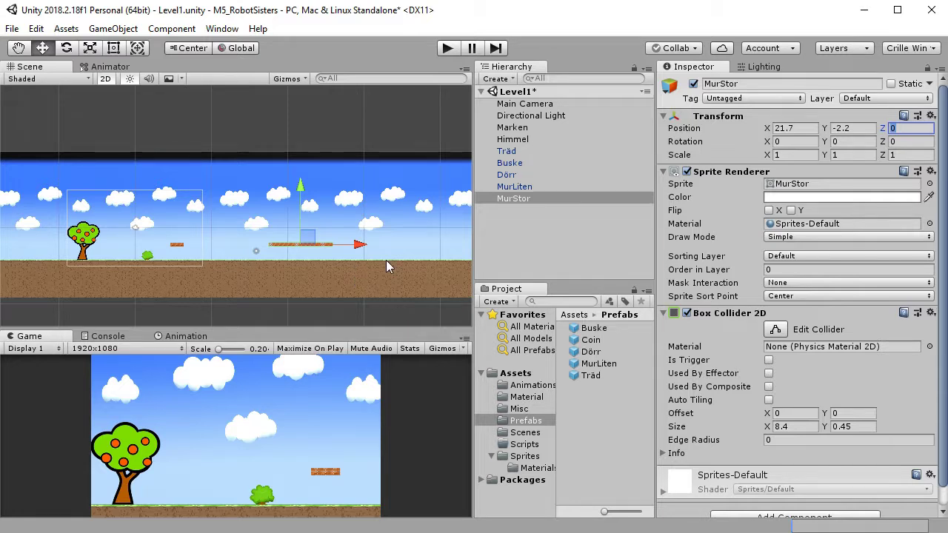
pyautogui.moveTo(521, 200); pyautogui.dragTo(626, 430)
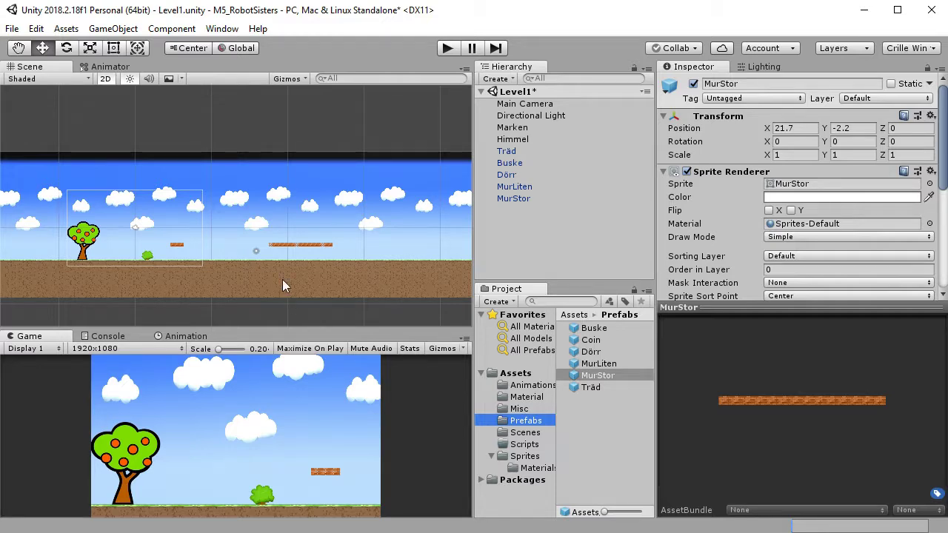
pyautogui.scroll(4, 297, 273)
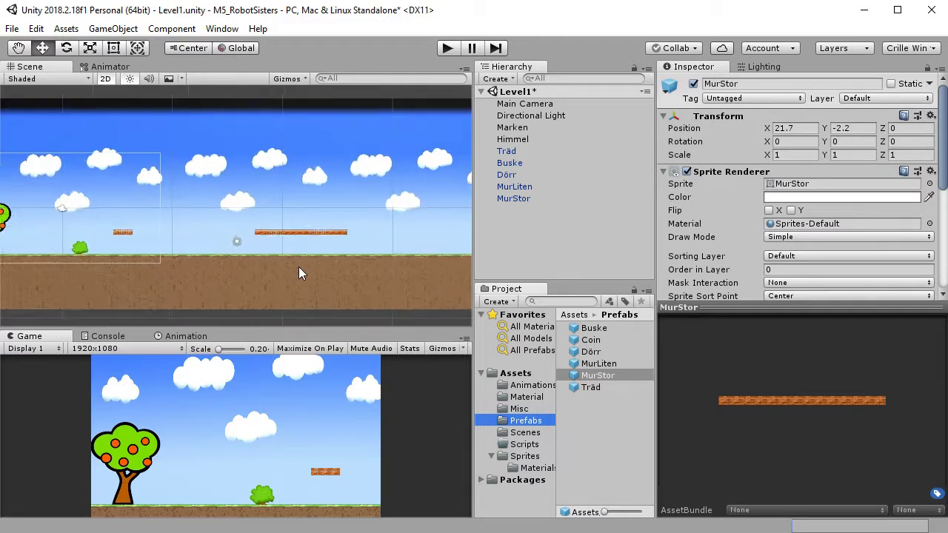
pyautogui.scroll(-1, 295, 279)
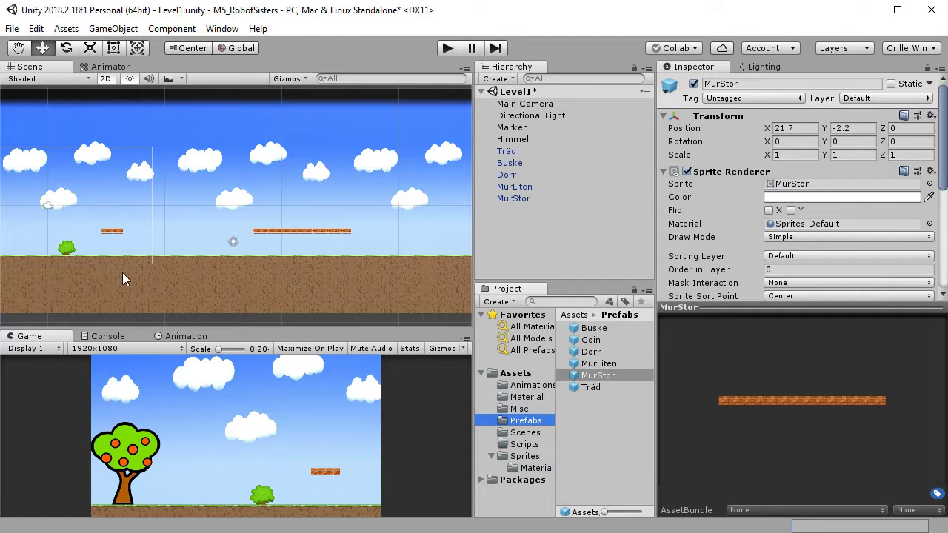
pyautogui.moveTo(126, 272); pyautogui.dragTo(247, 275, button='middle')
pyautogui.scroll(3, 260, 261)
pyautogui.scroll(2, 261, 261)
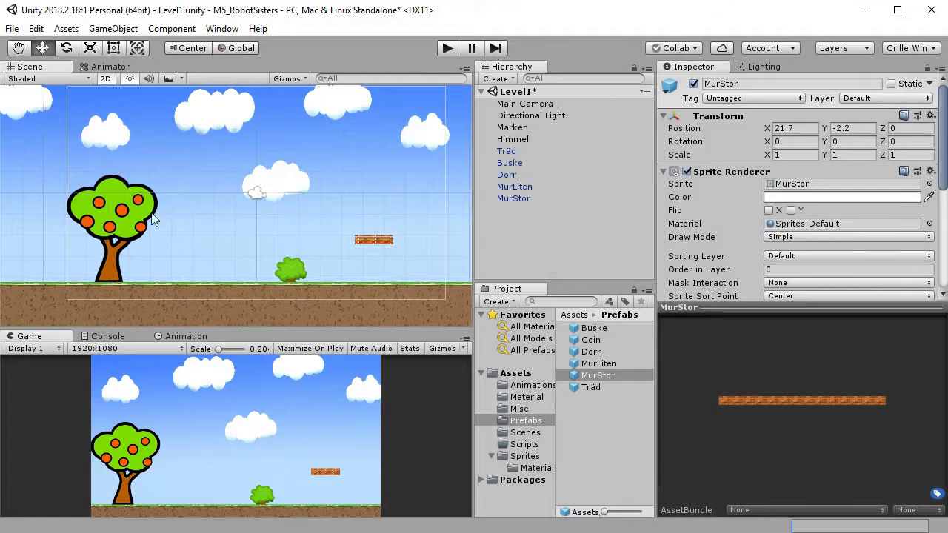
# Import all contents of the RobotGuy.unitypackage custom package from the Mina UnityAssets folder into the project
pyautogui.click(67, 31)
pyautogui.moveTo(191, 198)
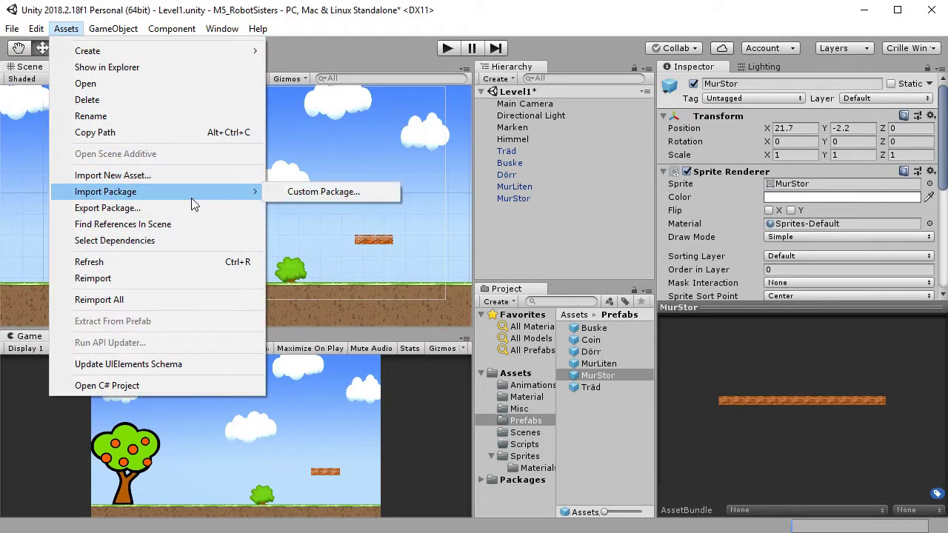
pyautogui.click(369, 197)
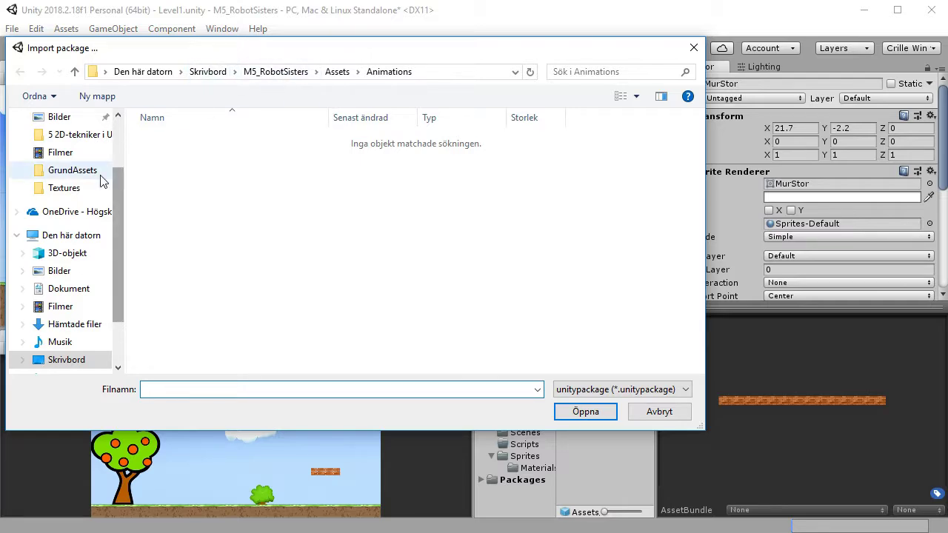
pyautogui.click(86, 138)
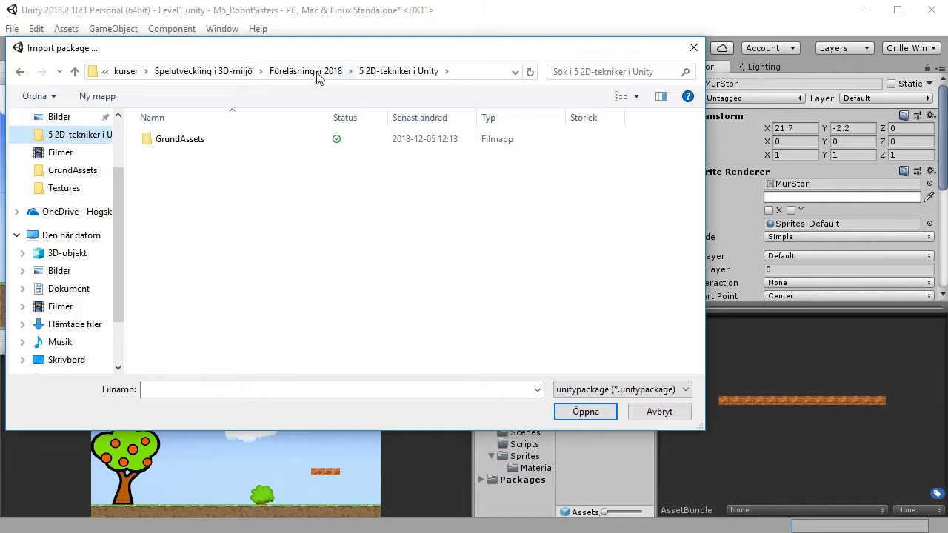
pyautogui.click(219, 74)
pyautogui.doubleClick(199, 217)
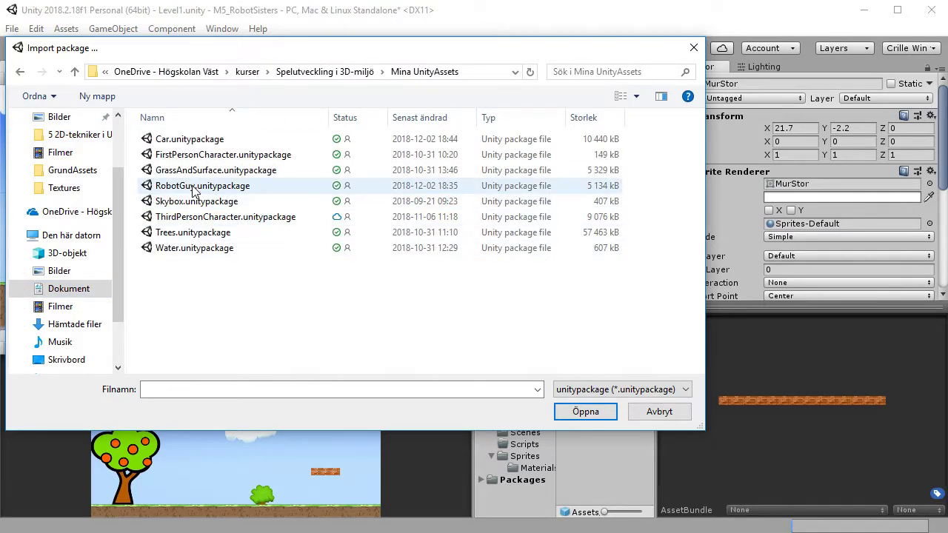
pyautogui.click(194, 187)
pyautogui.click(594, 416)
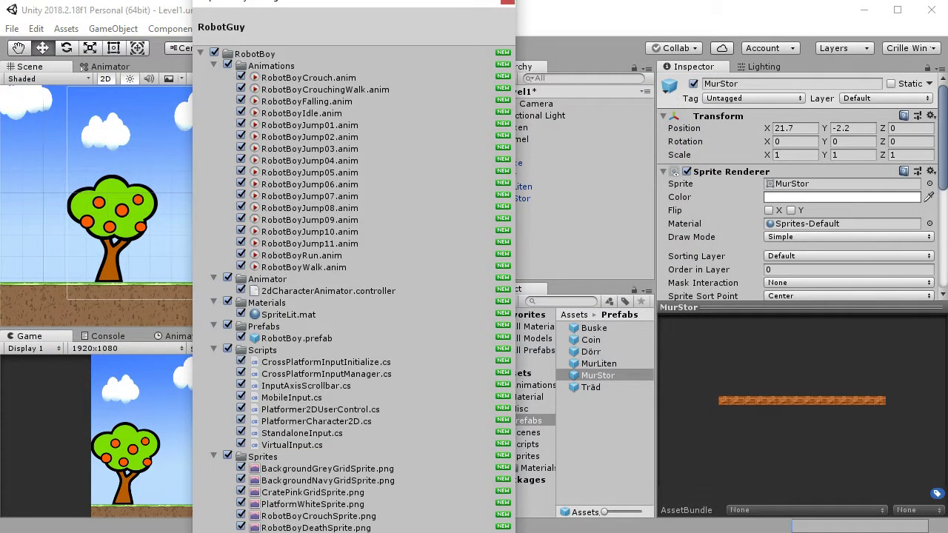
pyautogui.press('Return')
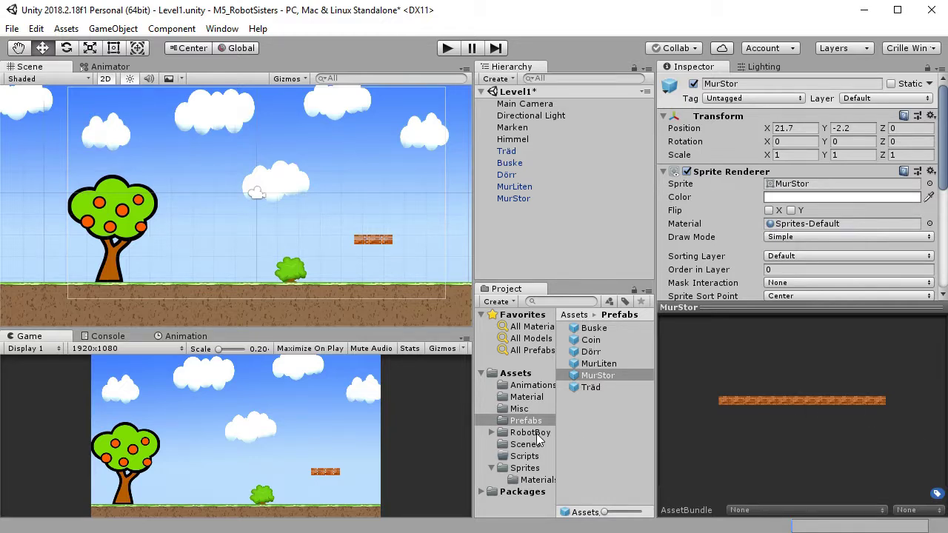
# Place the RobotBoy prefab from the RobotBoy Prefabs folder in the scene between the tree and the bush
pyautogui.click(529, 434)
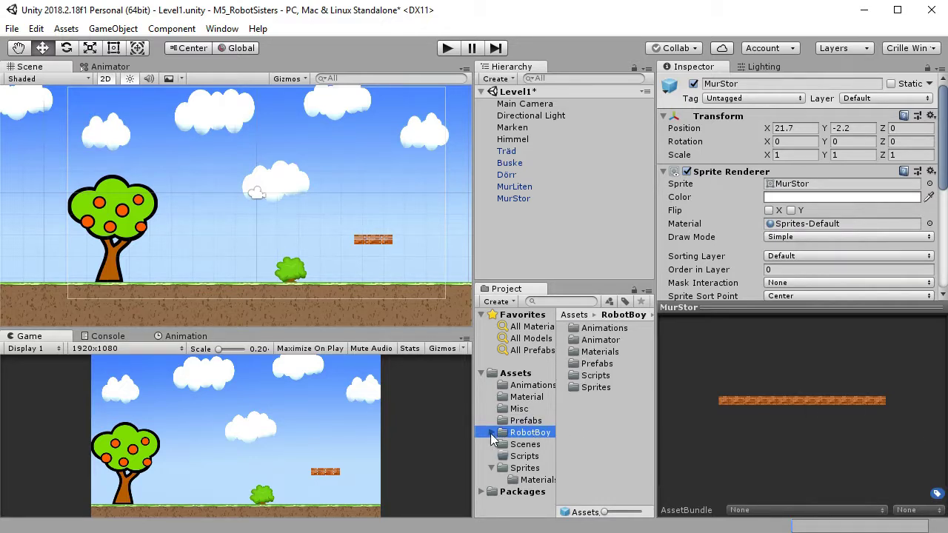
pyautogui.click(492, 434)
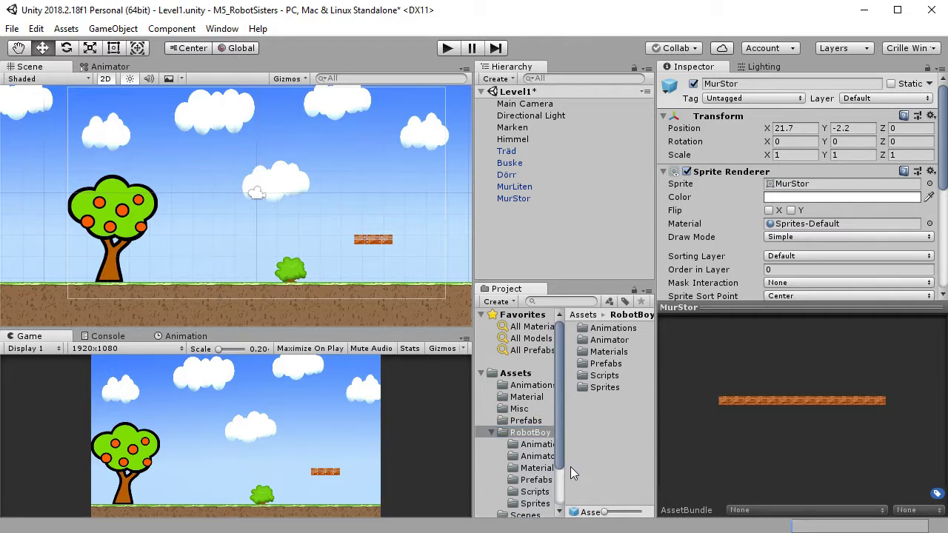
pyautogui.click(545, 481)
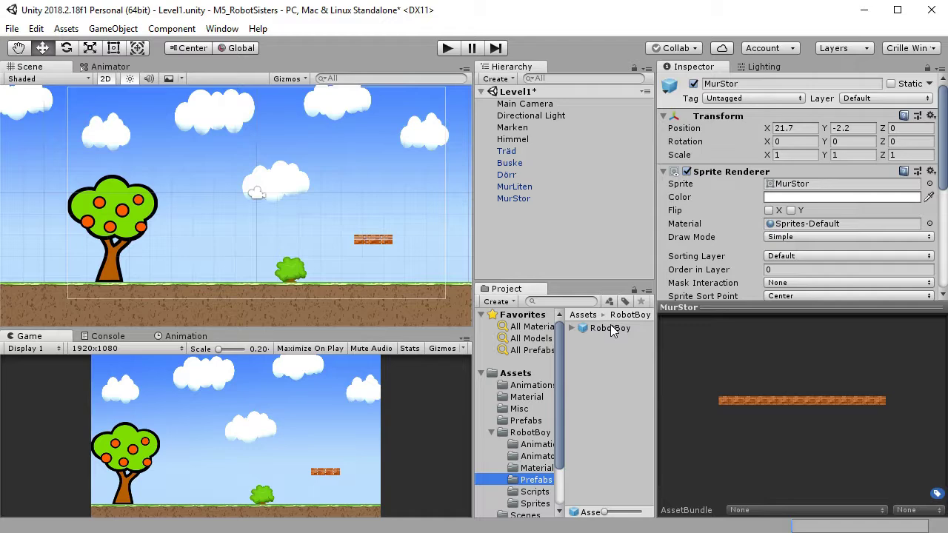
pyautogui.moveTo(610, 328); pyautogui.dragTo(178, 263)
pyautogui.scroll(6, 212, 288)
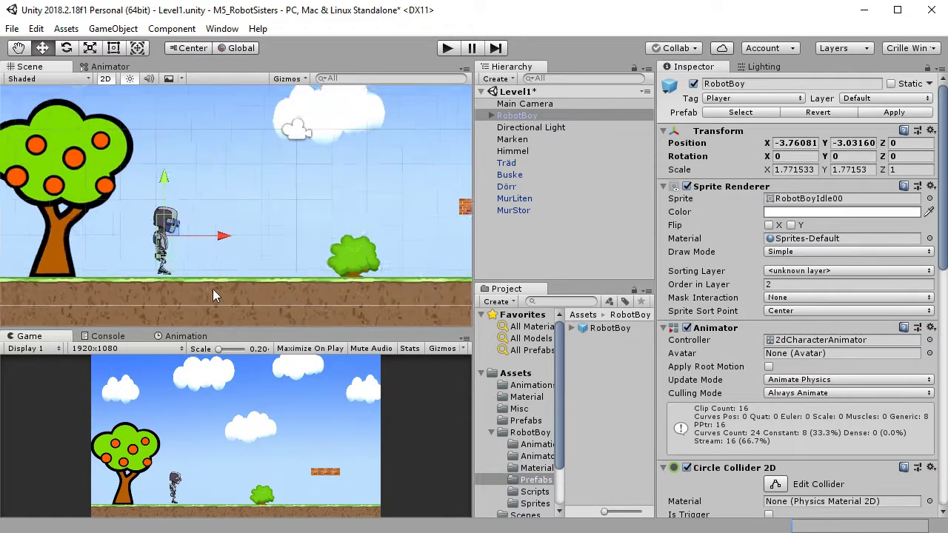
# Lower RobotBoy closer to the grass surface, to about Y -3.098
pyautogui.scroll(3, 170, 251)
pyautogui.moveTo(173, 205); pyautogui.dragTo(298, 246, button='middle')
pyautogui.moveTo(212, 101); pyautogui.dragTo(214, 105)
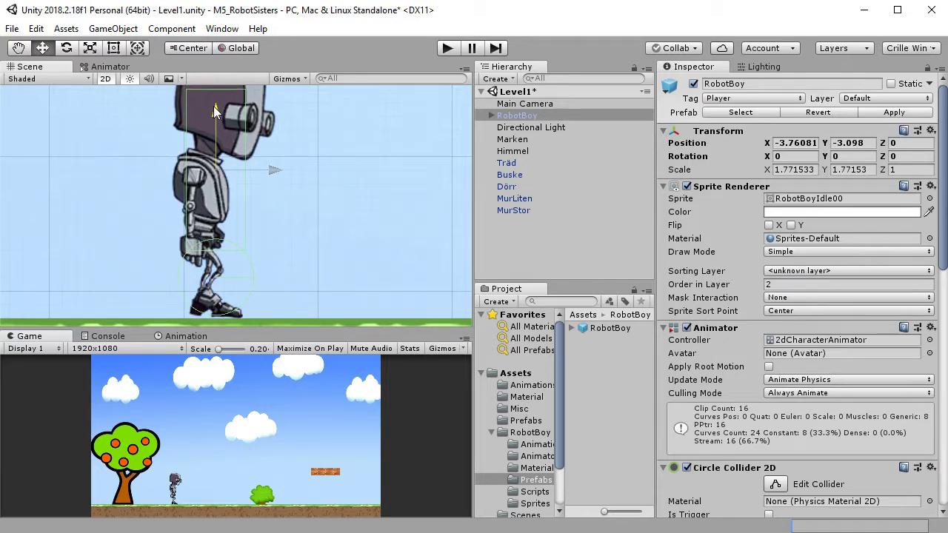
pyautogui.scroll(-6, 274, 175)
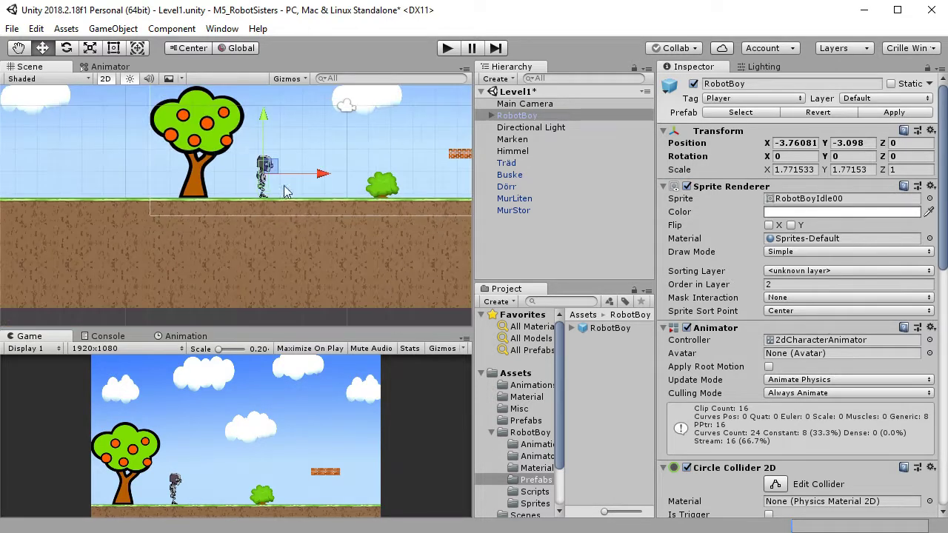
pyautogui.moveTo(287, 191); pyautogui.dragTo(186, 210, button='middle')
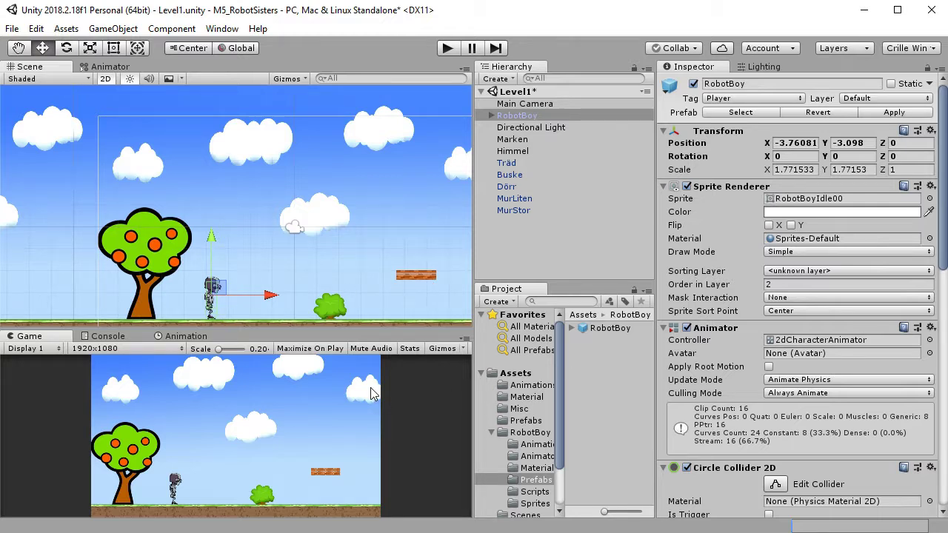
# Enable Maximize On Play and play-test the level, running RobotBoy back and forth and jumping onto the brick wall, and stop the game
pyautogui.click(328, 354)
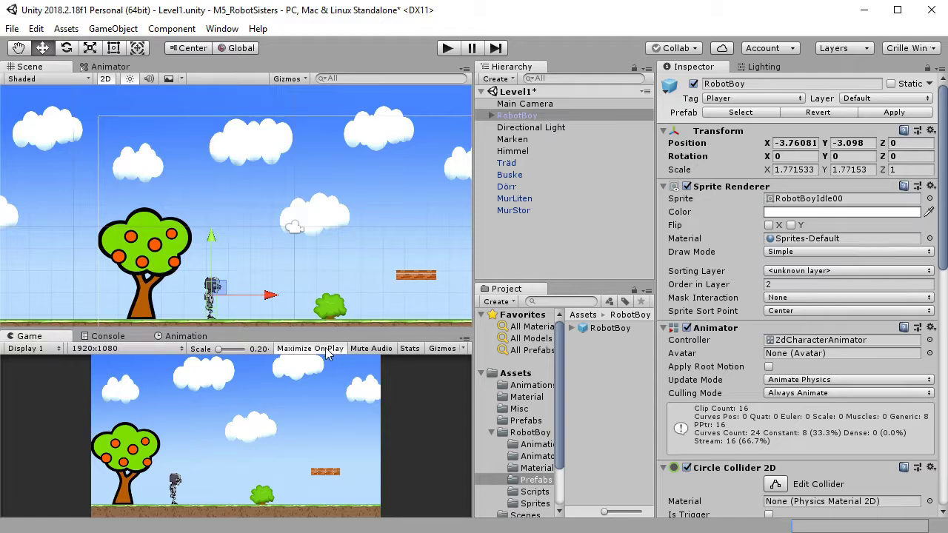
pyautogui.click(449, 52)
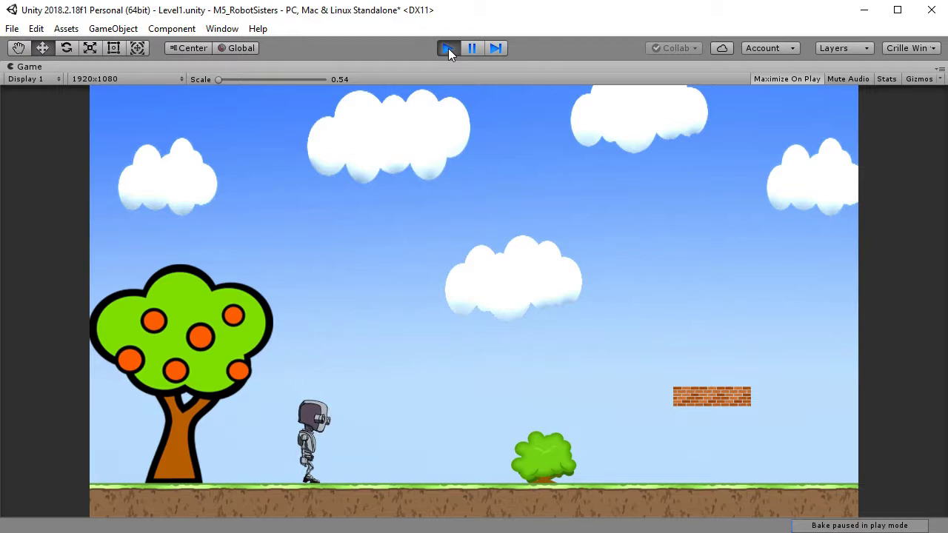
pyautogui.press('Right')
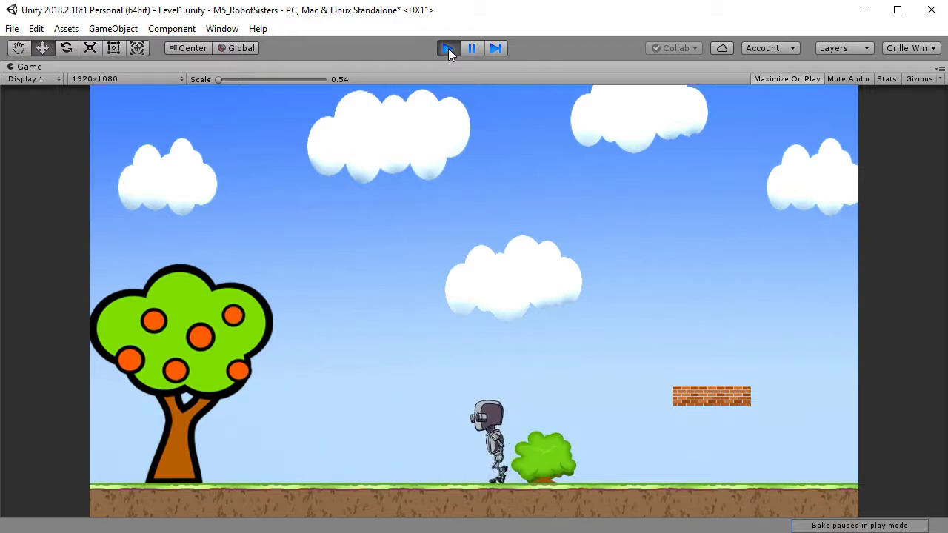
pyautogui.press('Left')
pyautogui.press('Right')
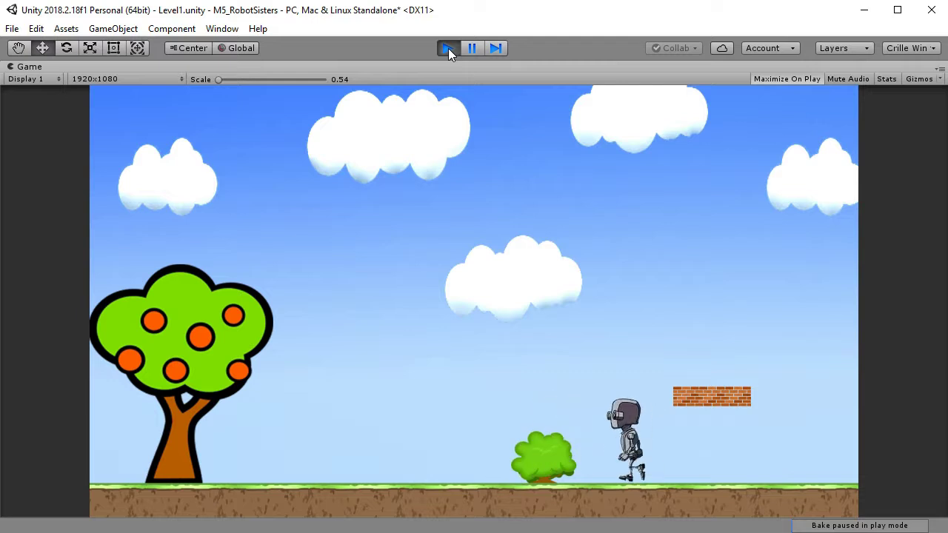
pyautogui.press('Left')
pyautogui.press('space')
pyautogui.press('Left')
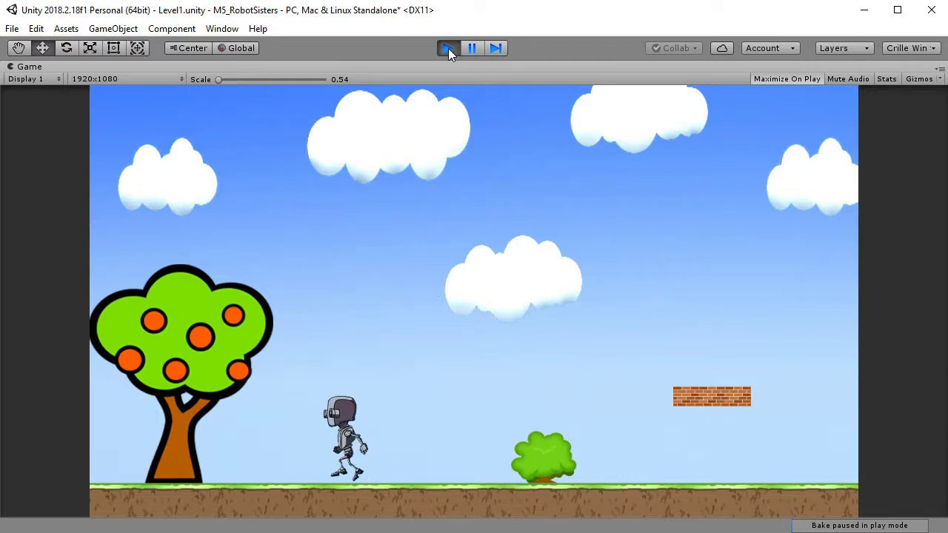
pyautogui.press('Right')
pyautogui.press('space')
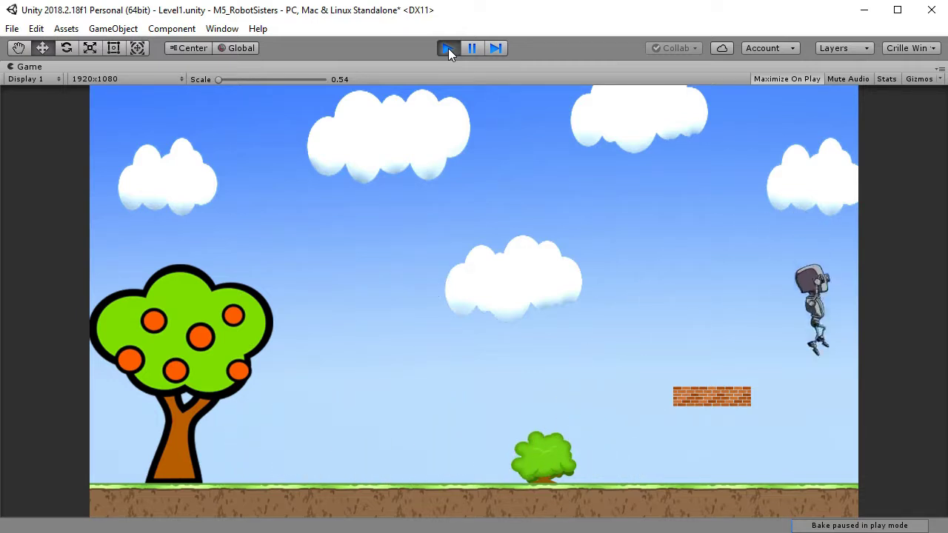
pyautogui.press('Left')
pyautogui.press('Right')
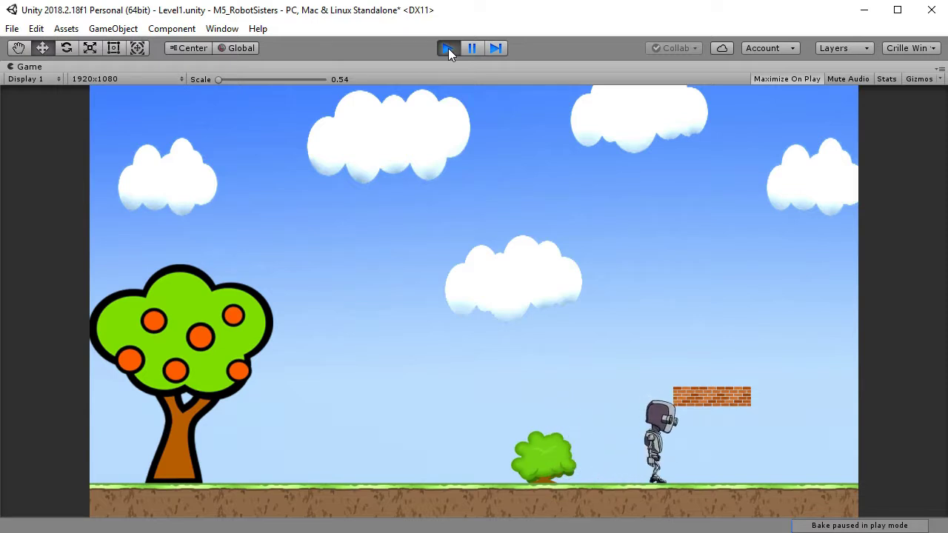
pyautogui.press('space')
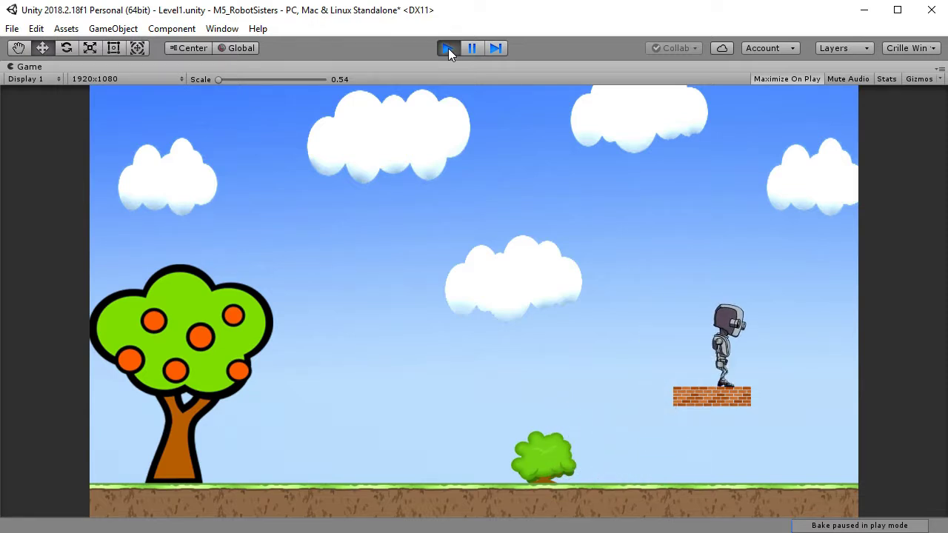
pyautogui.press('Right')
pyautogui.press('Left')
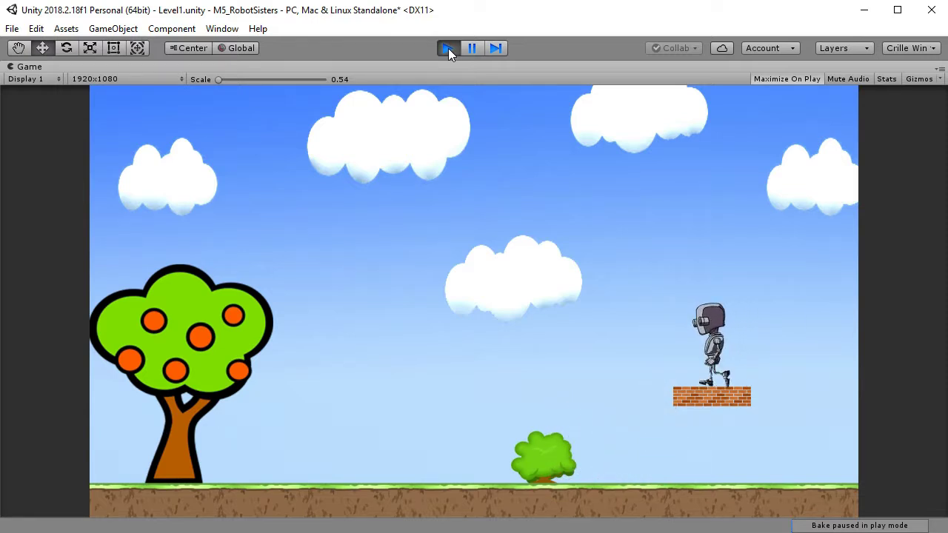
pyautogui.press('Left')
pyautogui.press('space')
pyautogui.press('Right')
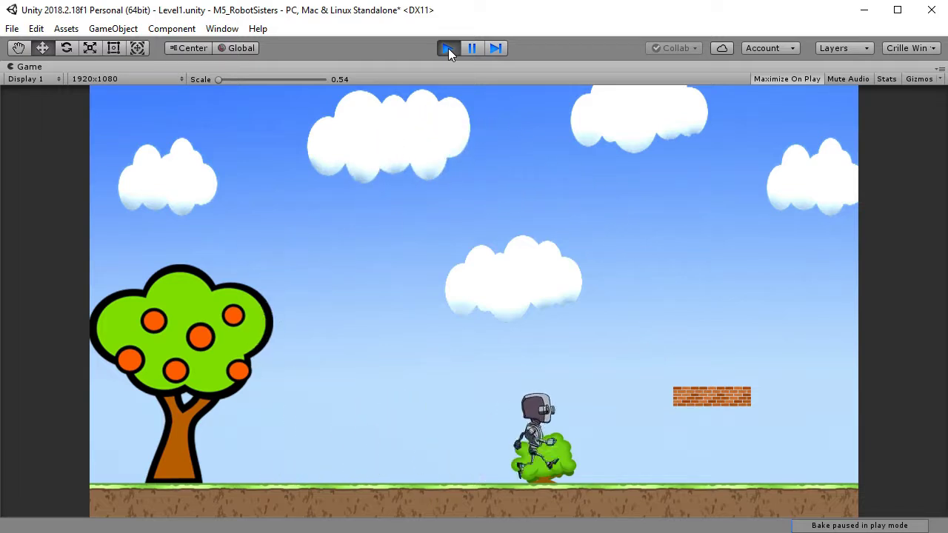
pyautogui.press('Left')
pyautogui.press('space')
pyautogui.press('Right')
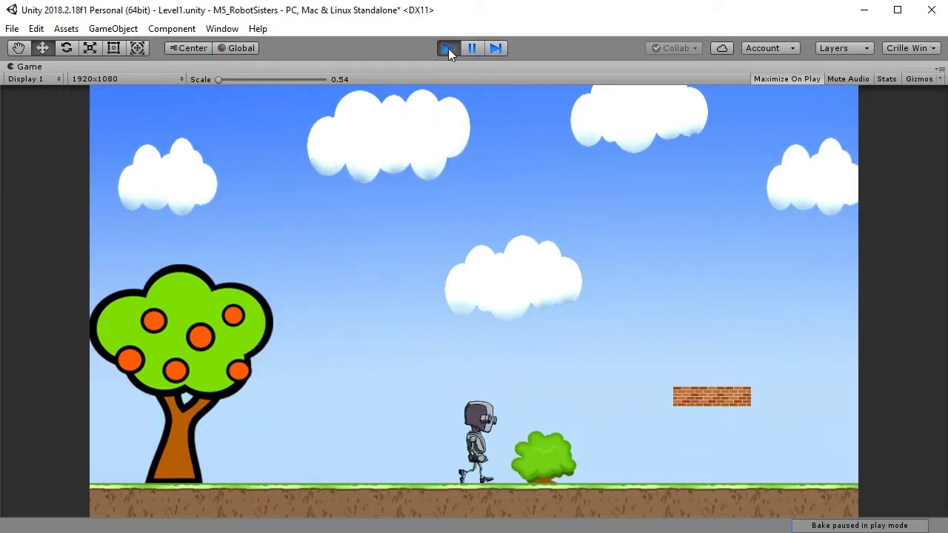
pyautogui.press('Left')
pyautogui.press('Right')
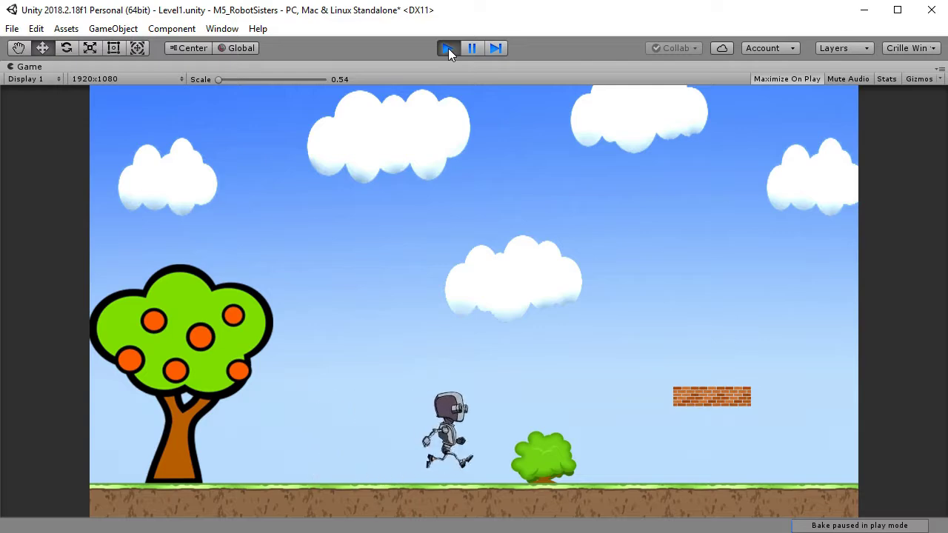
pyautogui.press('Left')
pyautogui.press('Left')
pyautogui.press('space')
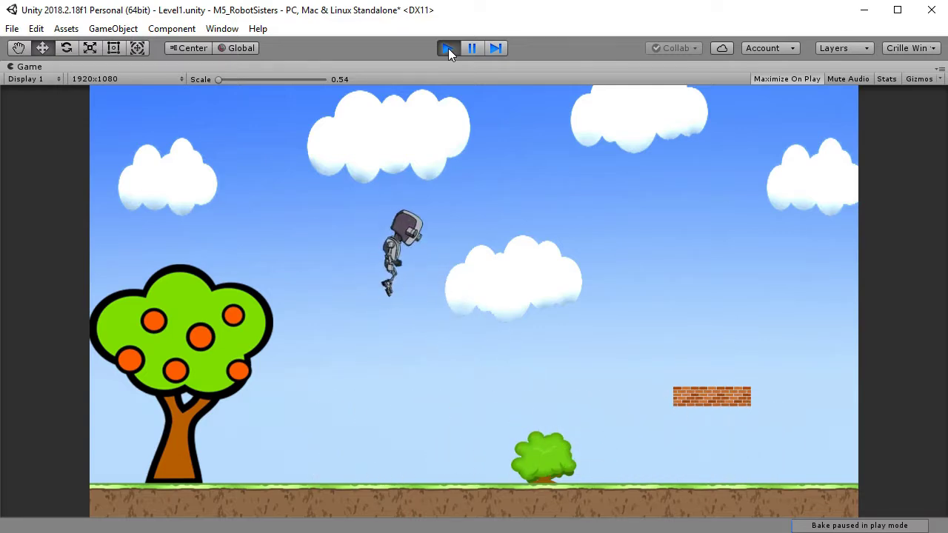
pyautogui.press('Right')
pyautogui.click(446, 49)
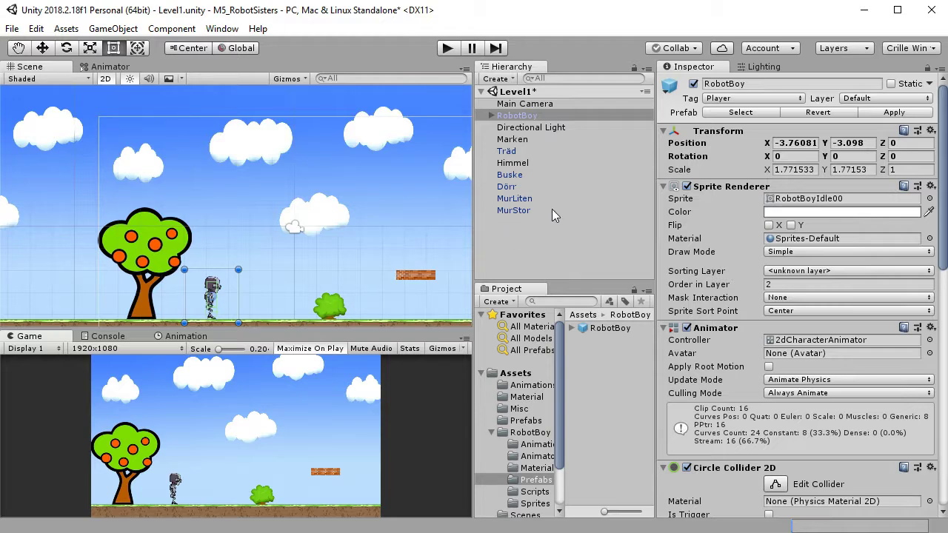
# Set Max Speed to 2 and Jump Force to 200 in RobotBoy's Platformer Character 2D script
pyautogui.scroll(-10, 799, 280)
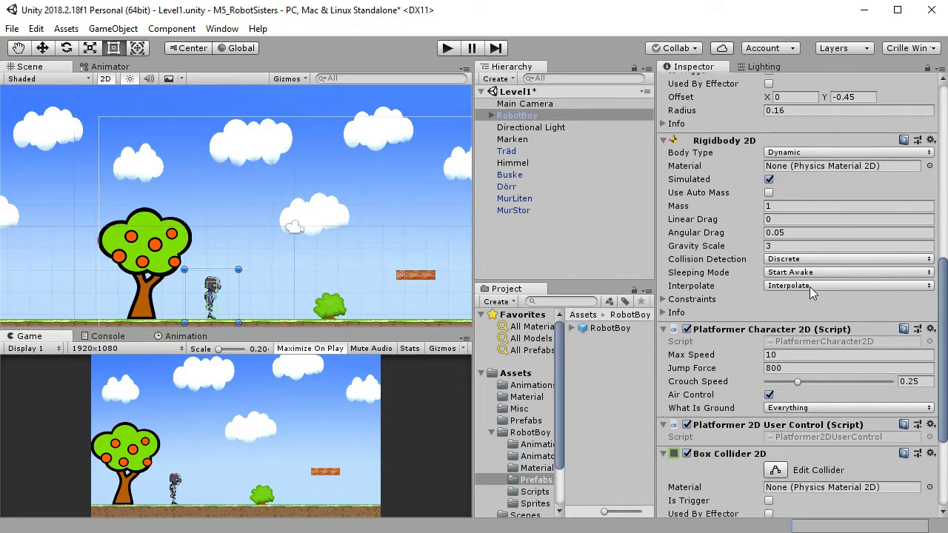
pyautogui.scroll(-5, 809, 286)
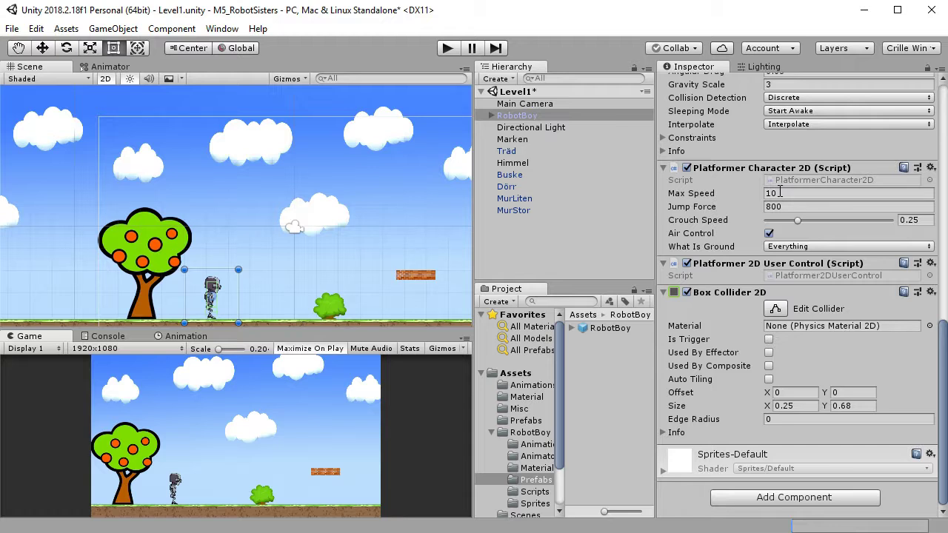
pyautogui.click(777, 192)
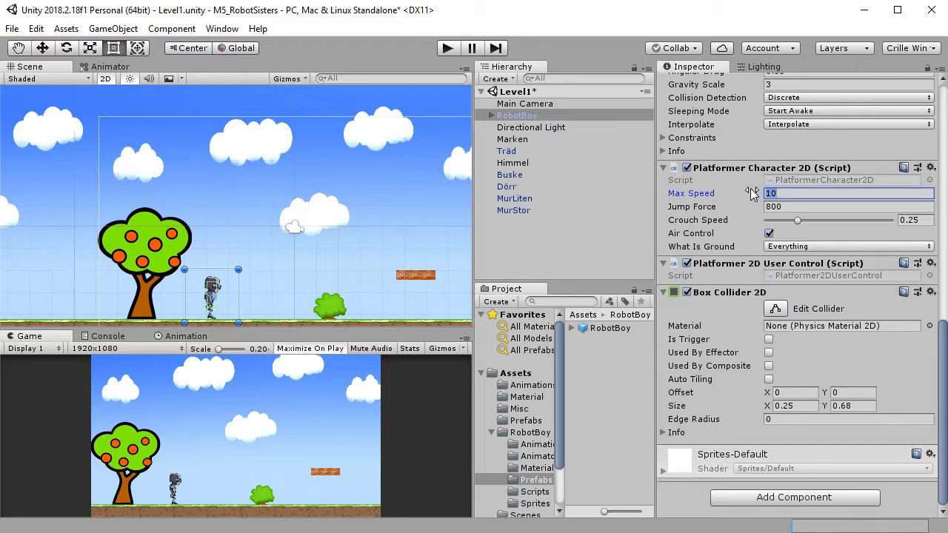
pyautogui.write('2')
pyautogui.press('Tab')
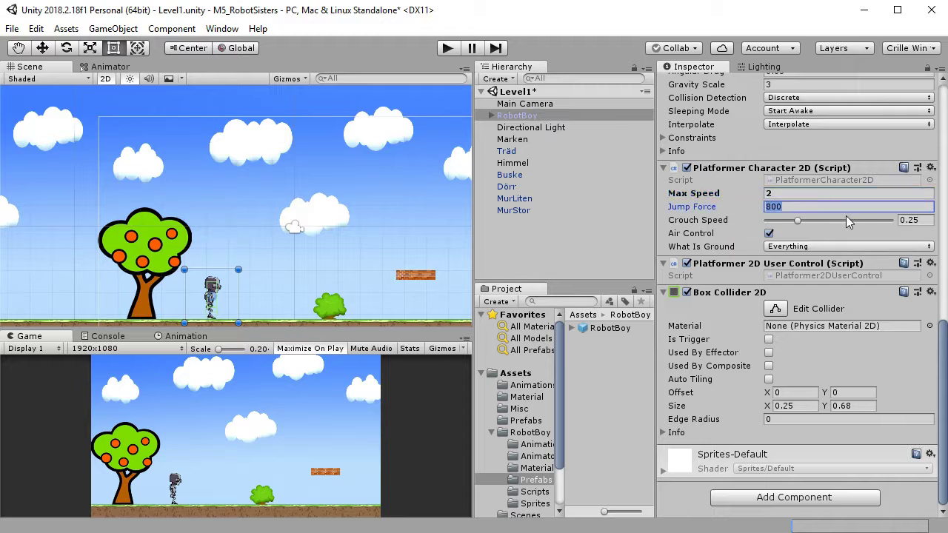
pyautogui.write('200')
pyautogui.press('Tab')
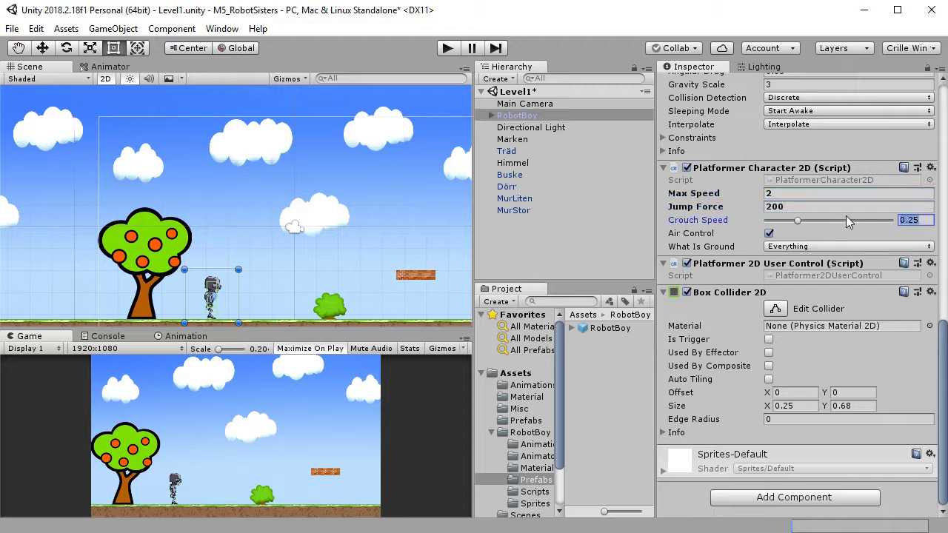
# Play-test the level, running RobotBoy past the bush, back towards the tree and forward again, and stop the game
pyautogui.click(448, 49)
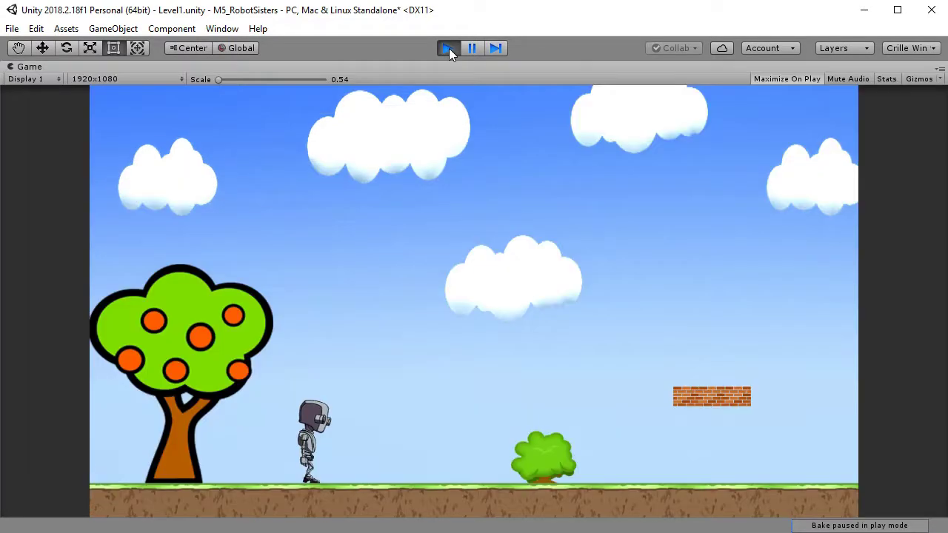
pyautogui.press('Right')
pyautogui.press('Right')
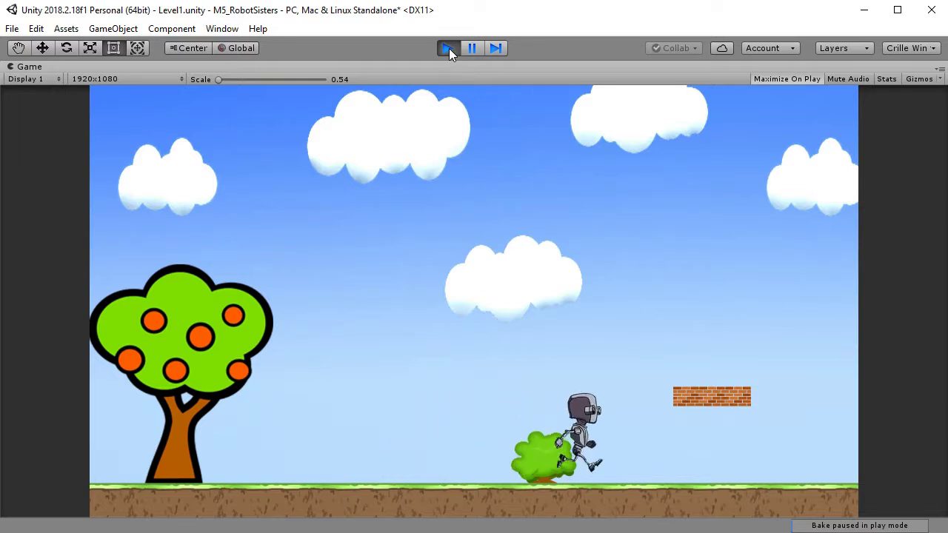
pyautogui.press('Left')
pyautogui.press('Left')
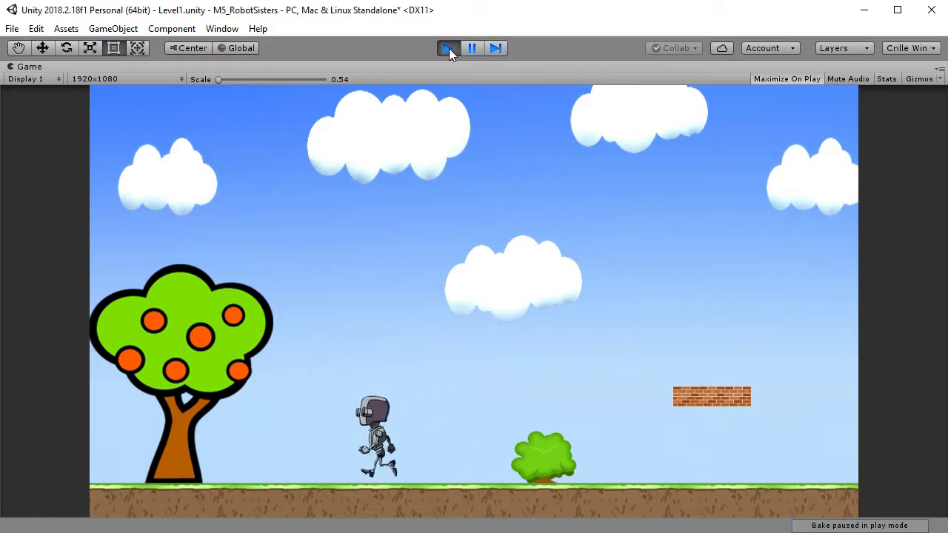
pyautogui.press('Right')
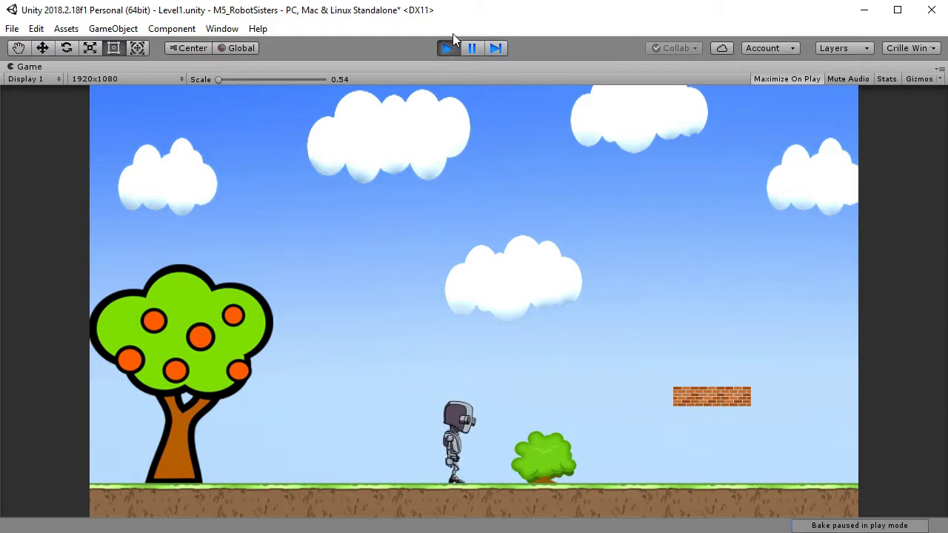
pyautogui.click(450, 48)
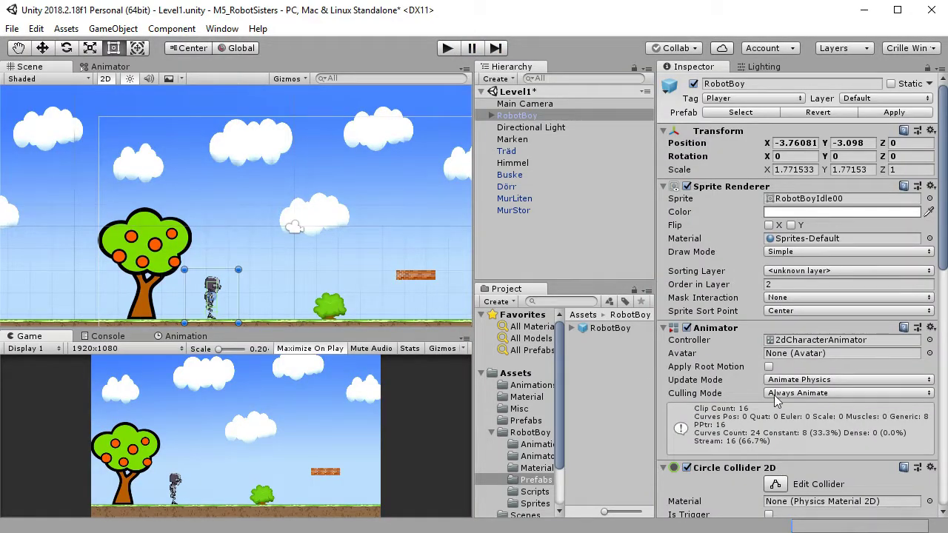
# Set Max Speed to 6 and Jump Force to 700 in RobotBoy's Platformer Character 2D script
pyautogui.scroll(-5, 782, 385)
pyautogui.scroll(-5, 791, 393)
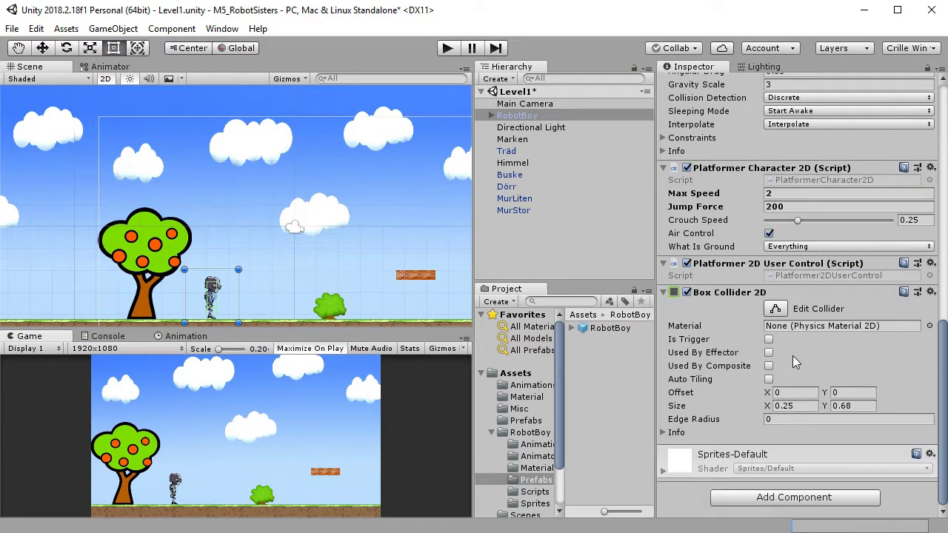
pyautogui.click(774, 193)
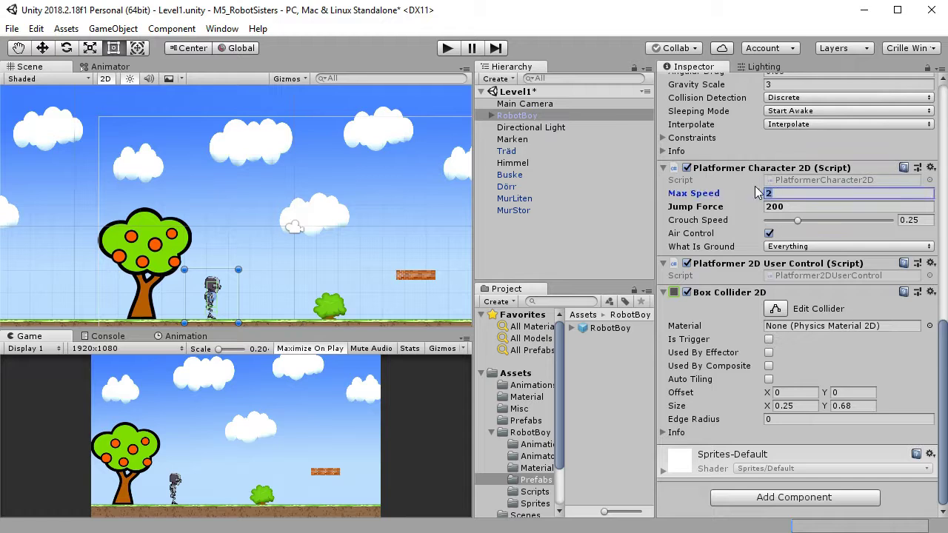
pyautogui.write('6')
pyautogui.press('Tab')
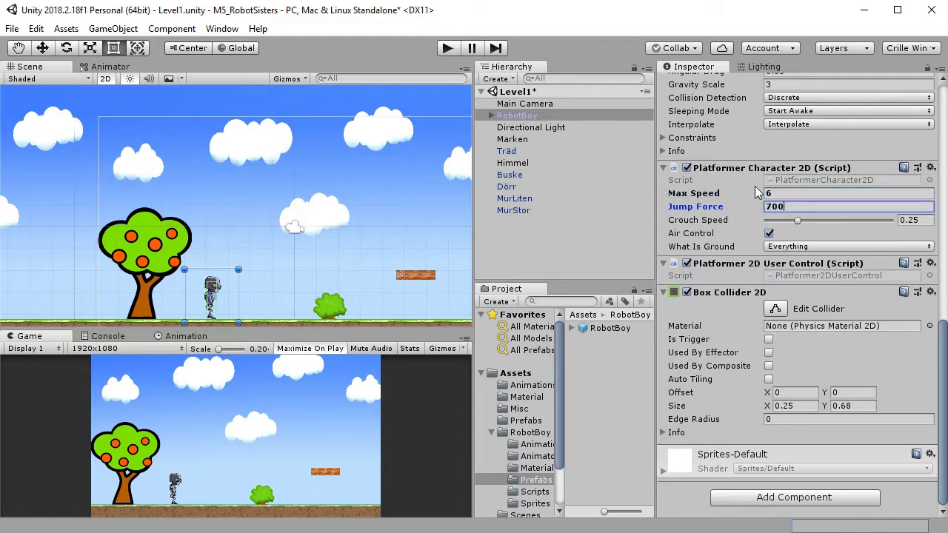
pyautogui.press('Tab')
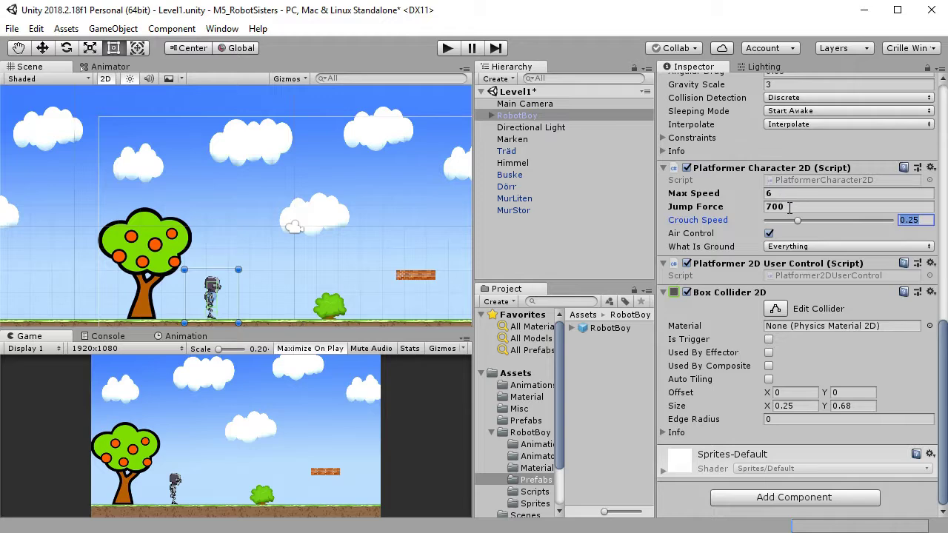
# Play-test RobotBoy's running and jumping in both directions around the bush and the brick wall, and stop the game
pyautogui.click(449, 49)
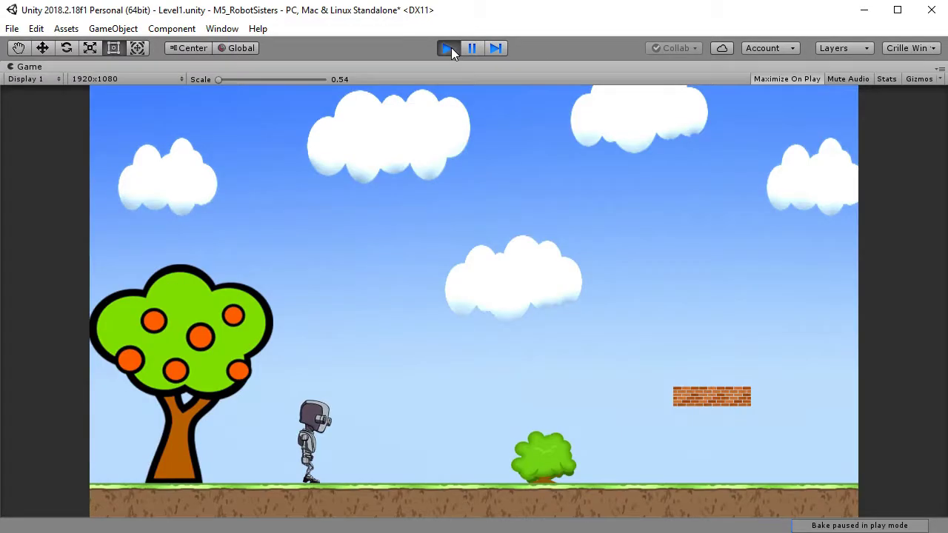
pyautogui.press('Right')
pyautogui.press('Left')
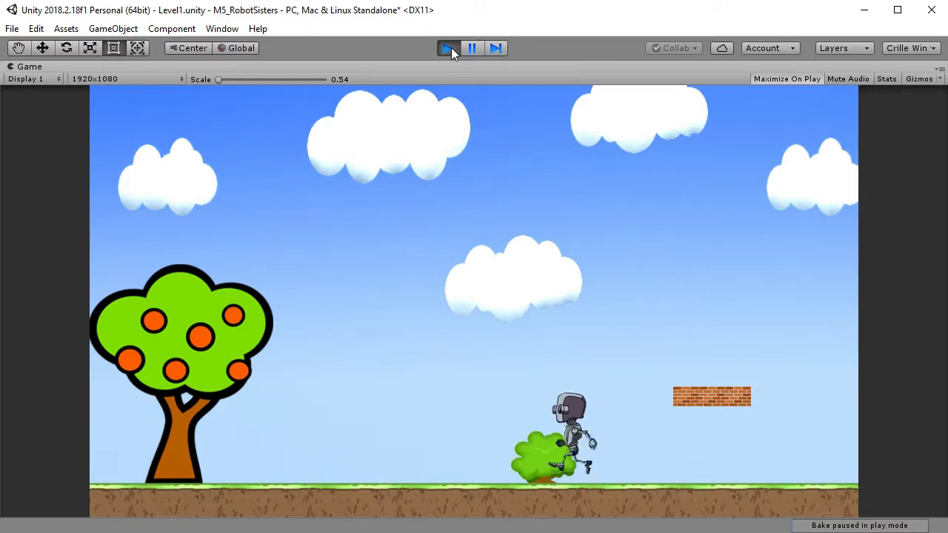
pyautogui.press('Right')
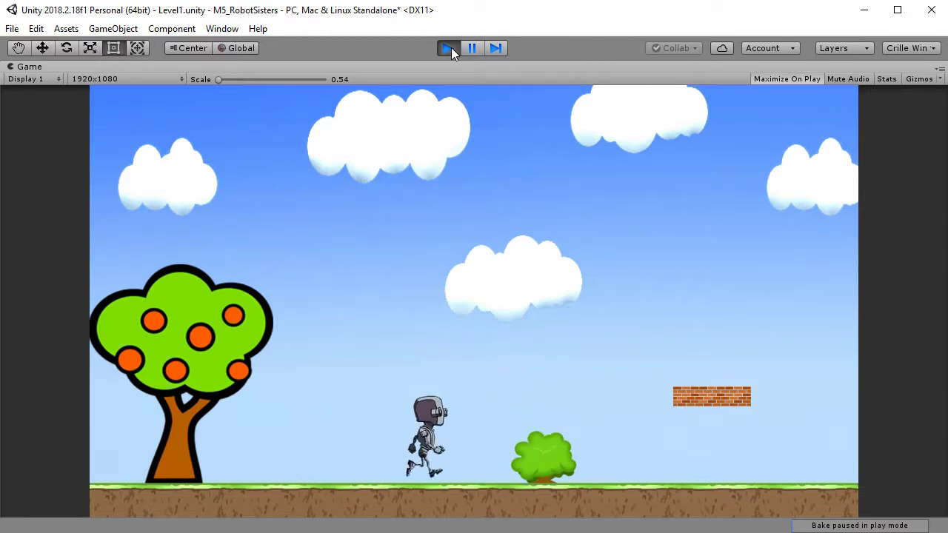
pyautogui.press('space')
pyautogui.press('Left')
pyautogui.press('space')
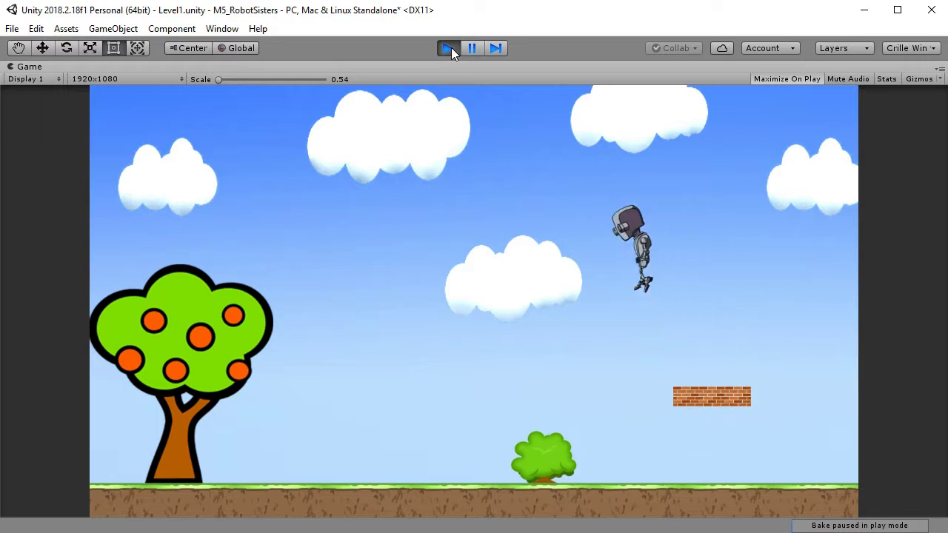
pyautogui.press('Right')
pyautogui.press('space')
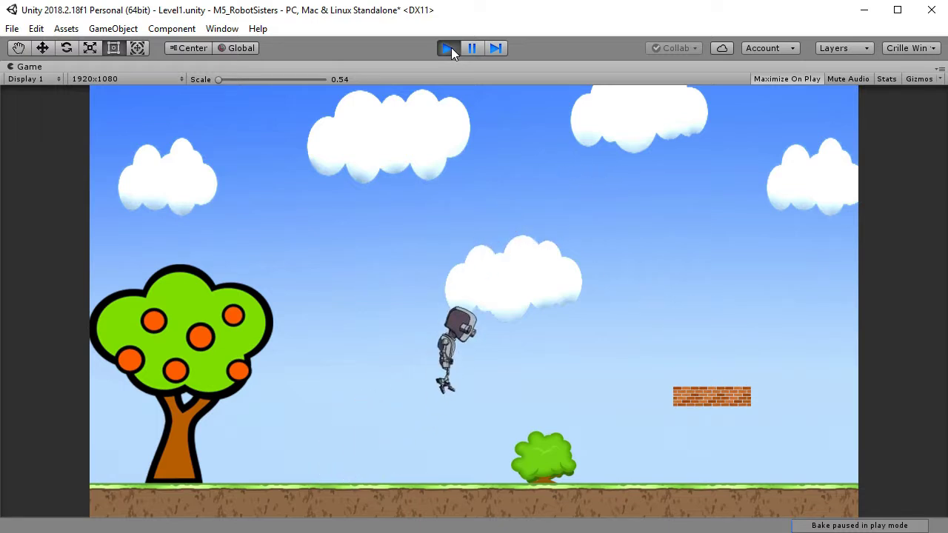
pyautogui.press('Left')
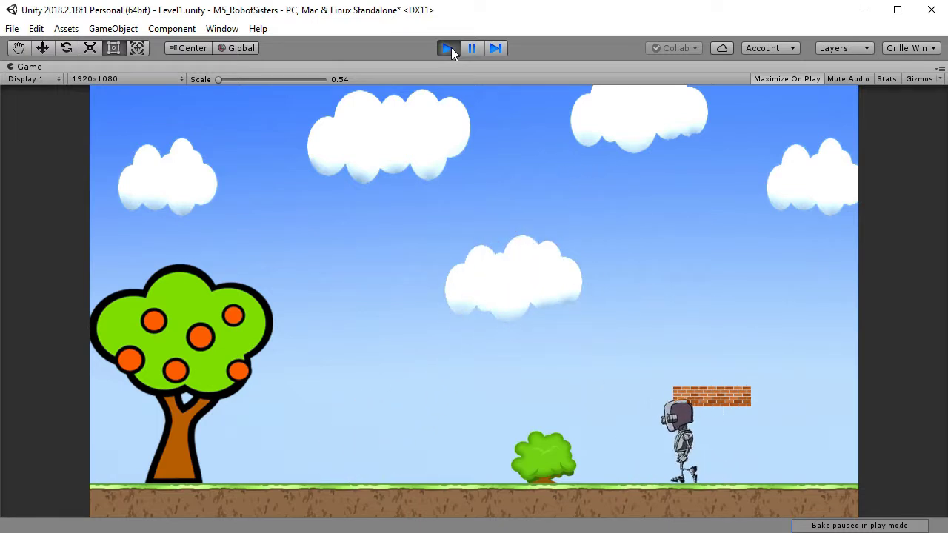
pyautogui.press('space')
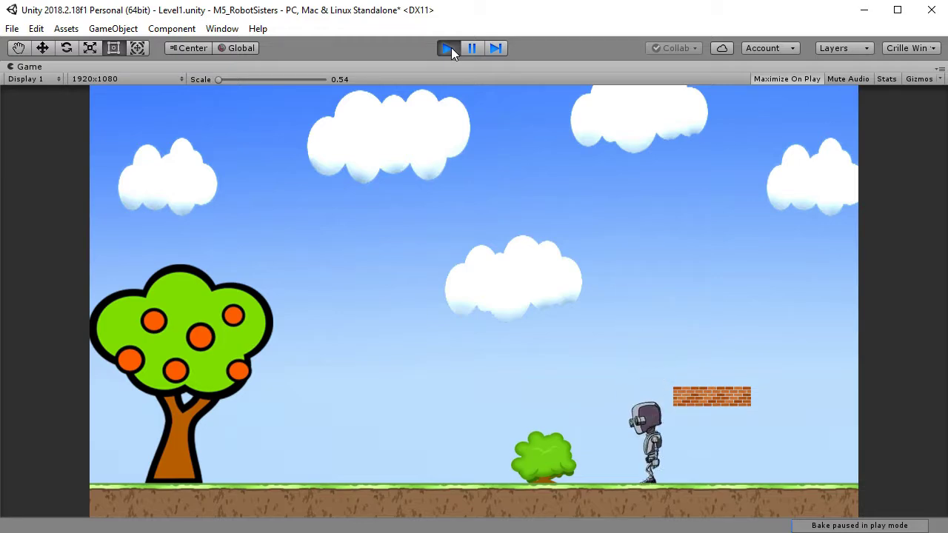
pyautogui.press('space')
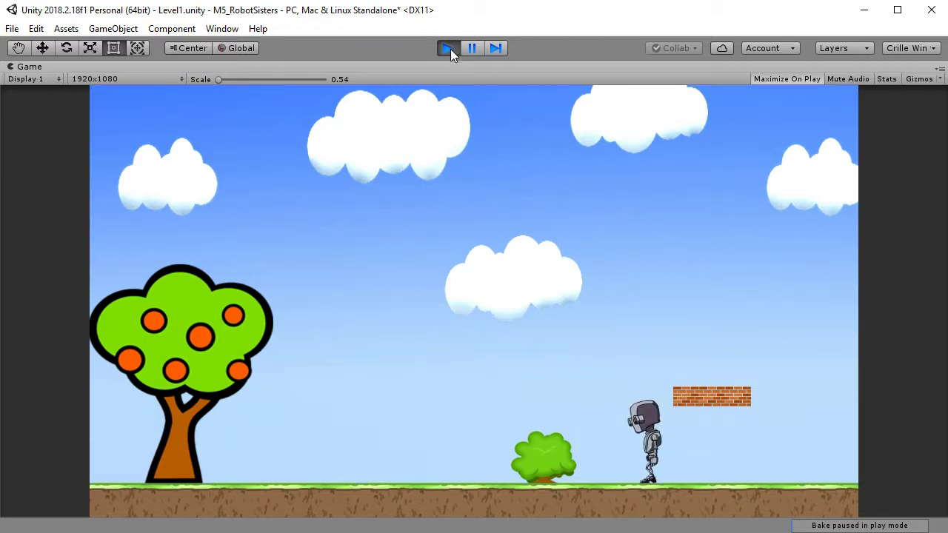
pyautogui.click(449, 48)
# Set Jump Force to 500 in RobotBoy's Platformer Character 2D script
pyautogui.scroll(-5, 819, 355)
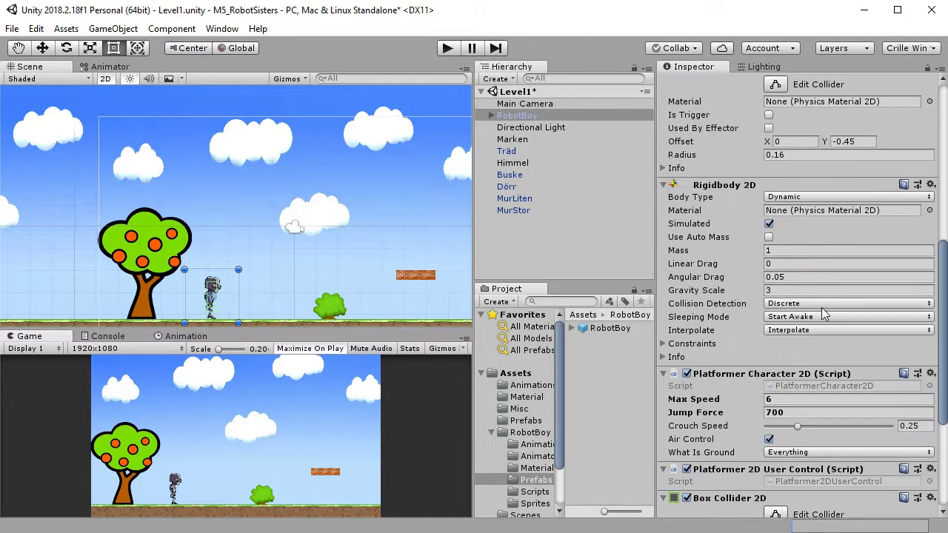
pyautogui.scroll(-3, 807, 348)
pyautogui.click(783, 206)
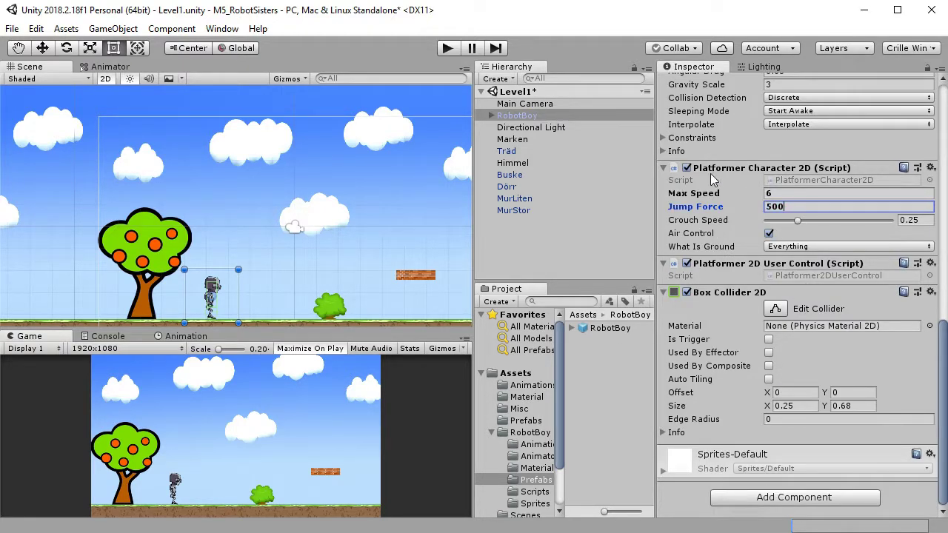
# Play-test the jump height by running RobotBoy to the brick wall and trying to jump onto it, and stop the game
pyautogui.click(447, 49)
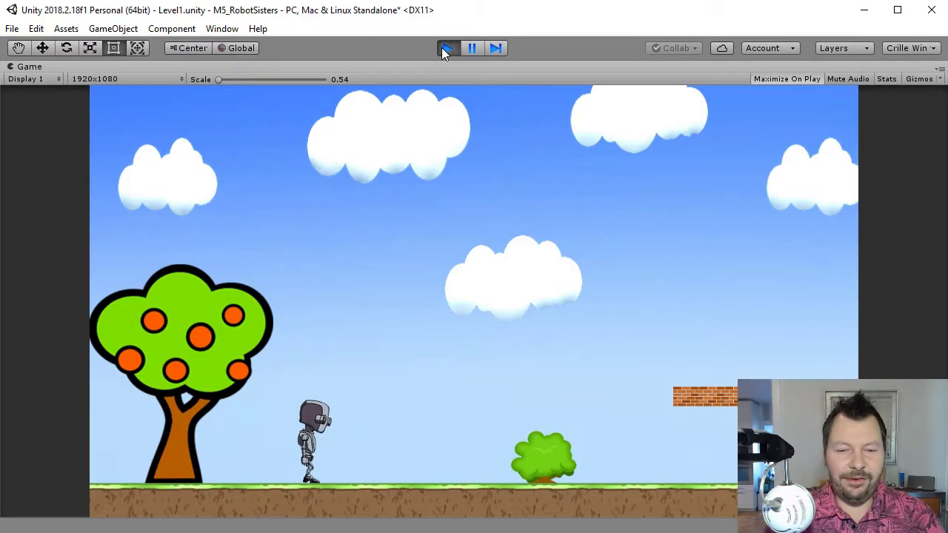
pyautogui.press('Right')
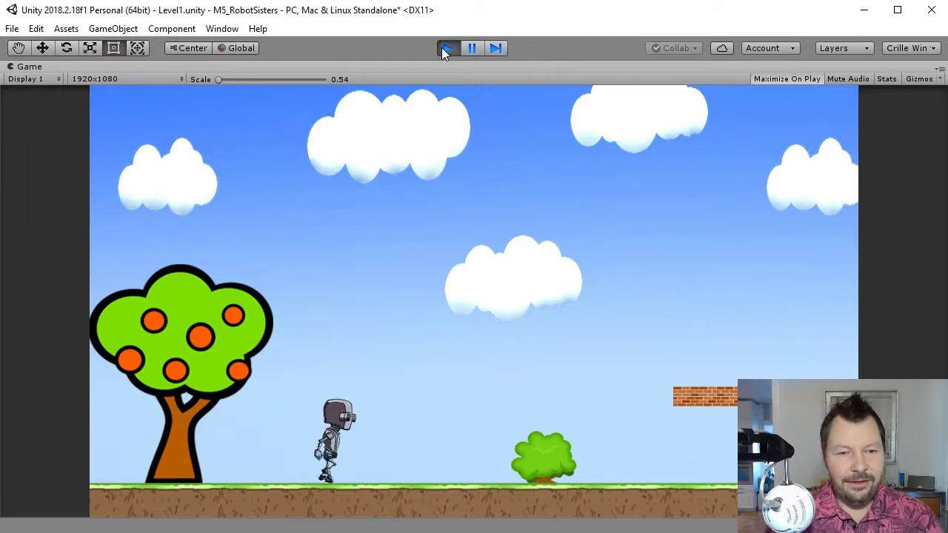
pyautogui.press('space')
pyautogui.press('Left')
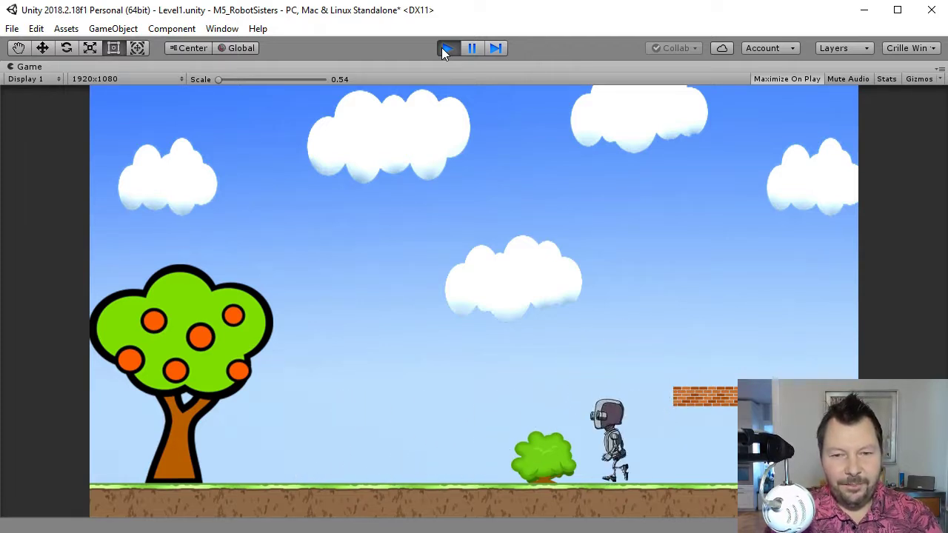
pyautogui.press('Right')
pyautogui.press('space')
pyautogui.press('Left')
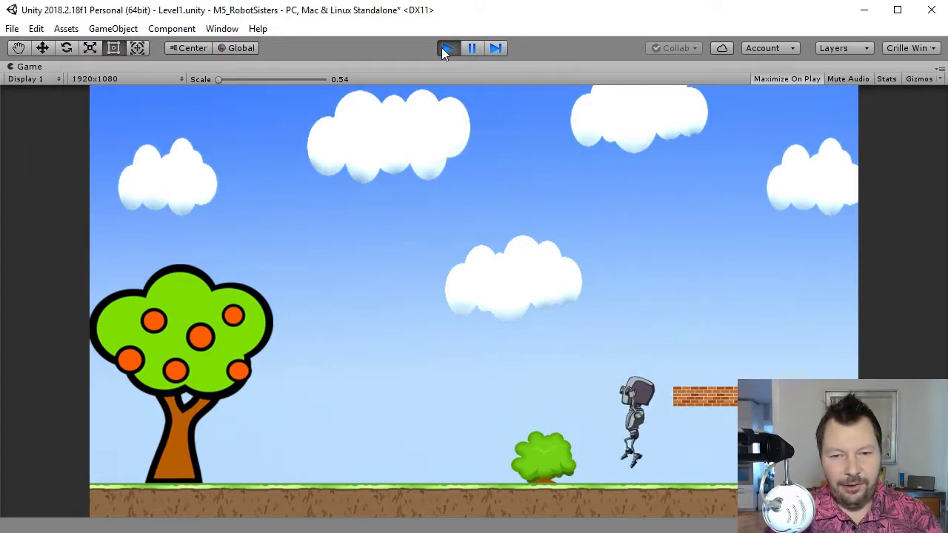
pyautogui.press('space')
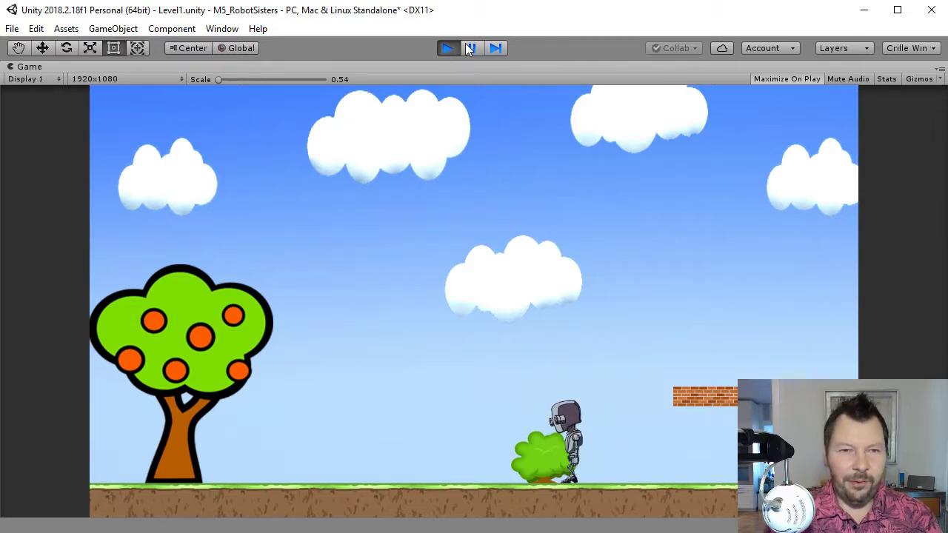
pyautogui.click(444, 50)
# Set Jump Force to 580 in RobotBoy's Platformer Character 2D script
pyautogui.scroll(-5, 795, 334)
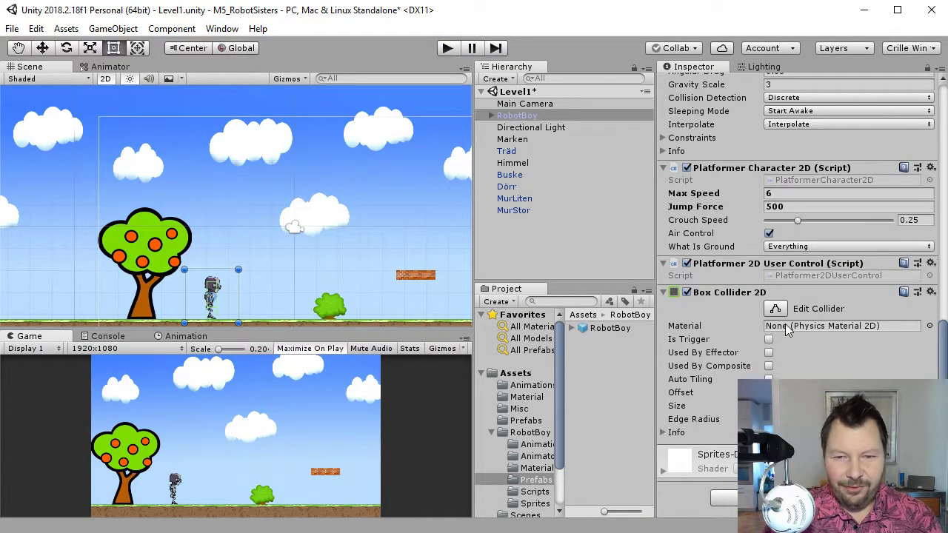
pyautogui.click(790, 206)
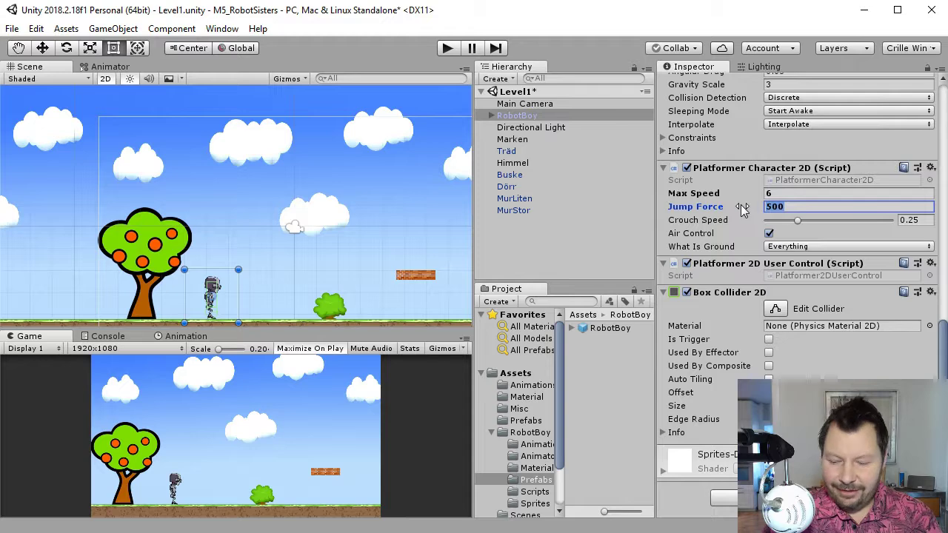
pyautogui.write('580')
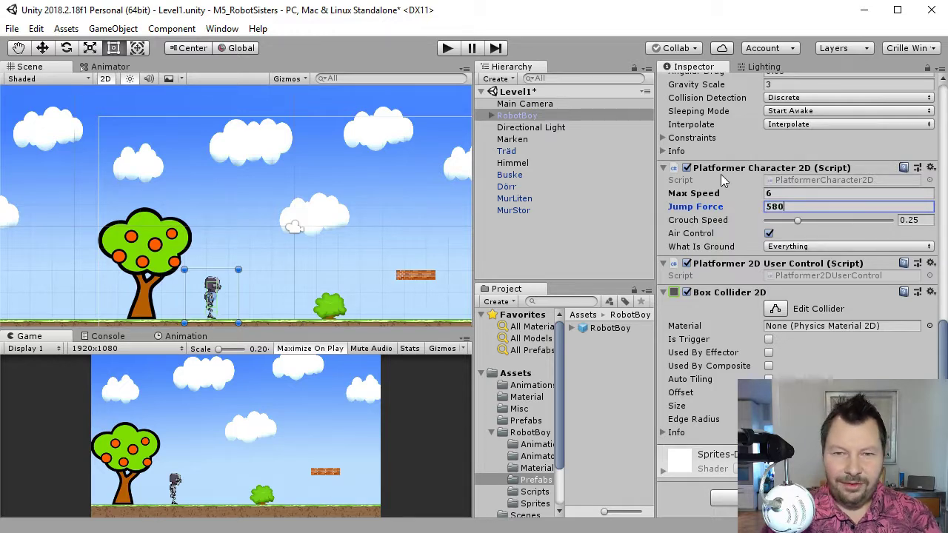
# Play-test the level, jumping RobotBoy over the bush and up towards the brick wall and returning, and stop the game
pyautogui.click(446, 49)
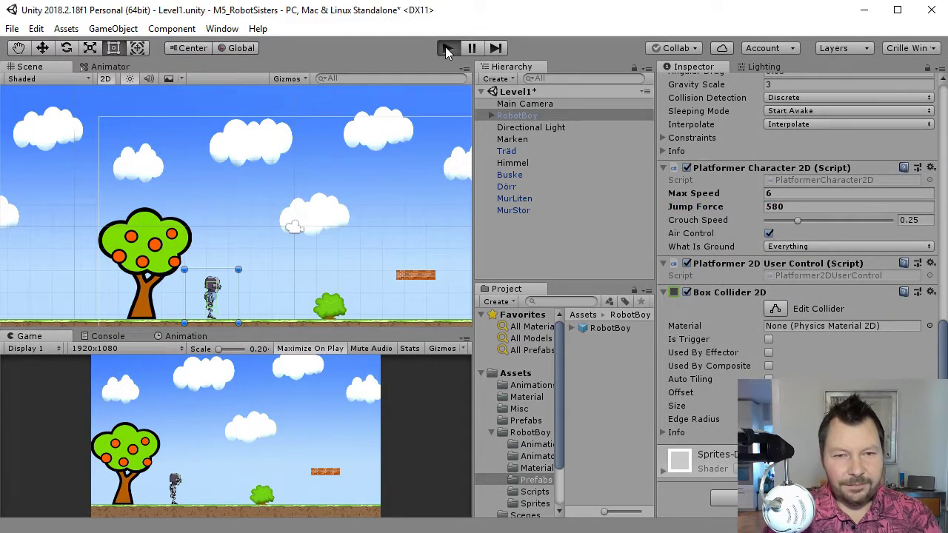
pyautogui.press('Right')
pyautogui.press('space')
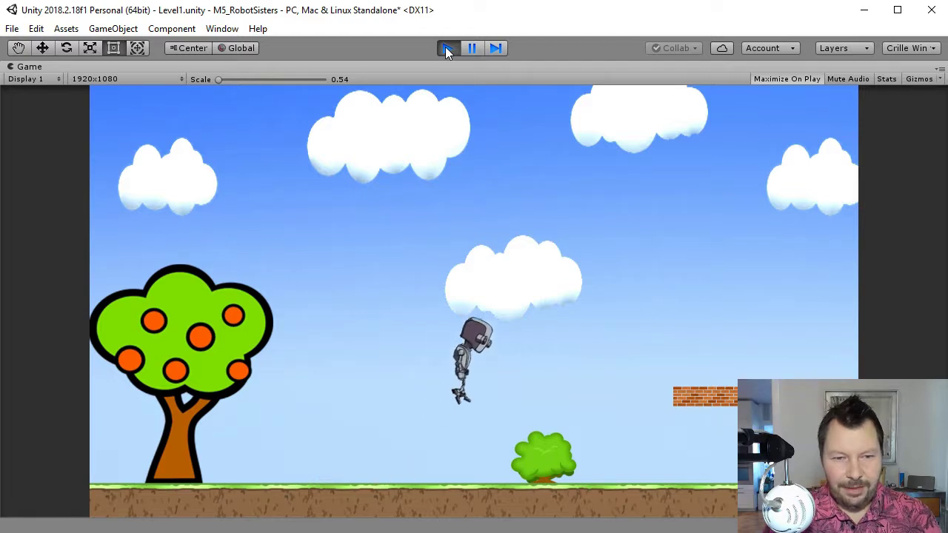
pyautogui.press('space')
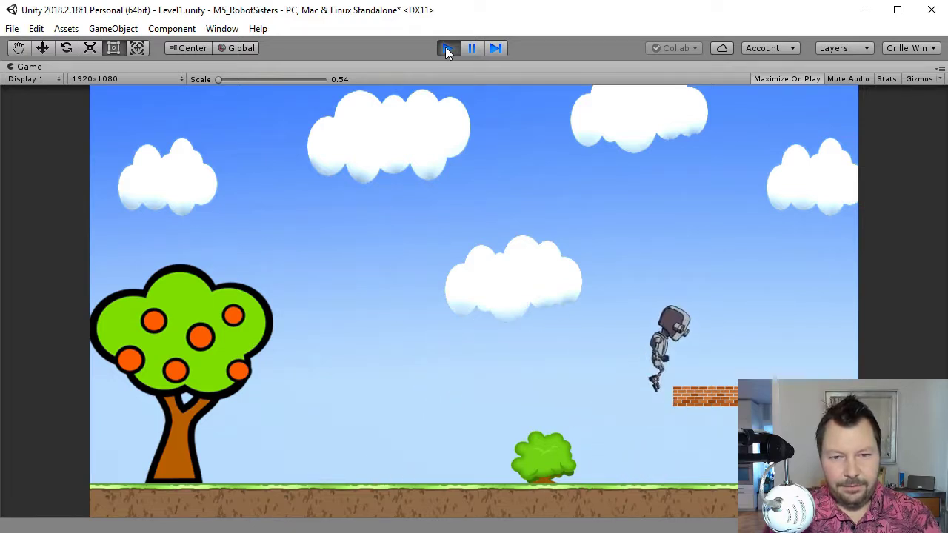
pyautogui.press('Left')
pyautogui.press('space')
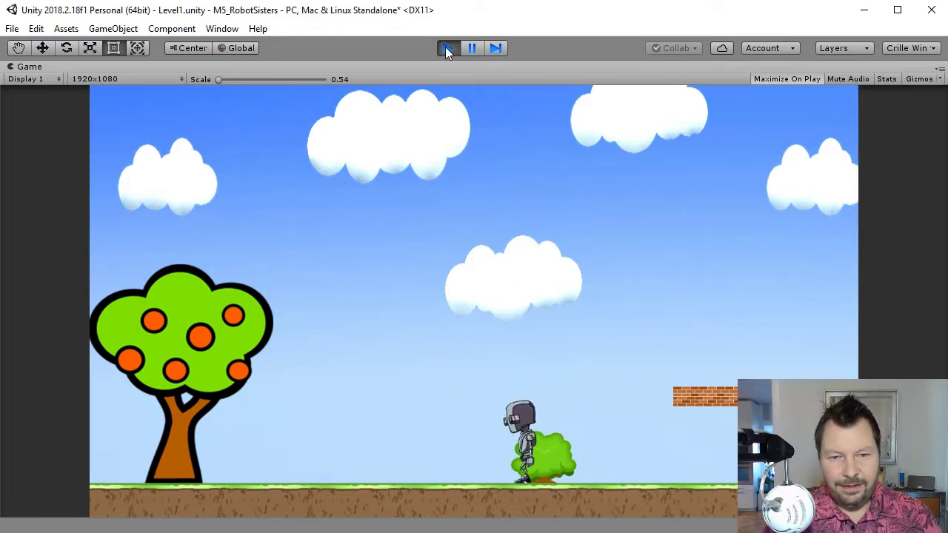
pyautogui.click(450, 49)
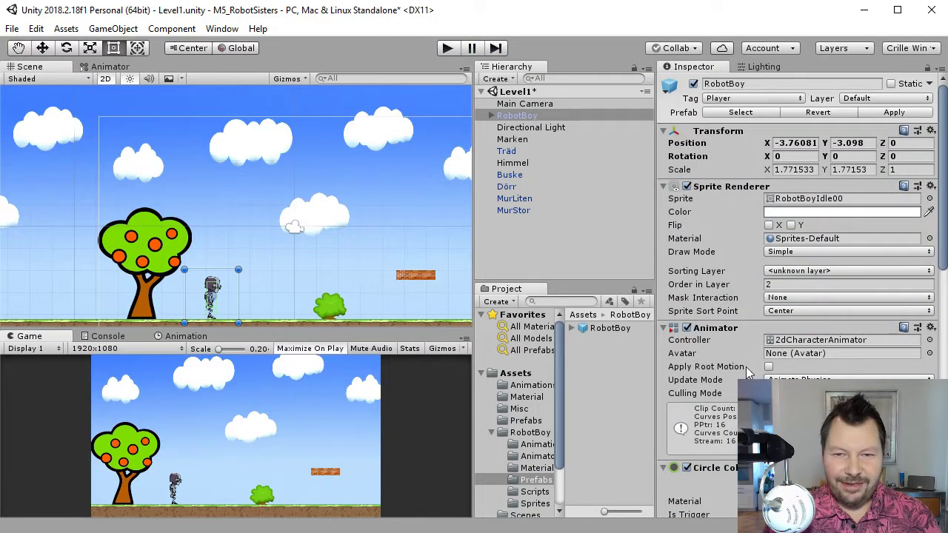
# Set Jump Force to 600 in RobotBoy's Platformer Character 2D script
pyautogui.scroll(-10, 748, 372)
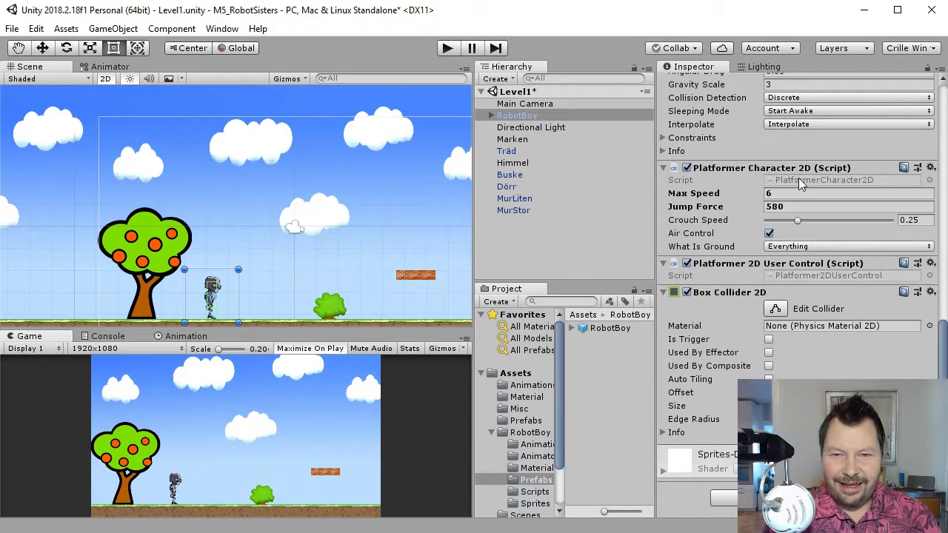
pyautogui.click(791, 209)
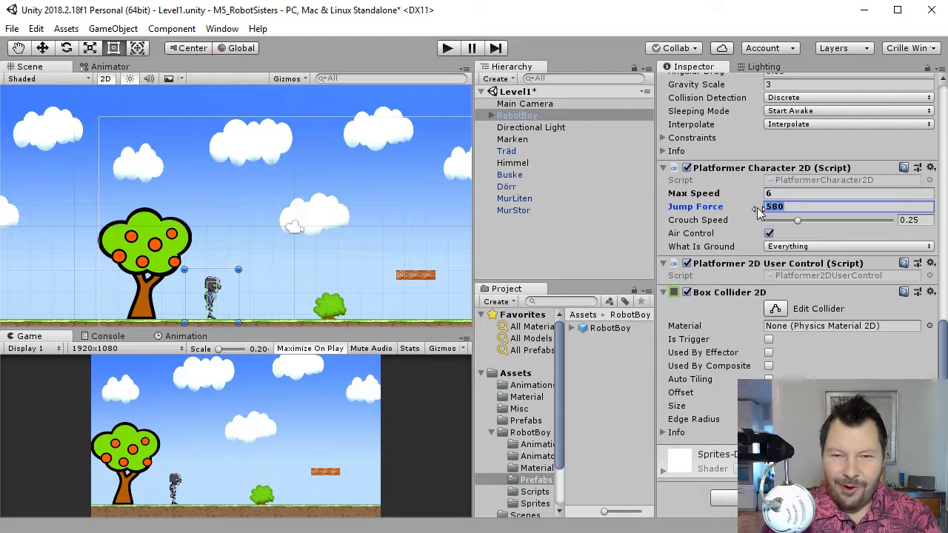
pyautogui.write('600')
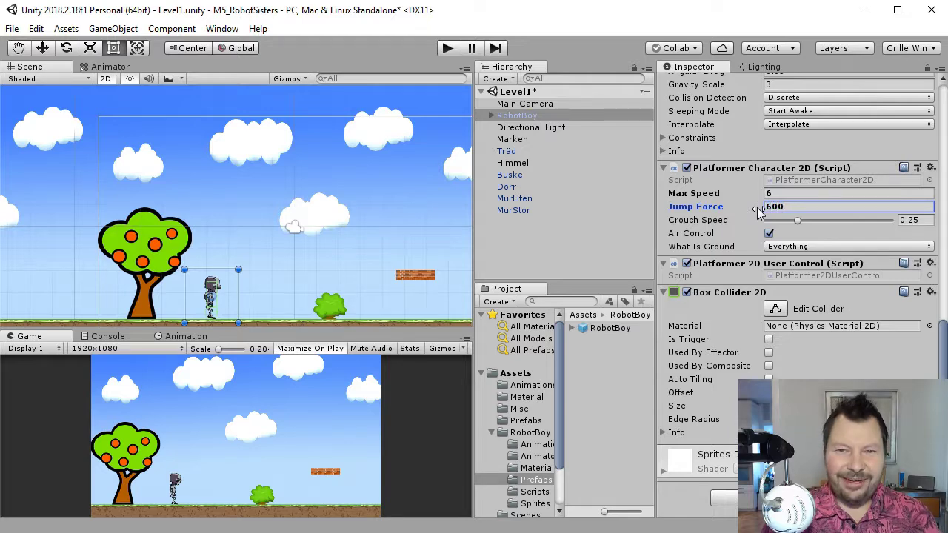
# Play-test the level, jumping RobotBoy onto the brick wall and back down beside the bush, and stop the game
pyautogui.click(453, 47)
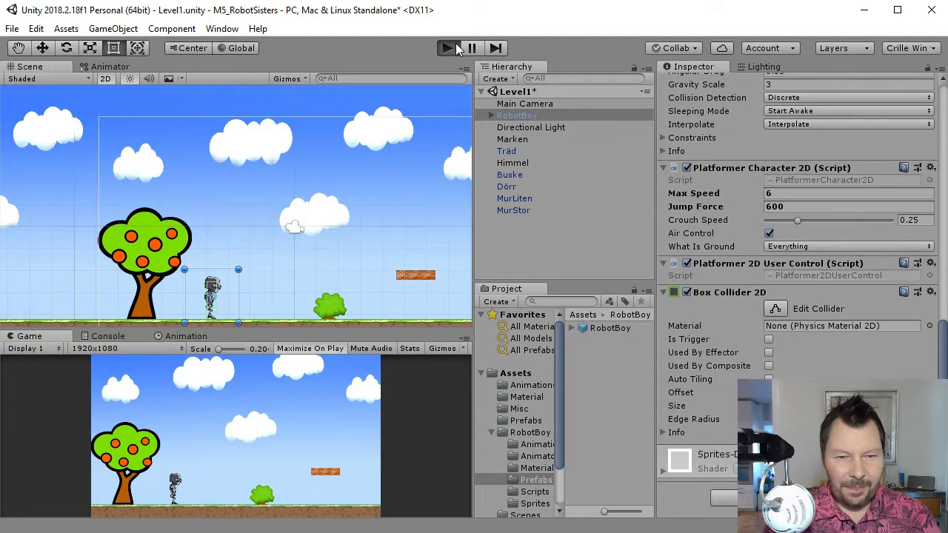
pyautogui.press('Right')
pyautogui.press('space')
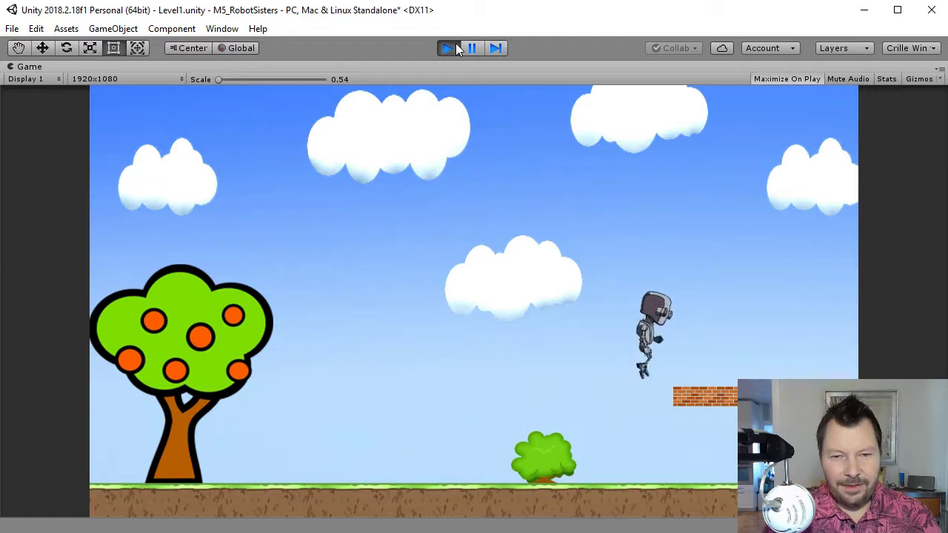
pyautogui.press('space')
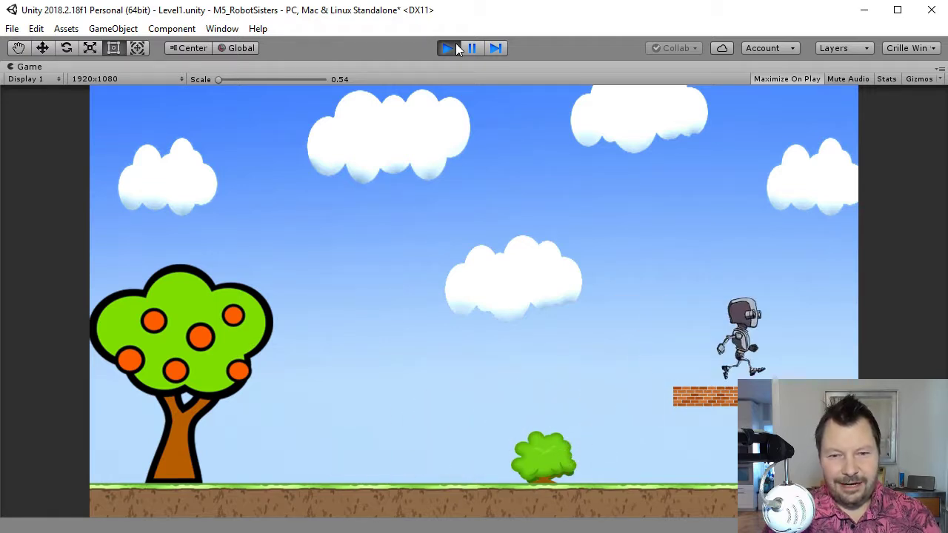
pyautogui.press('Left')
pyautogui.press('space')
pyautogui.press('Right')
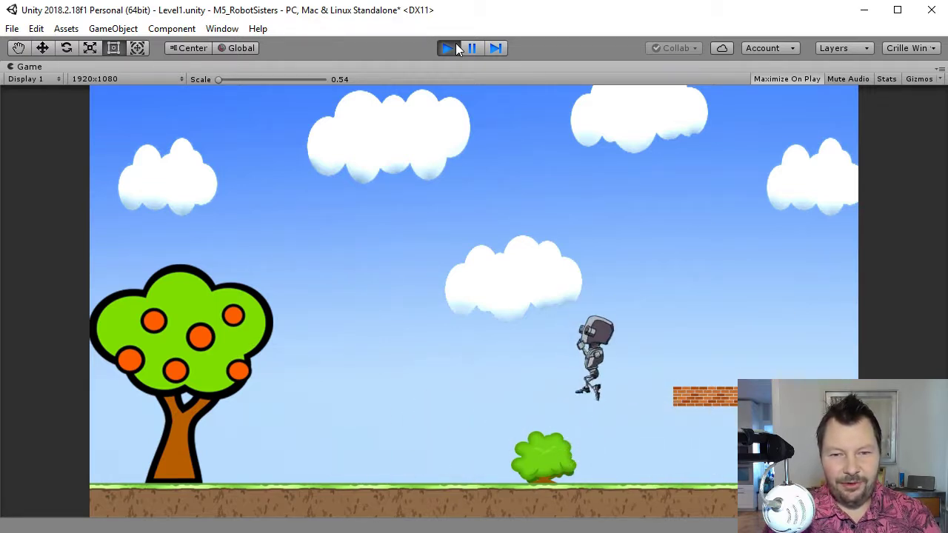
pyautogui.press('space')
pyautogui.press('Left')
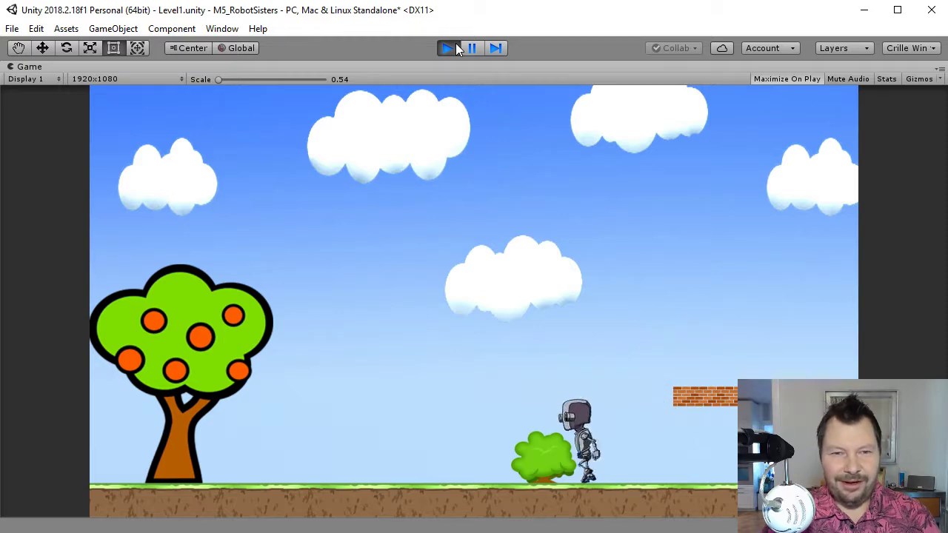
pyautogui.click(449, 48)
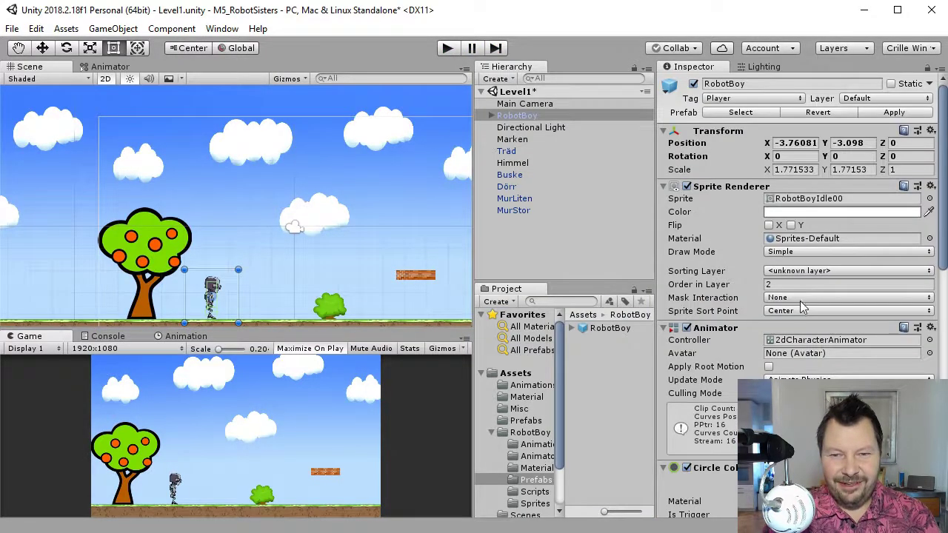
# Set Jump Force to 650 in RobotBoy's Platformer Character 2D script
pyautogui.scroll(-10, 800, 301)
pyautogui.click(731, 206)
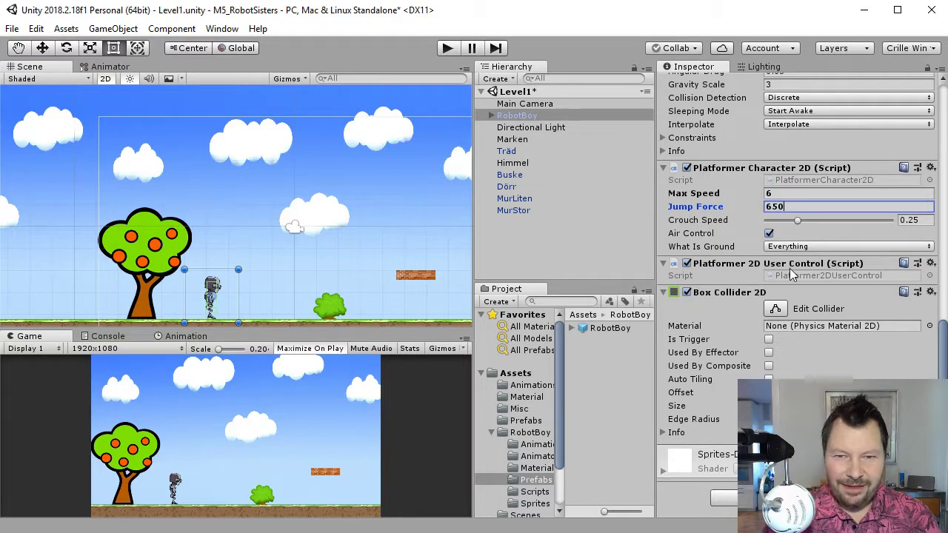
# Play-test the new jump force by jumping RobotBoy between the ground and the brick wall and over the bush, and stop the game
pyautogui.click(445, 48)
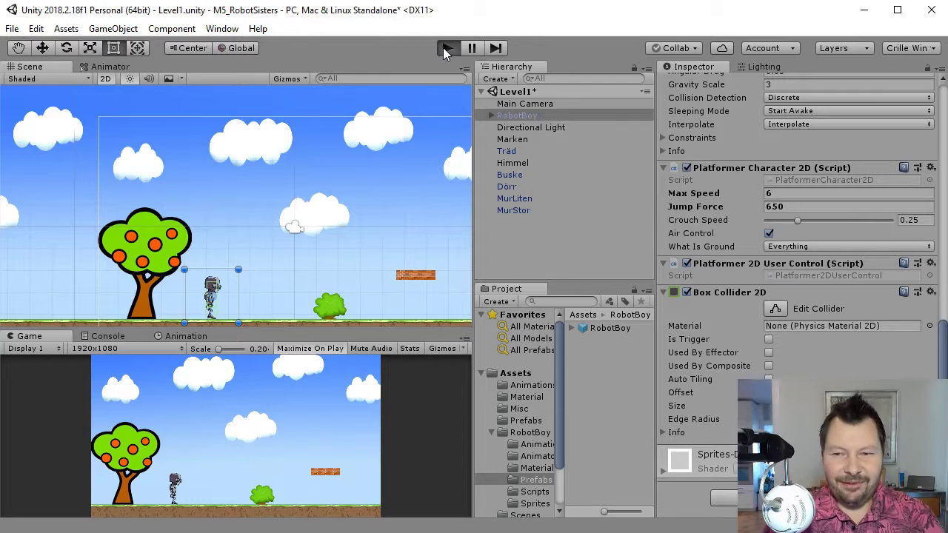
pyautogui.press('Right')
pyautogui.press('space')
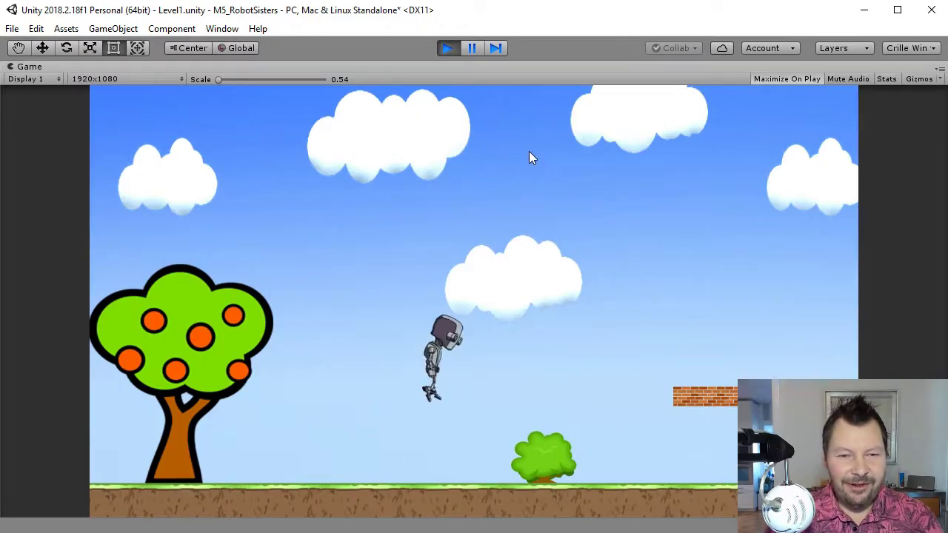
pyautogui.press('space')
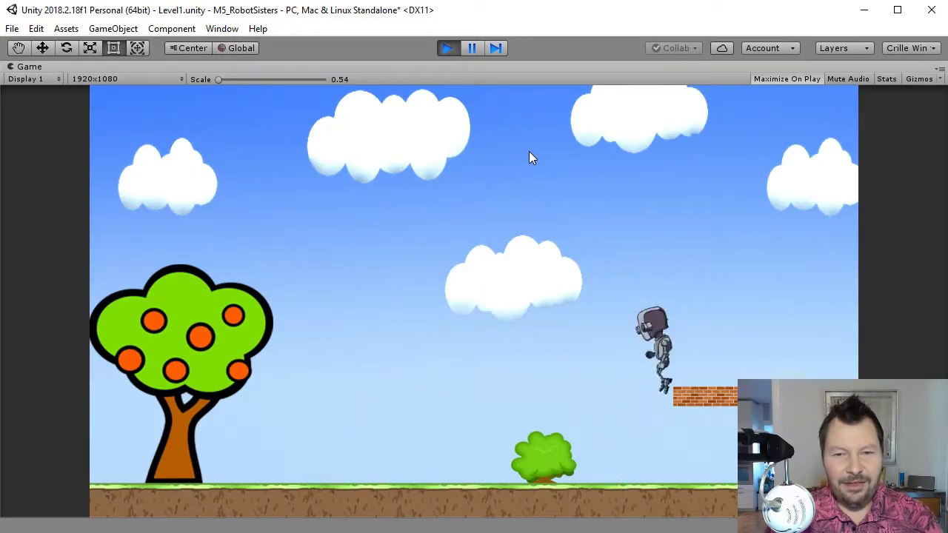
pyautogui.press('Left')
pyautogui.press('space')
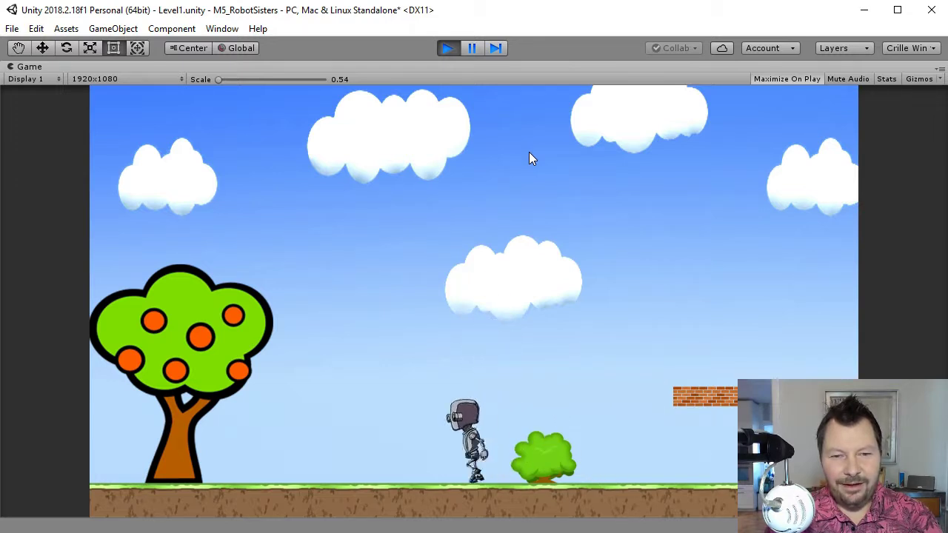
pyautogui.press('Right')
pyautogui.press('space')
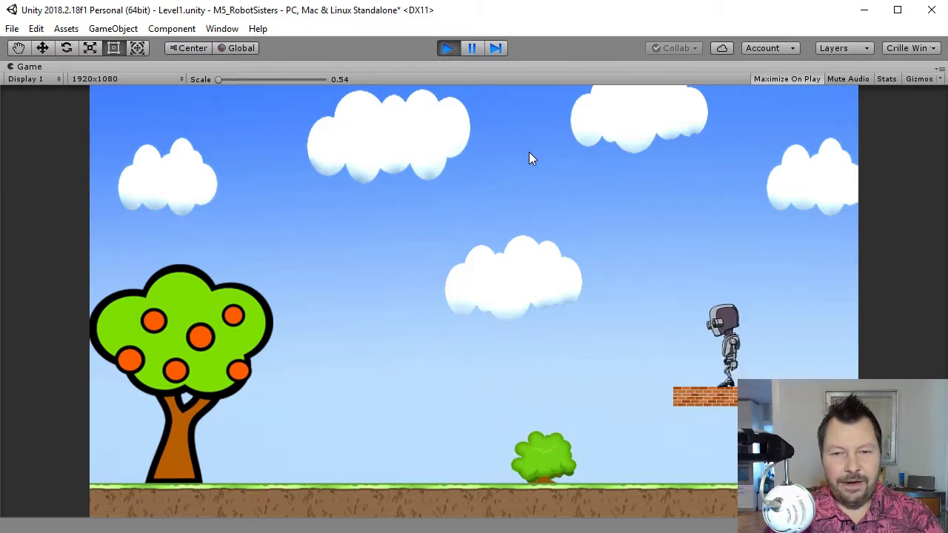
pyautogui.press('Left')
pyautogui.press('space')
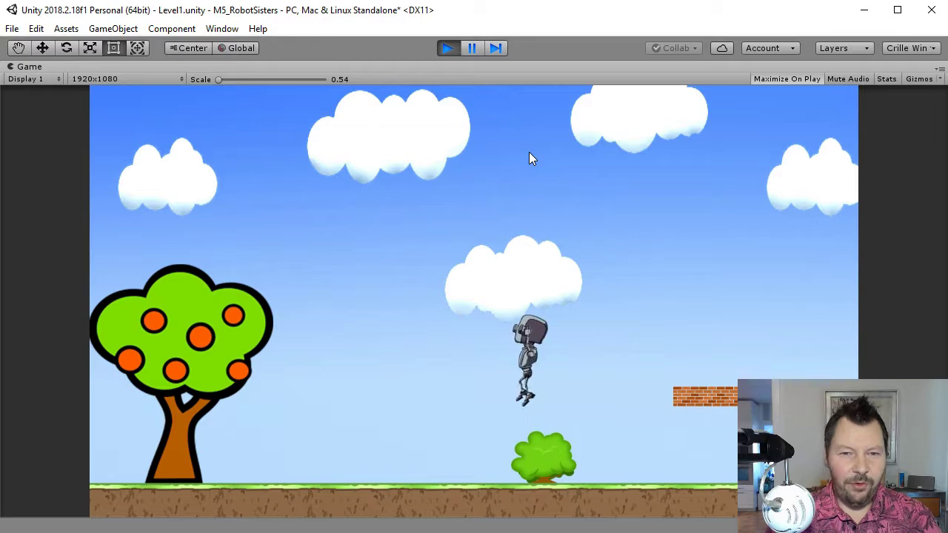
pyautogui.press('Left')
pyautogui.press('Right')
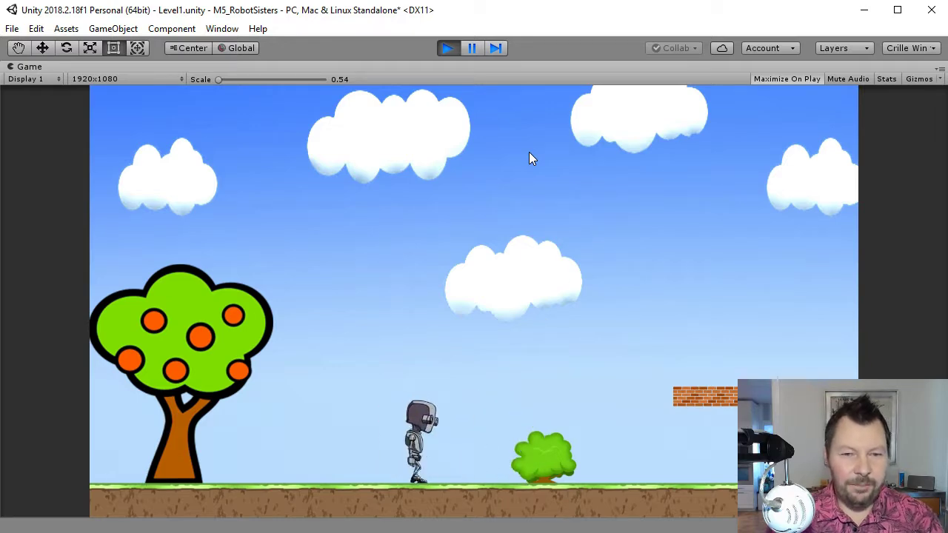
pyautogui.click(442, 50)
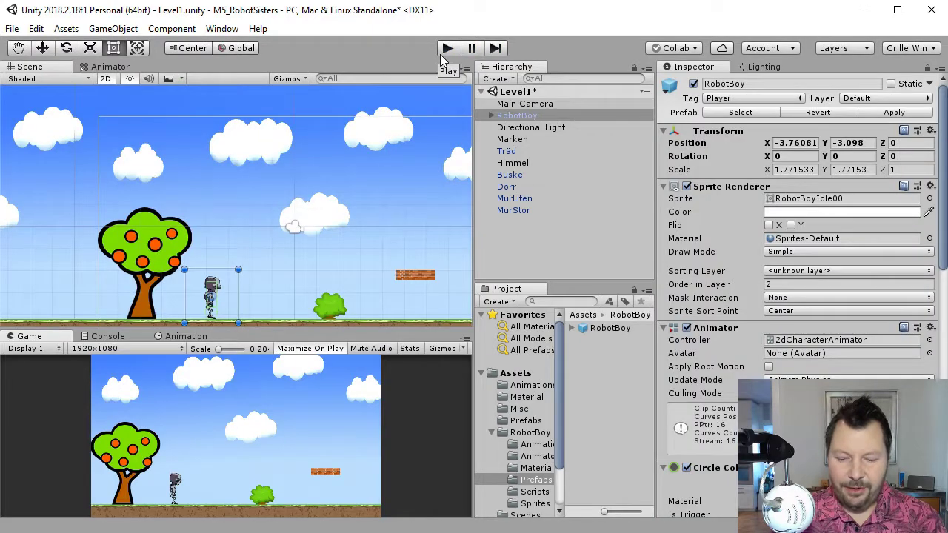